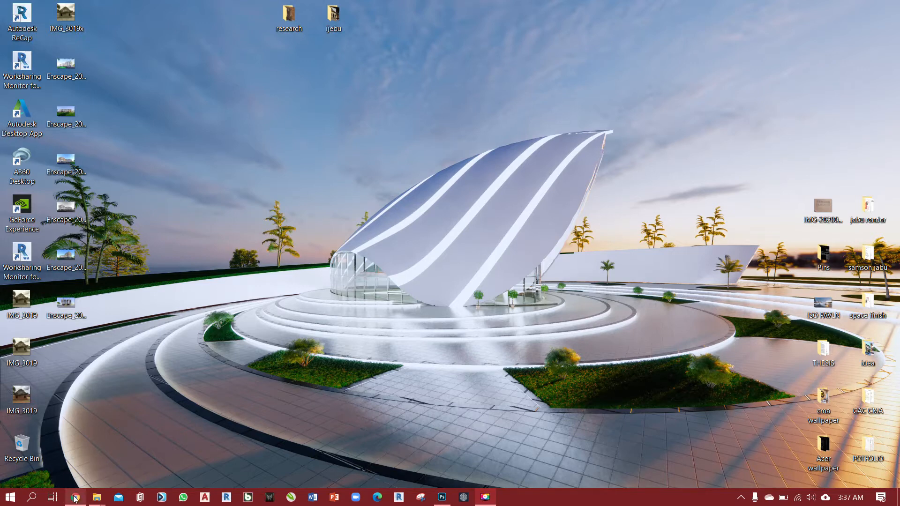
Open Chrome and go to blogger.com to bring up the Blogger dashboard.
left_click(76, 498)
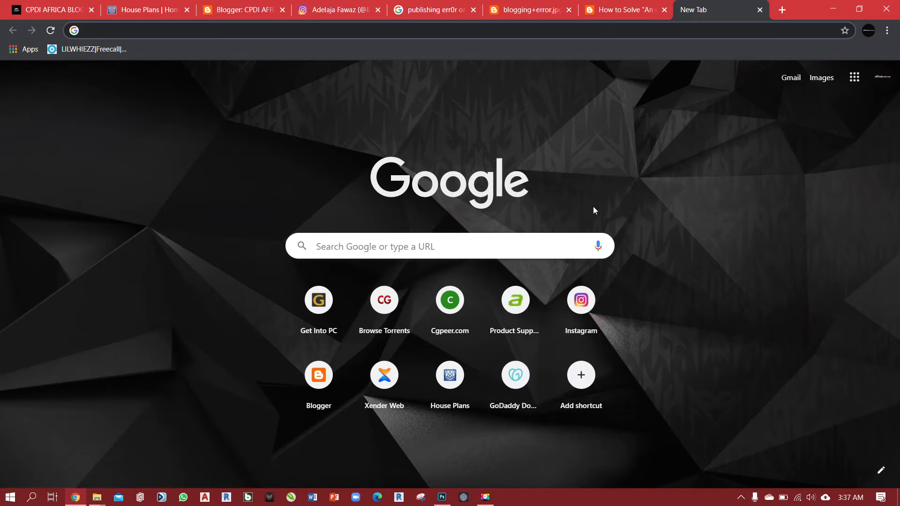
left_click(391, 247)
type("d")
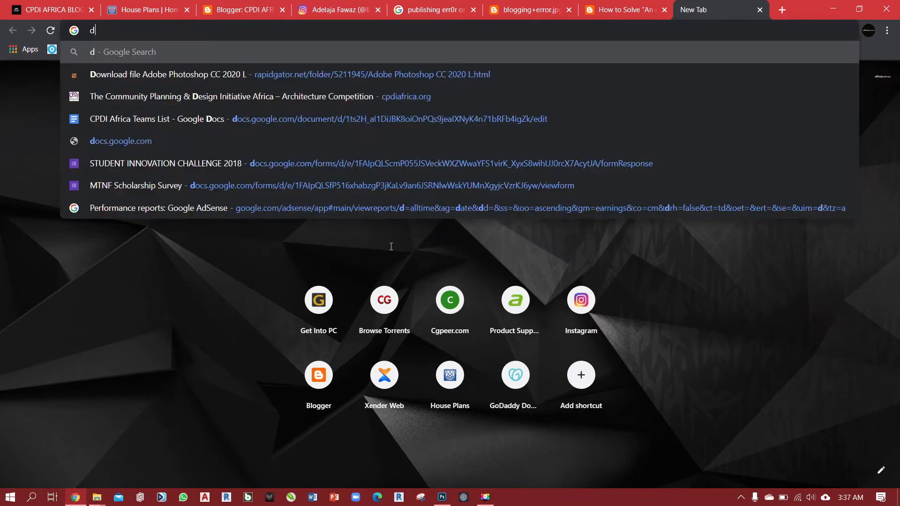
key("BackSpace")
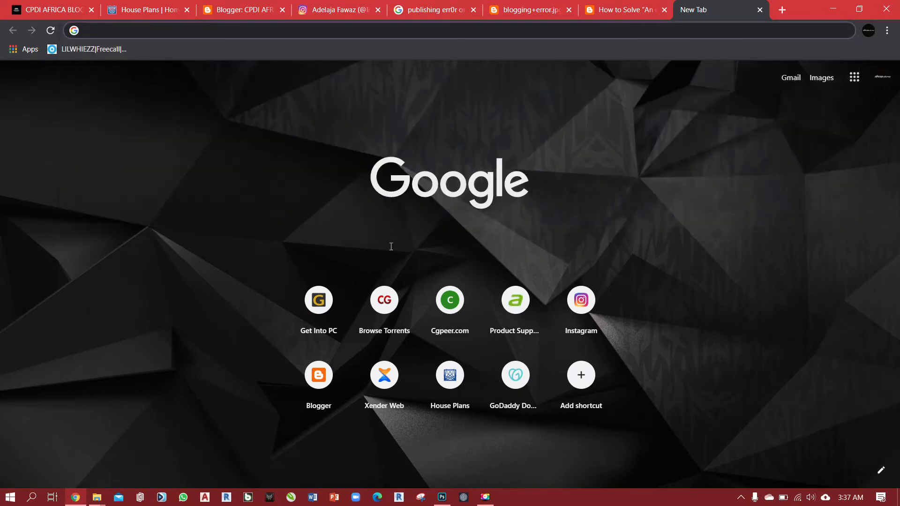
type("blogg")
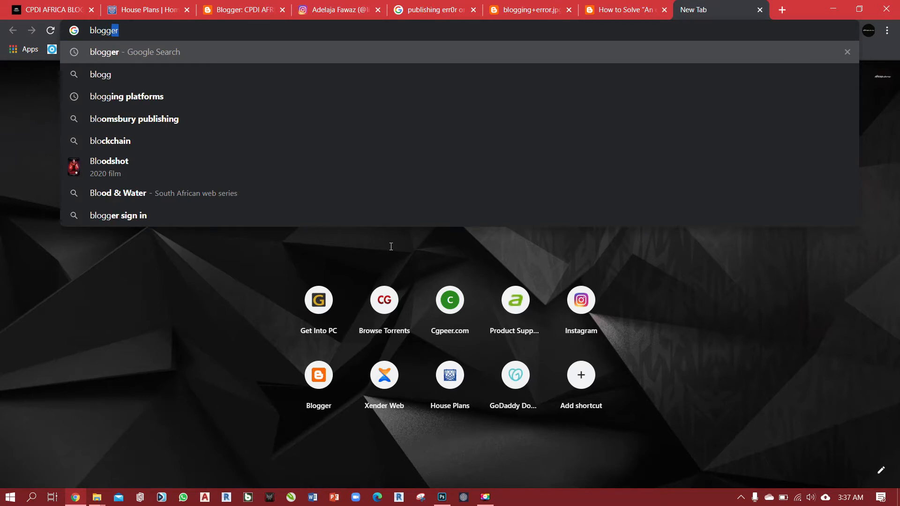
type("er")
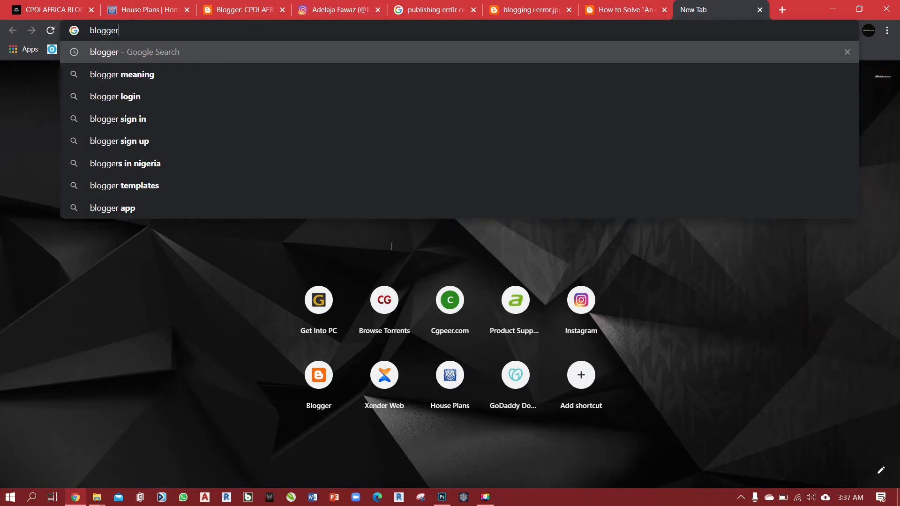
type(".com")
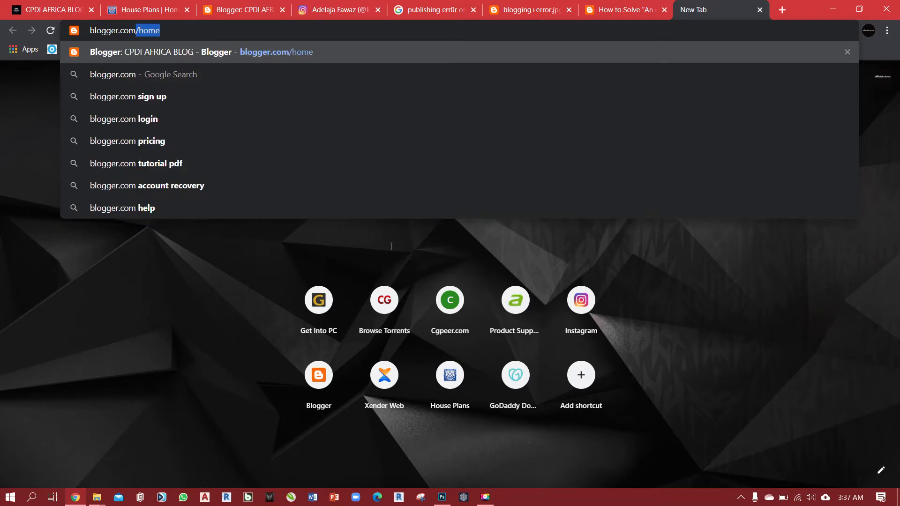
key("Return")
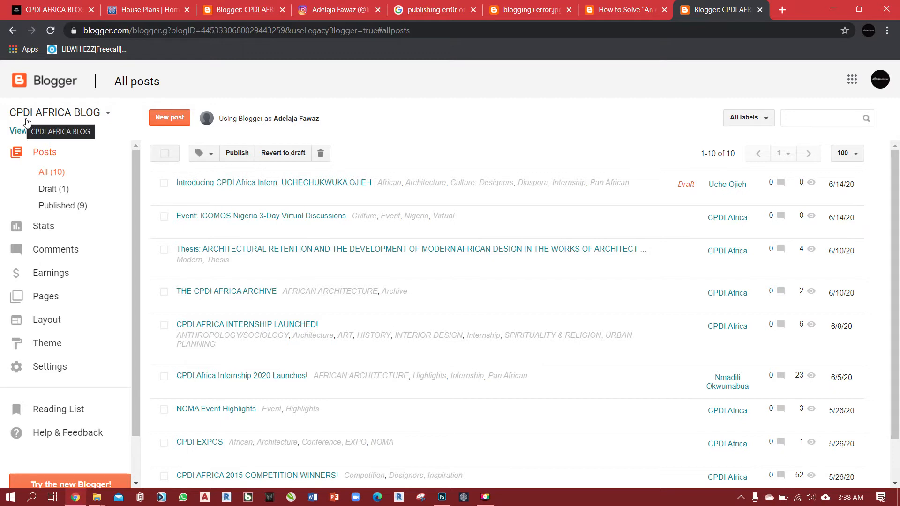
Choose CPDI AFRICA BLOG from the list of available blogs.
left_click(106, 114)
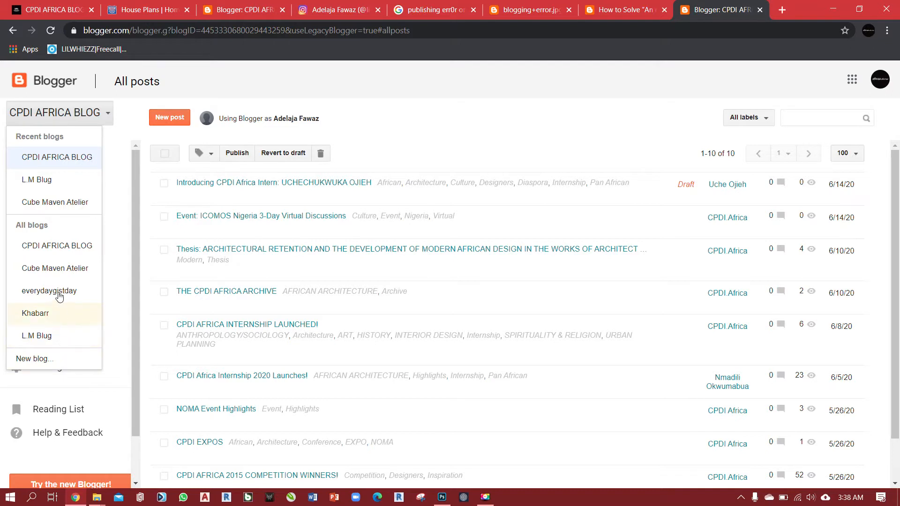
left_click(51, 161)
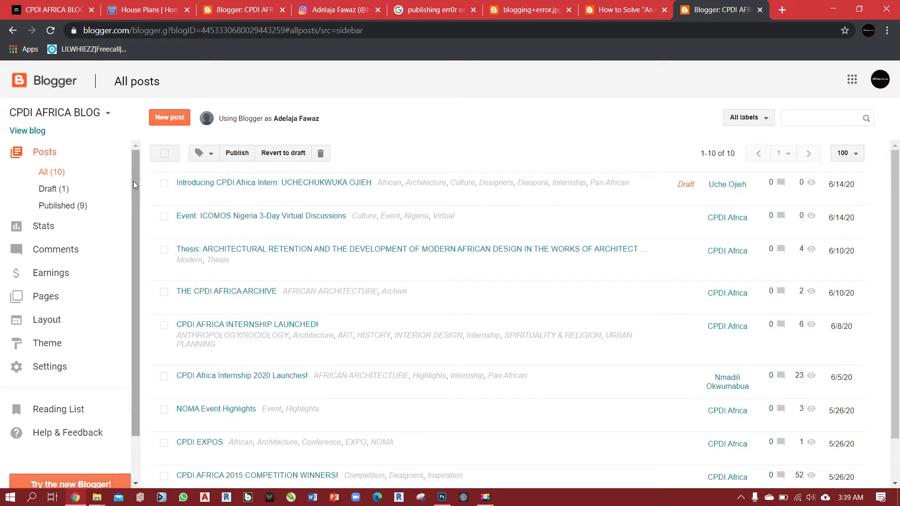
Examine the dashboard's sections and the full list of posts with their labels, authors, view counts and dates.
left_click_drag(133, 181, 137, 264)
left_click_drag(132, 224, 133, 167)
mouse_move(136, 404)
left_mouse_down()
mouse_move(136, 451)
mouse_move(135, 418)
left_mouse_up()
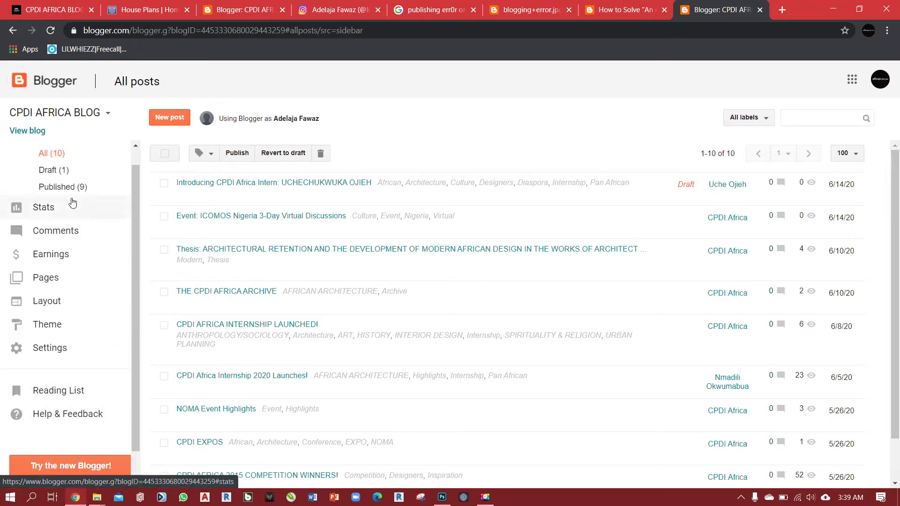
left_click_drag(138, 348, 135, 282)
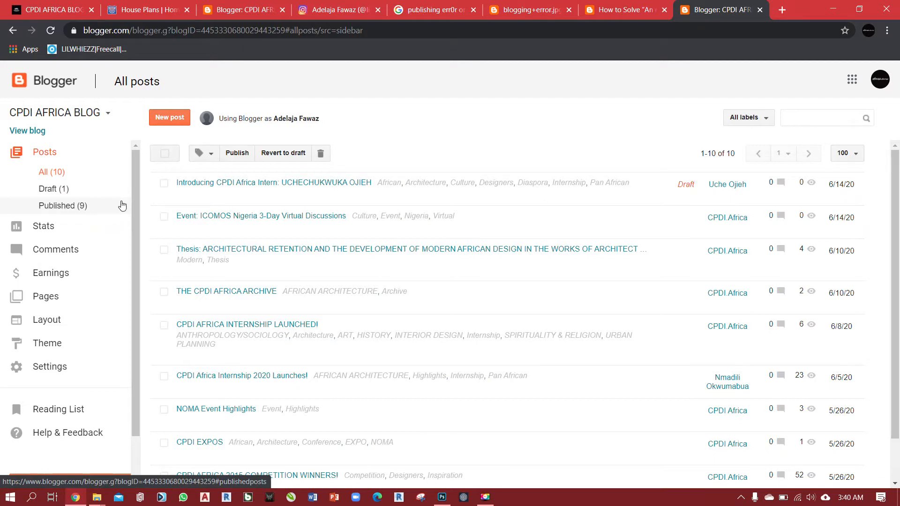
scroll(349, 211, "down", 1)
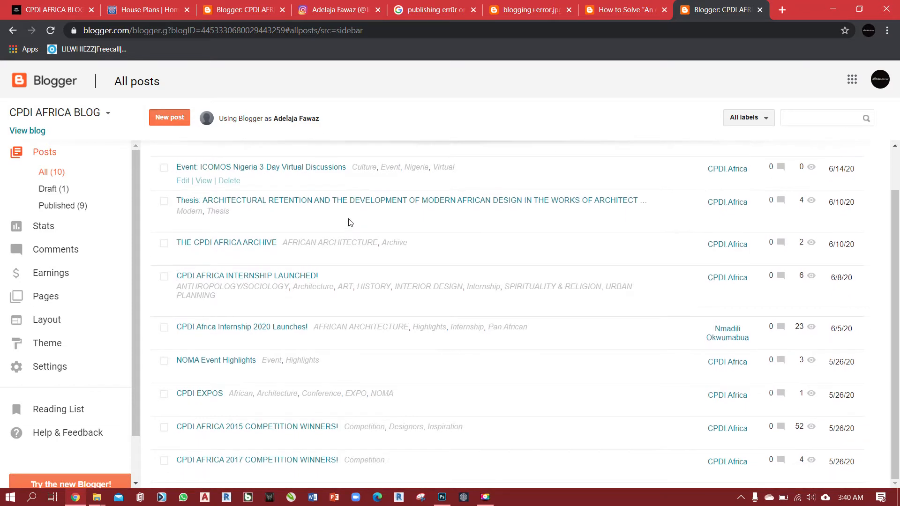
scroll(348, 224, "up", 1)
scroll(347, 222, "down", 1)
scroll(345, 450, "up", 1)
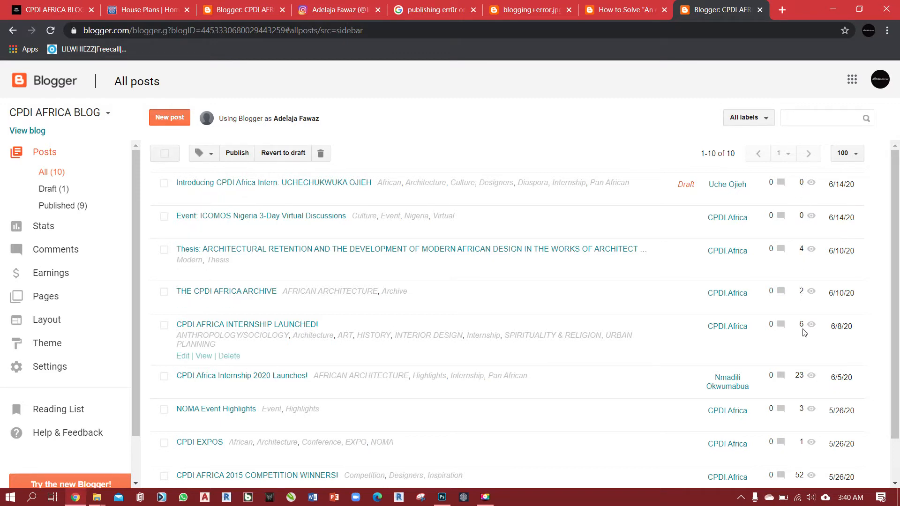
scroll(805, 332, "down", 1)
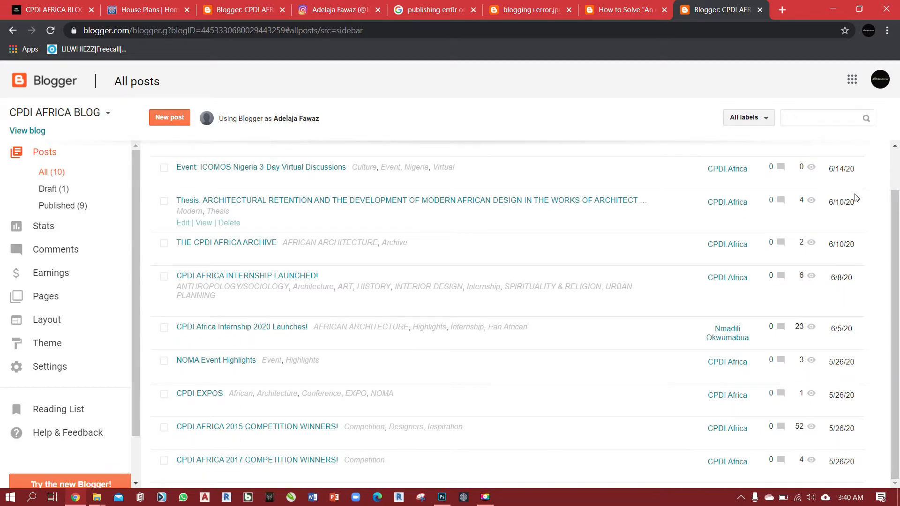
scroll(401, 252, "up", 2)
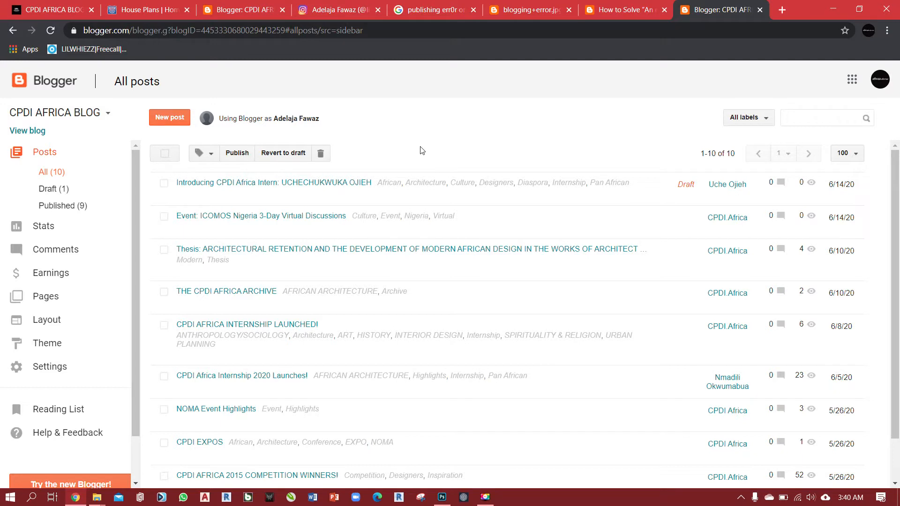
Try the new Blogger interface on the blog's post list and revert to legacy Blogger.
left_click_drag(134, 241, 136, 296)
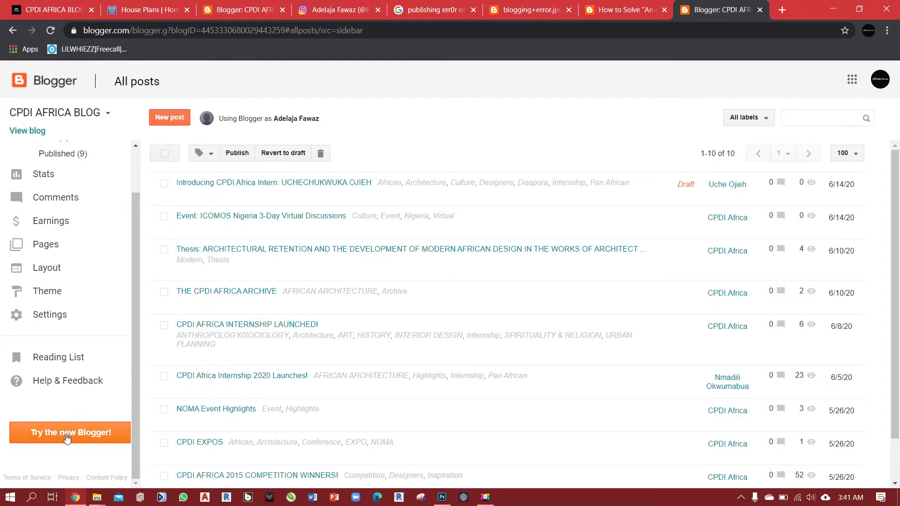
left_click(47, 435)
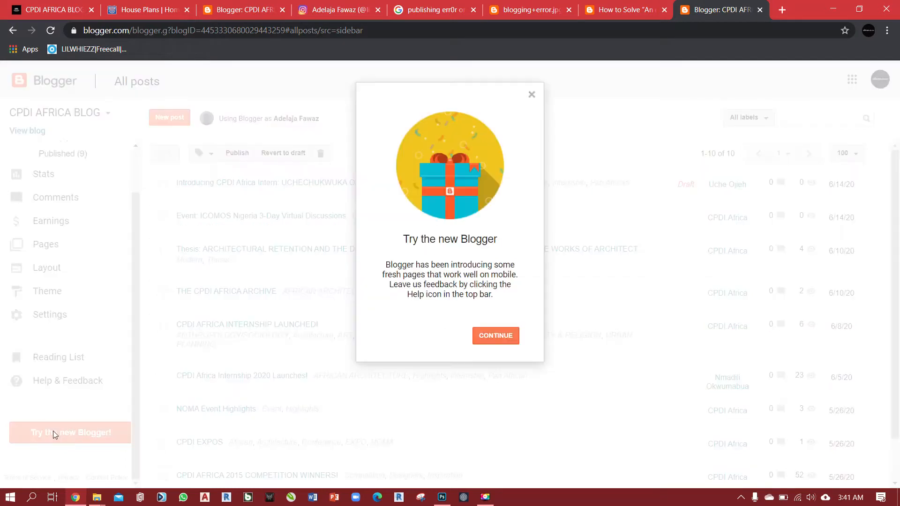
left_click(493, 336)
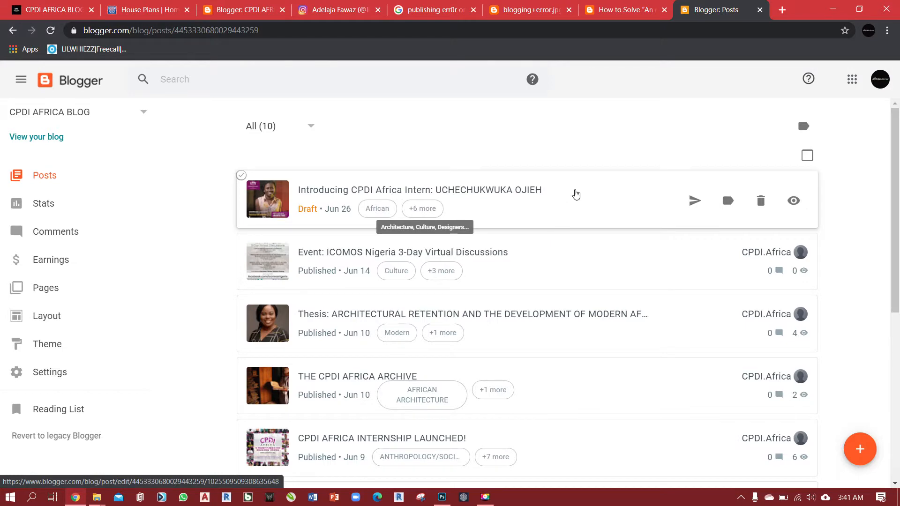
scroll(570, 211, "down", 2)
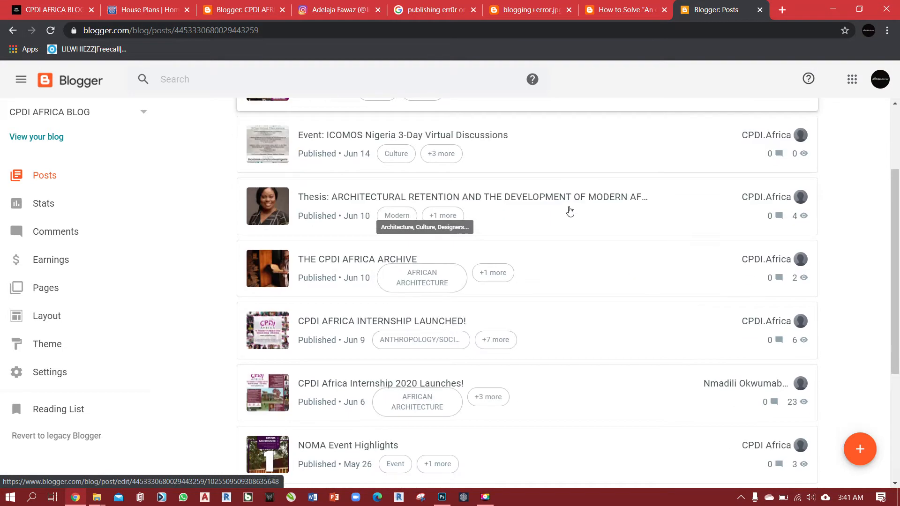
scroll(388, 249, "down", 1)
scroll(388, 250, "down", 2)
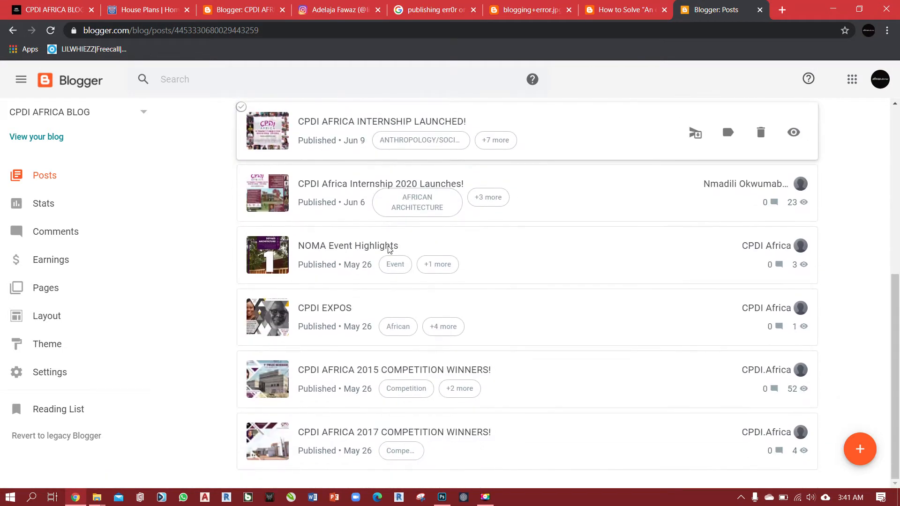
scroll(633, 357, "up", 5)
scroll(628, 281, "up", 1)
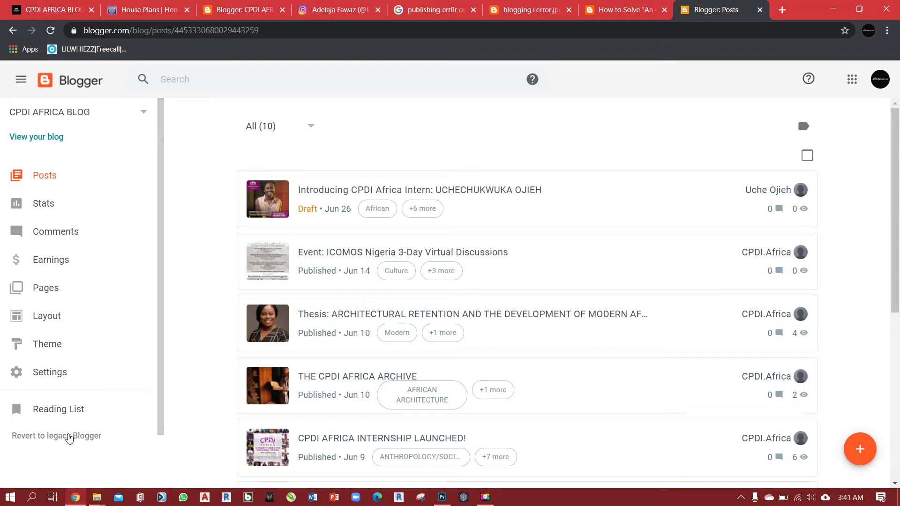
left_click(71, 437)
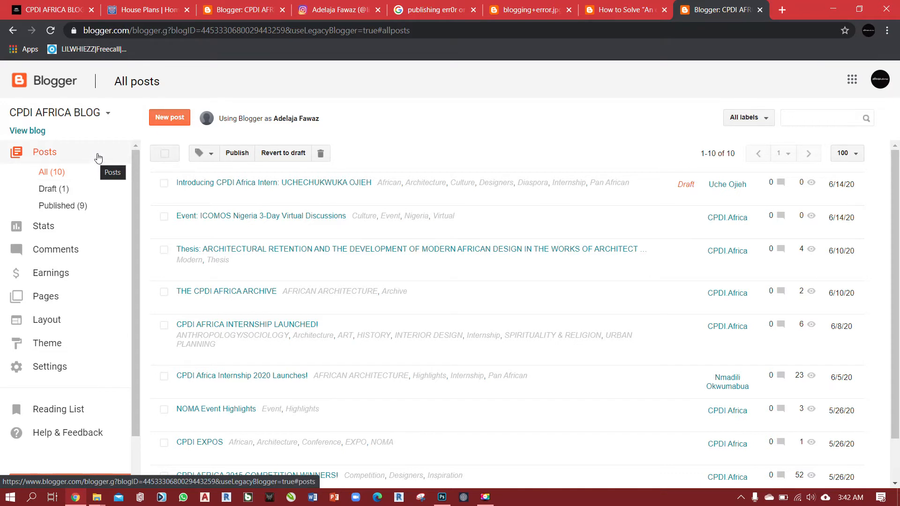
Start a new post in CPDI AFRICA BLOG.
left_click(174, 120)
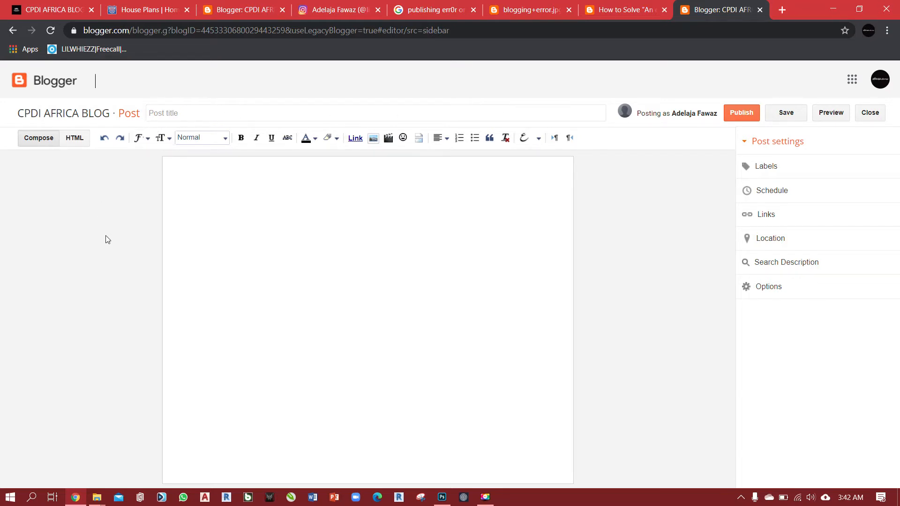
left_click(171, 114)
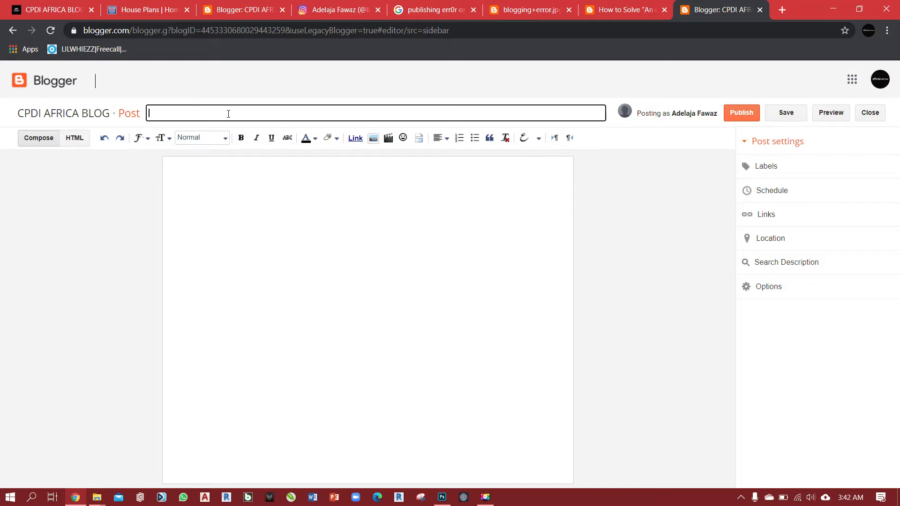
left_click(142, 206)
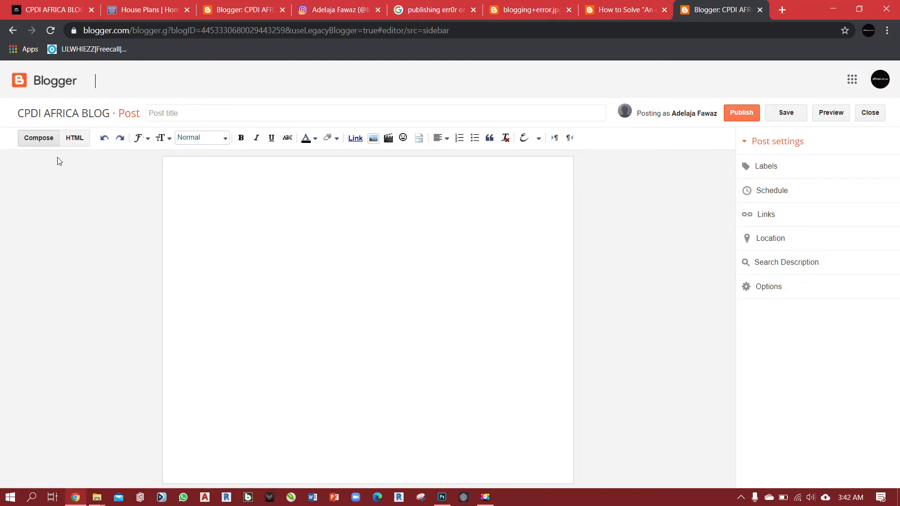
View the empty post's HTML source and return to the Compose view.
left_click(75, 140)
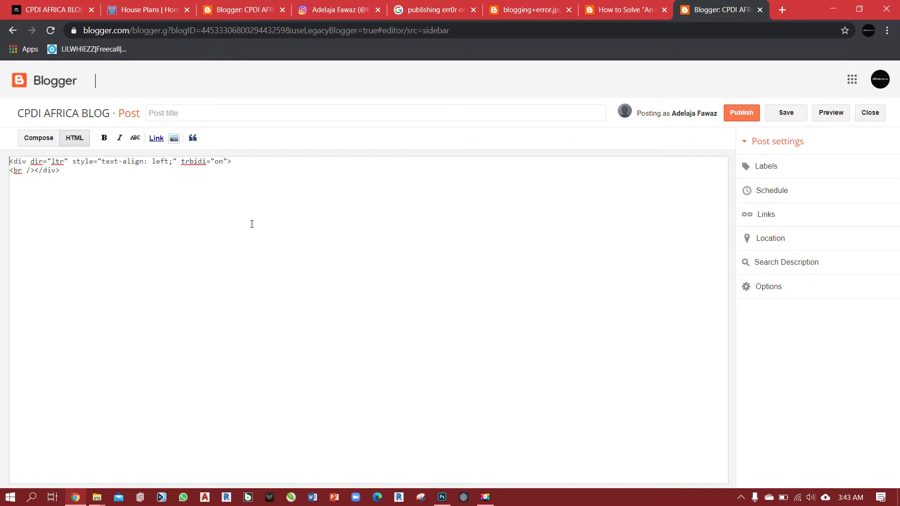
left_click(35, 142)
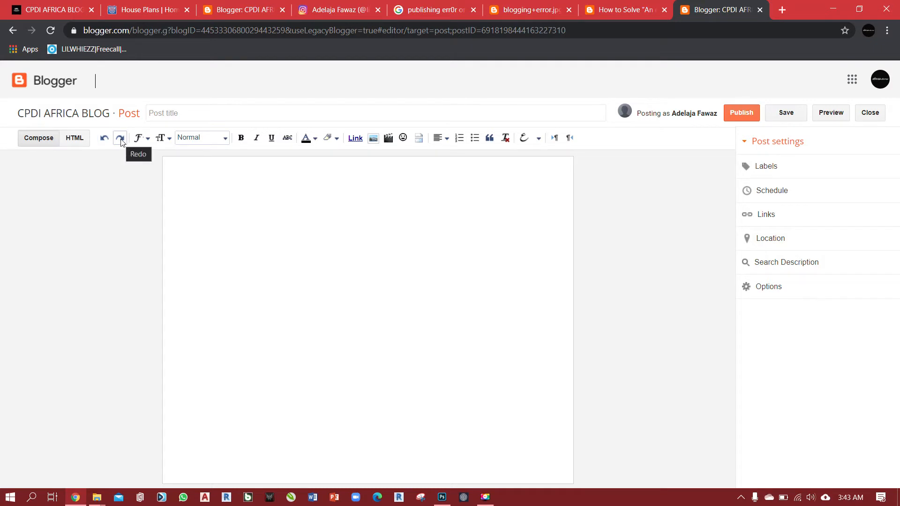
Examine the font, font size, paragraph format and text colour choices available for the post's text.
left_click(146, 140)
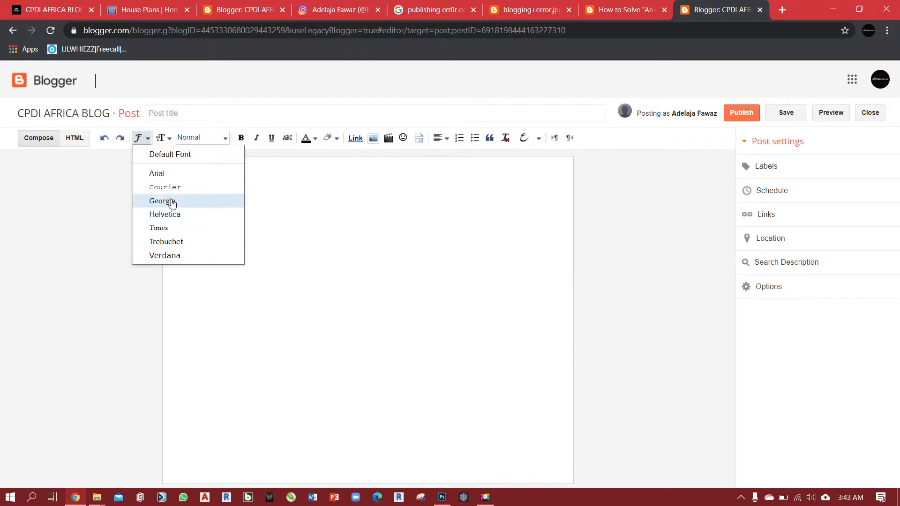
left_click(147, 139)
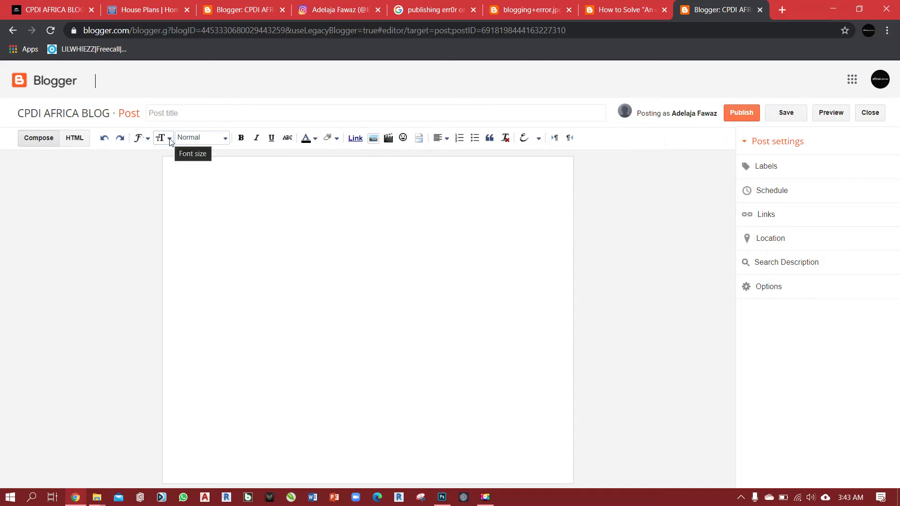
left_click(170, 140)
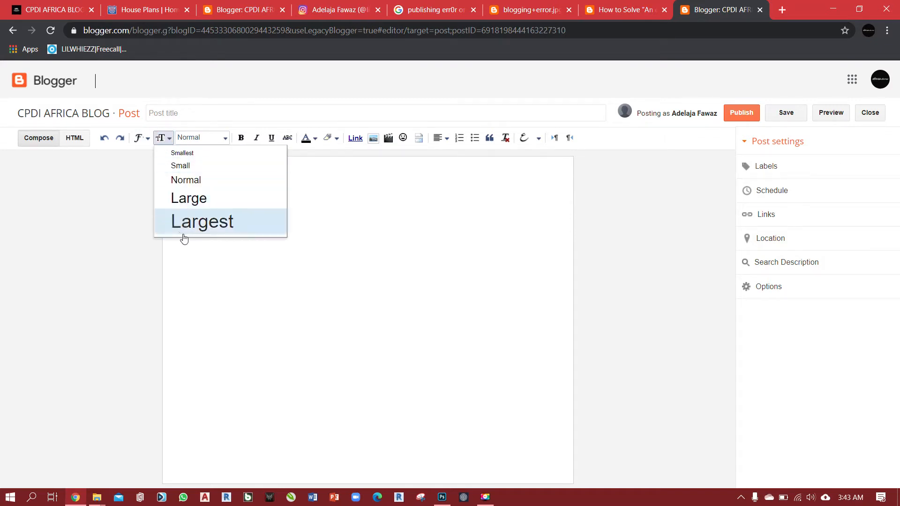
left_click(170, 140)
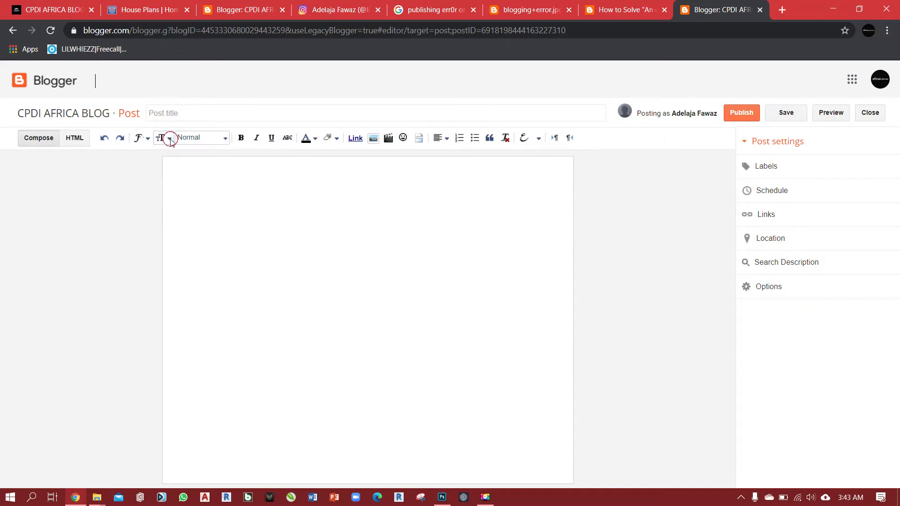
left_click(225, 139)
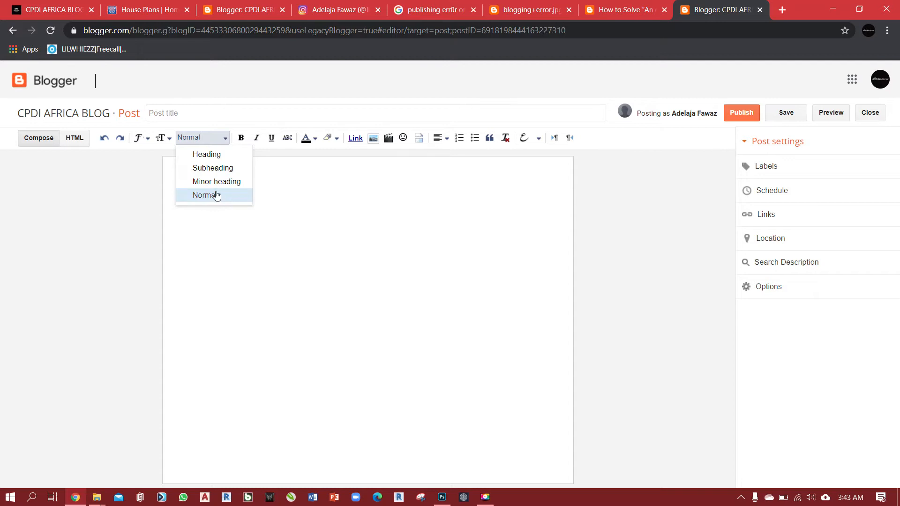
left_click(225, 140)
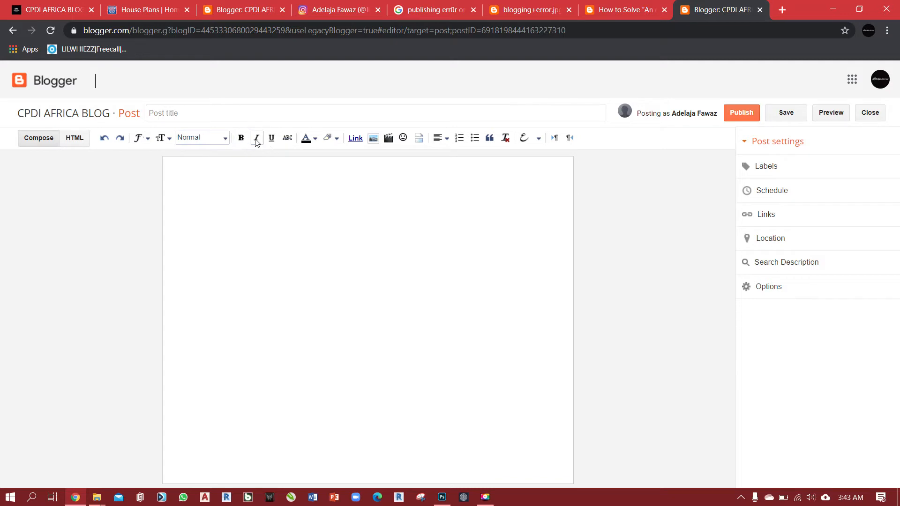
left_click(312, 139)
left_click(315, 140)
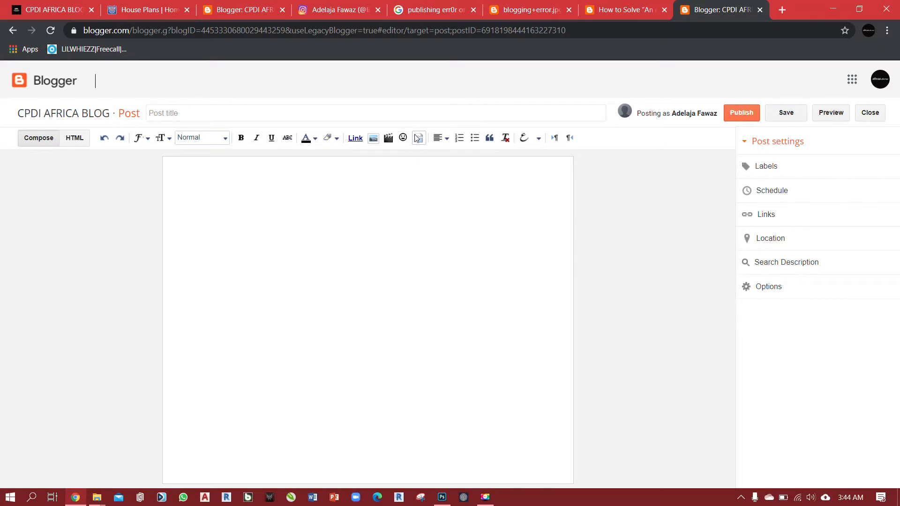
Examine the alignment choices and the list of transliteration languages available for the post.
left_click(446, 141)
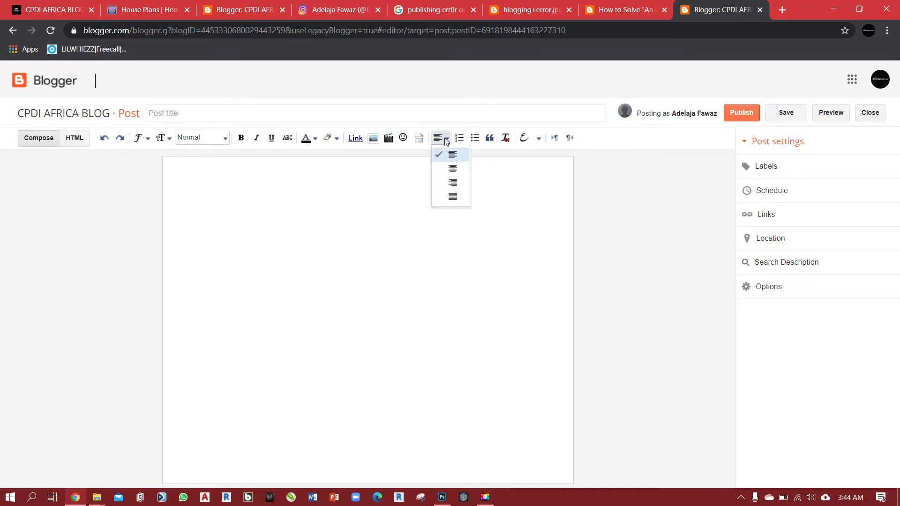
left_click(446, 141)
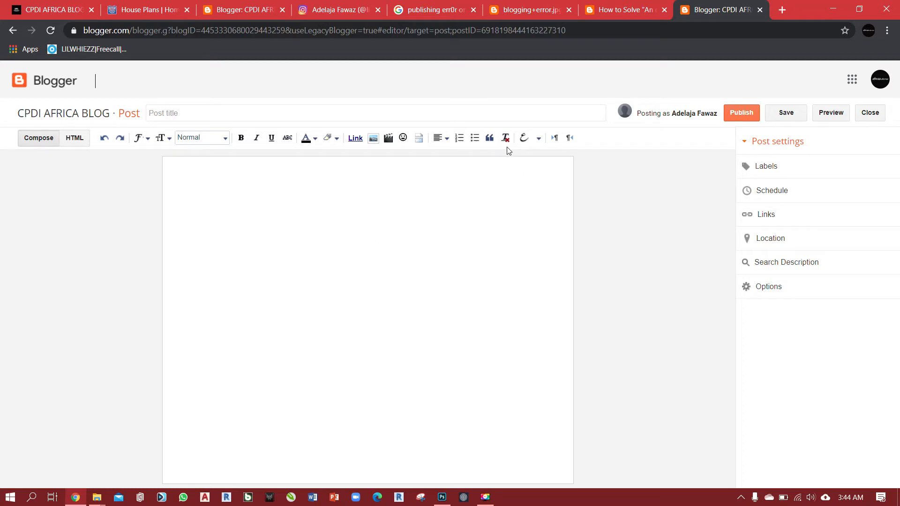
left_click(538, 141)
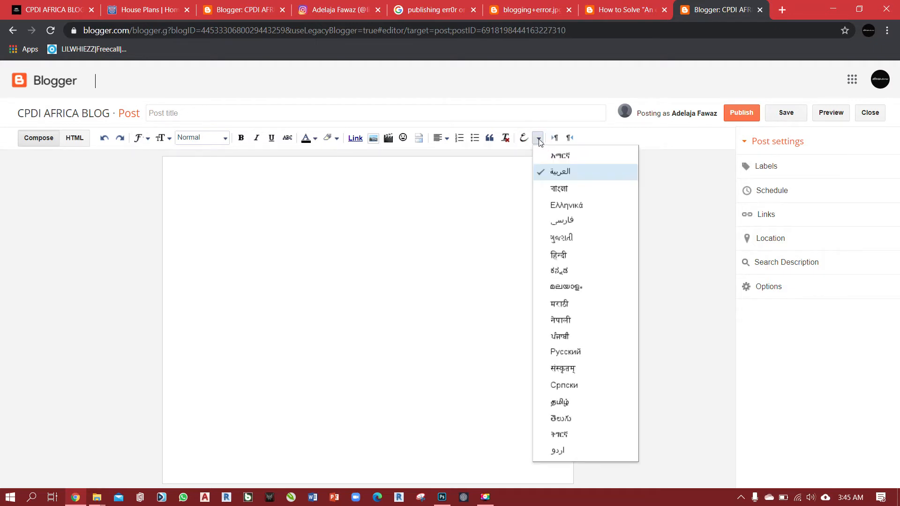
left_click(539, 140)
left_click(541, 141)
left_click(541, 140)
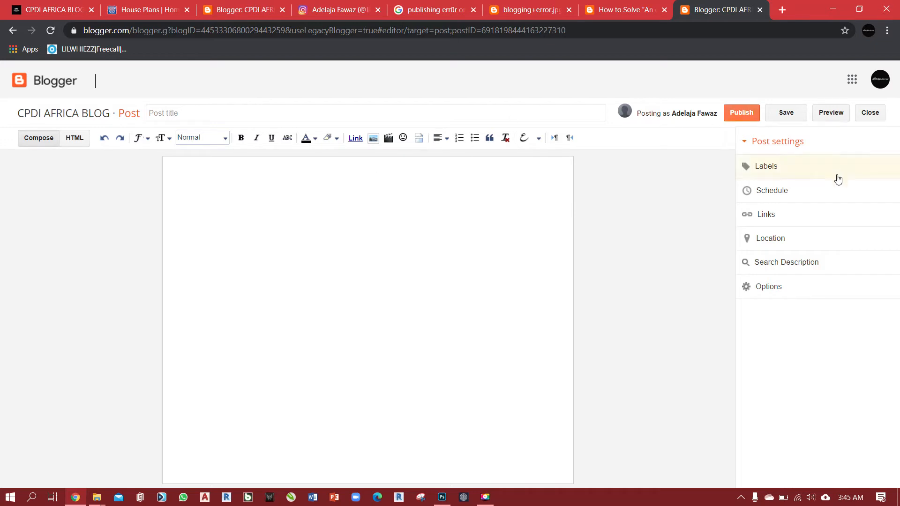
Assign the existing labels EXPO and INTERIOR DESIGN to the new post.
left_click(261, 172)
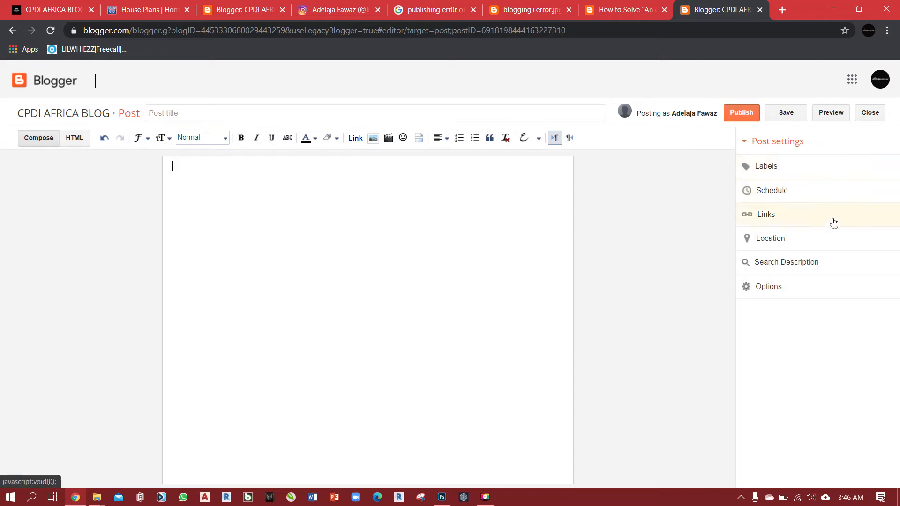
left_click(771, 167)
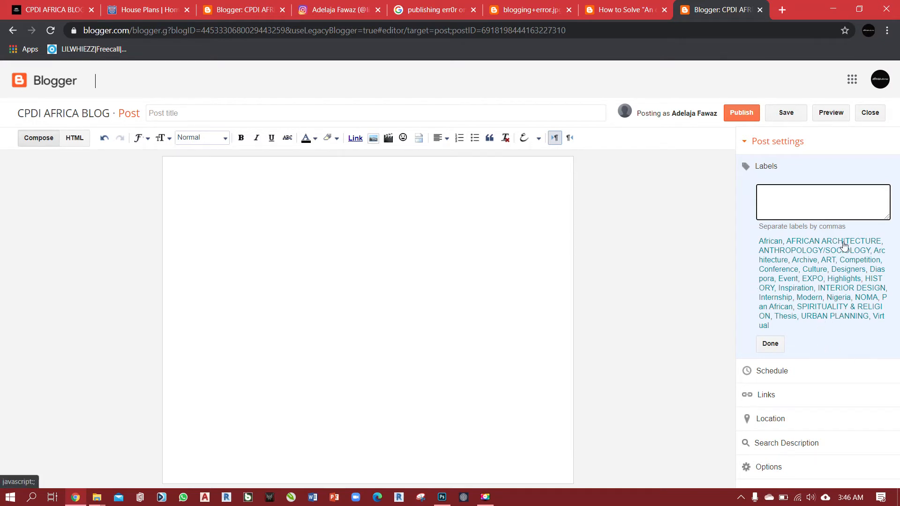
left_click(813, 279)
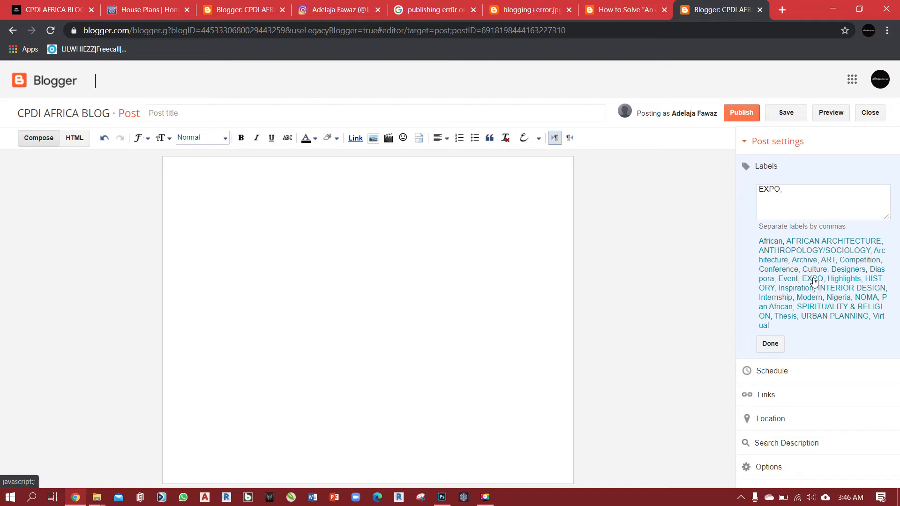
left_click(841, 287)
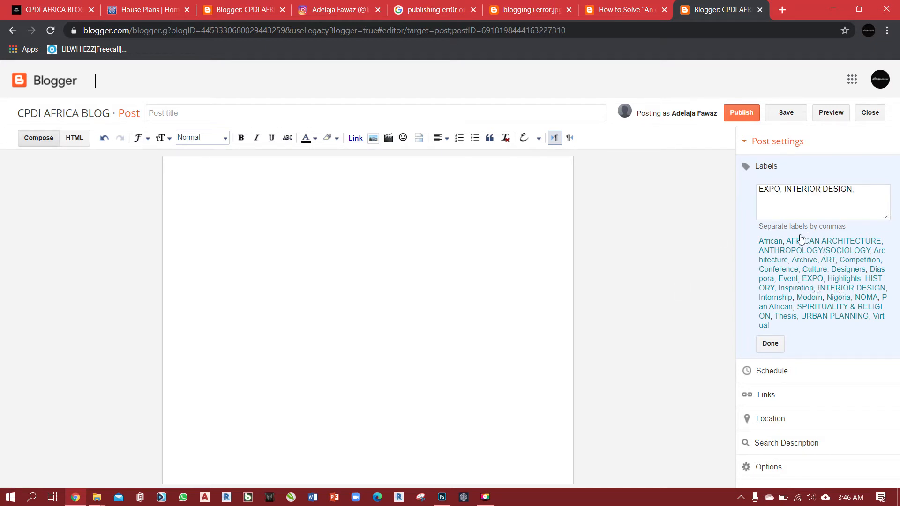
left_click(770, 345)
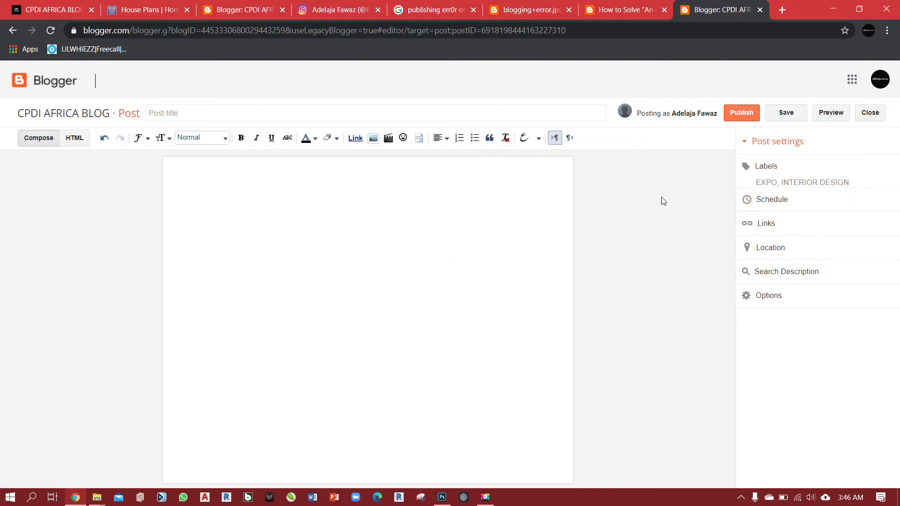
Try scheduling the post with a set date and time, and return its schedule to Automatic.
left_click(752, 201)
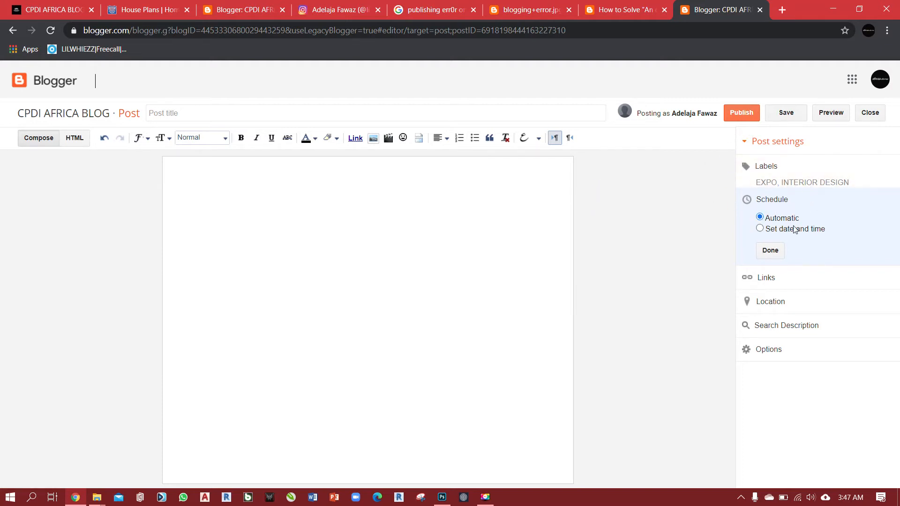
left_click(761, 229)
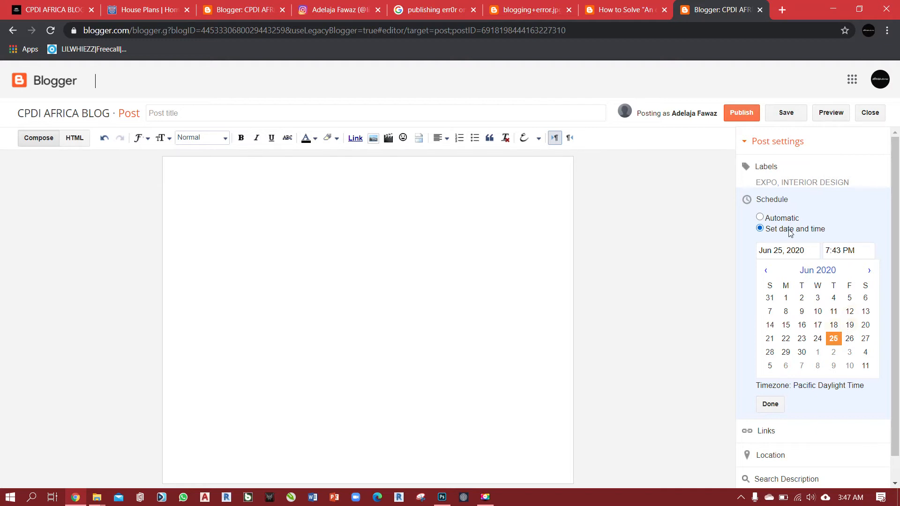
left_click(770, 404)
left_click(770, 202)
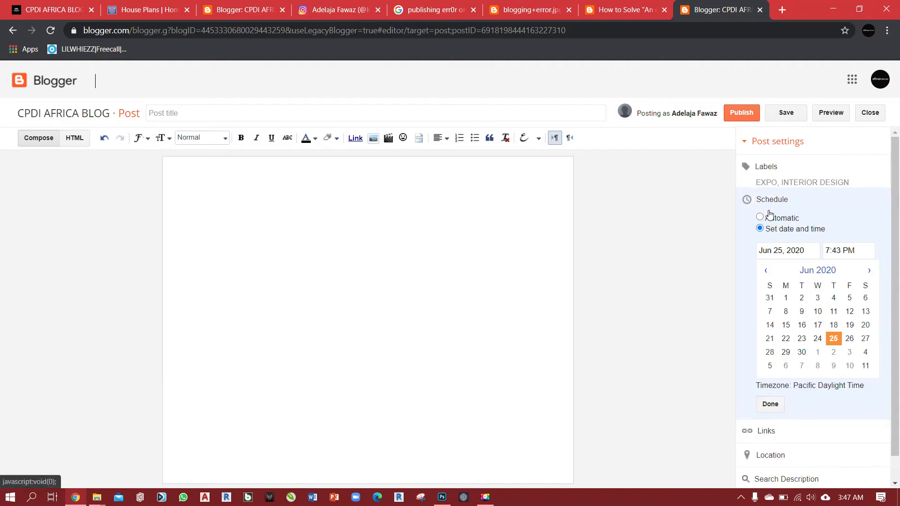
left_click(761, 218)
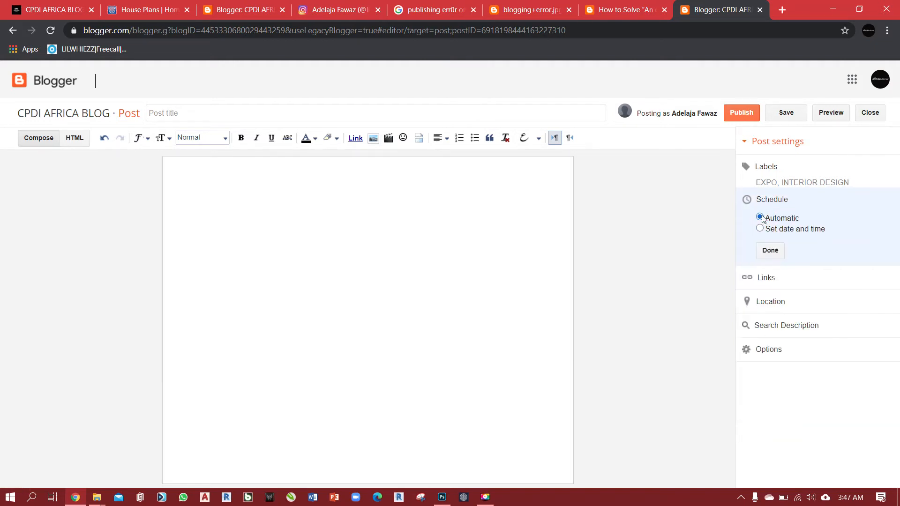
left_click(779, 252)
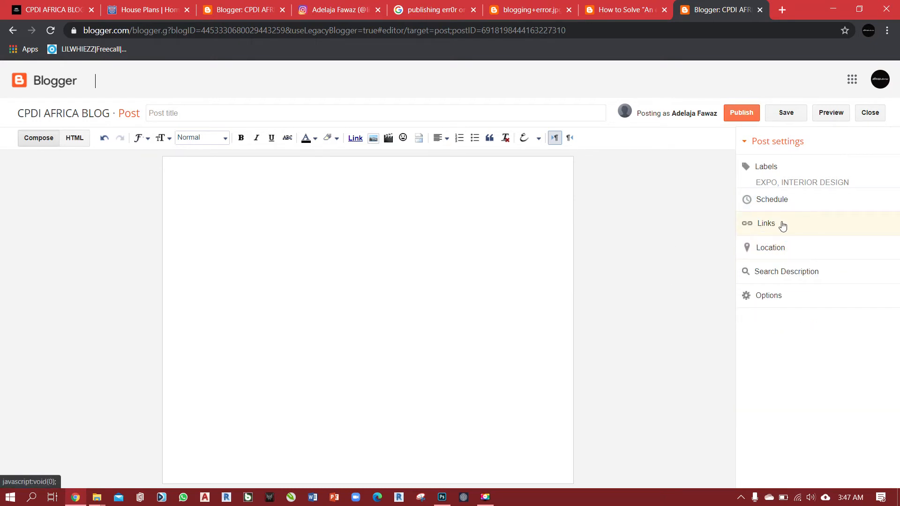
Try the Custom Permalink option for the post, and return it to Automatic Permalink.
left_click(756, 227)
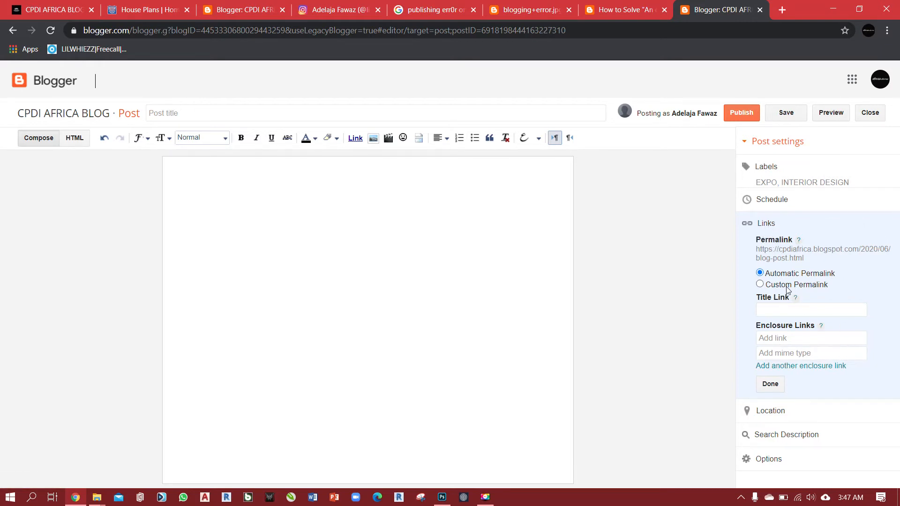
left_click(764, 287)
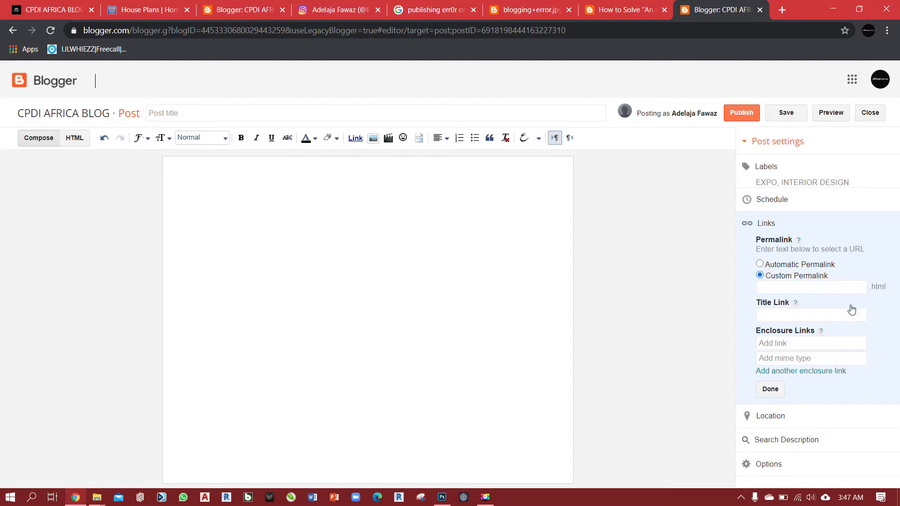
left_click(763, 266)
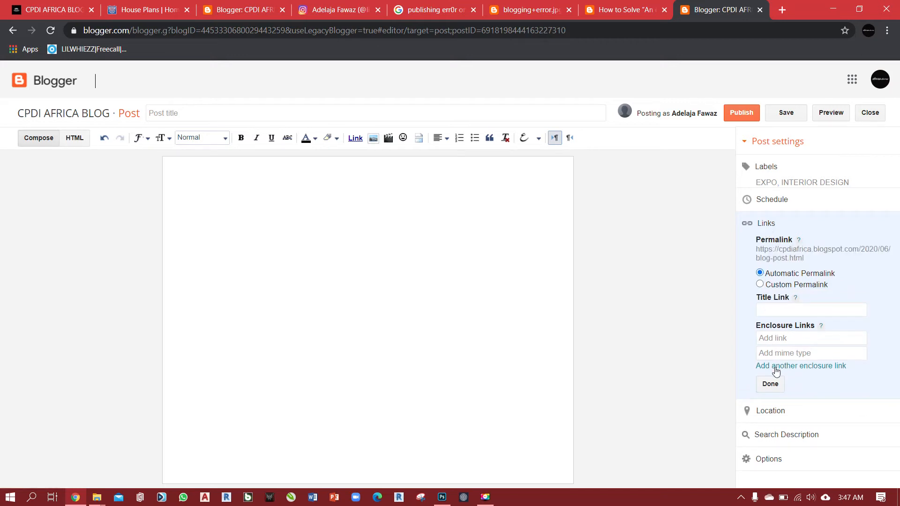
left_click(771, 384)
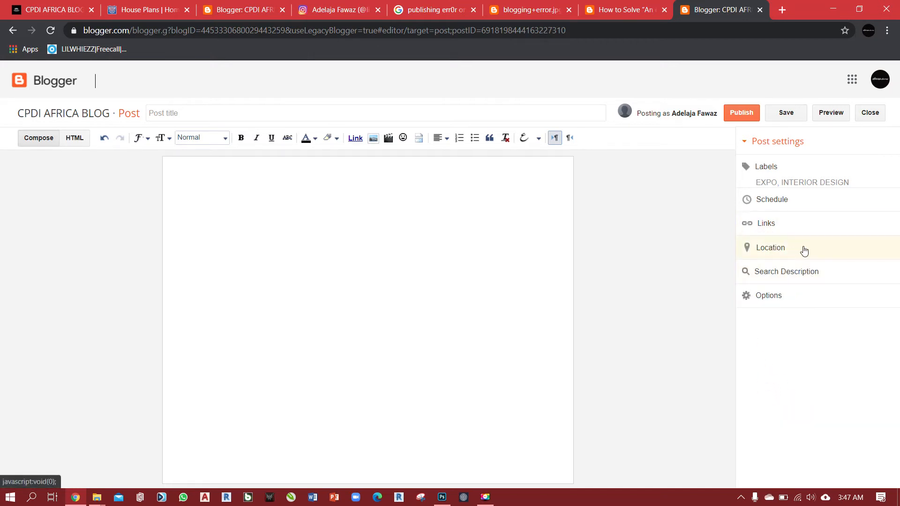
Review the post's Location and Options settings without changing them, and block the site's location access request.
left_click(775, 250)
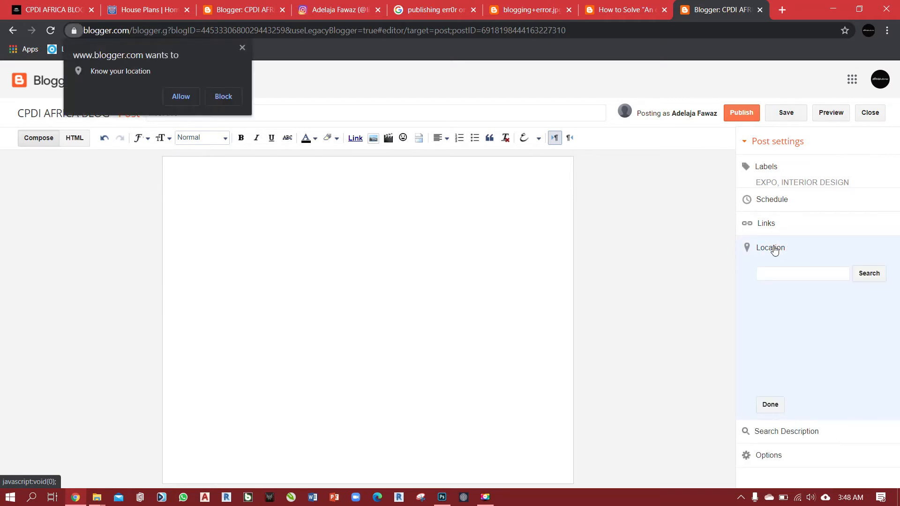
left_click(774, 404)
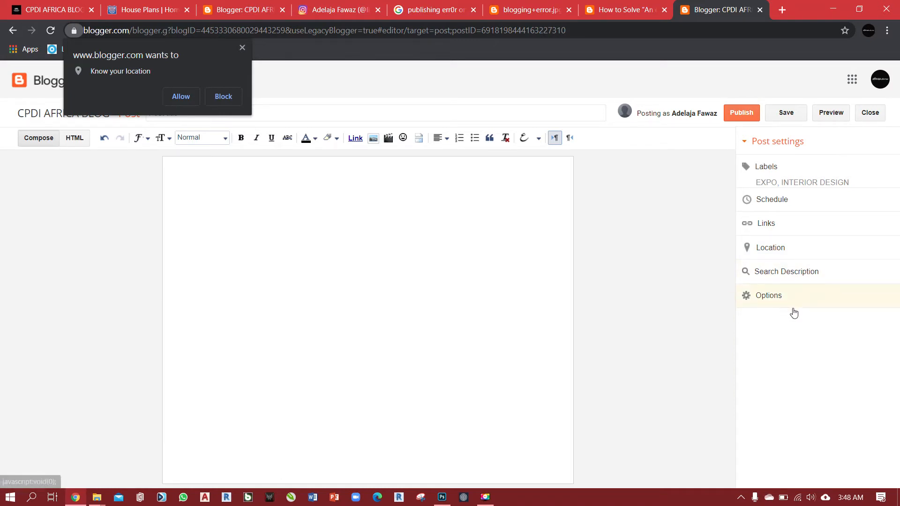
left_click(760, 301)
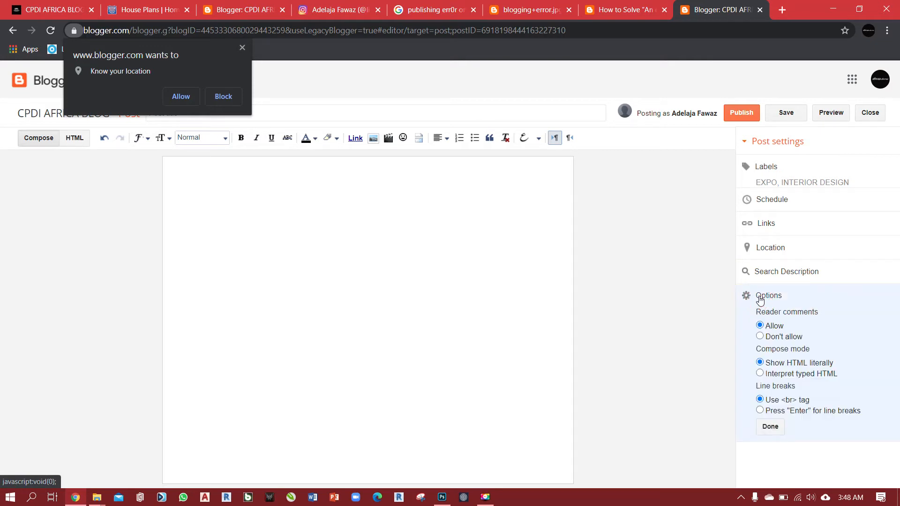
left_click(770, 426)
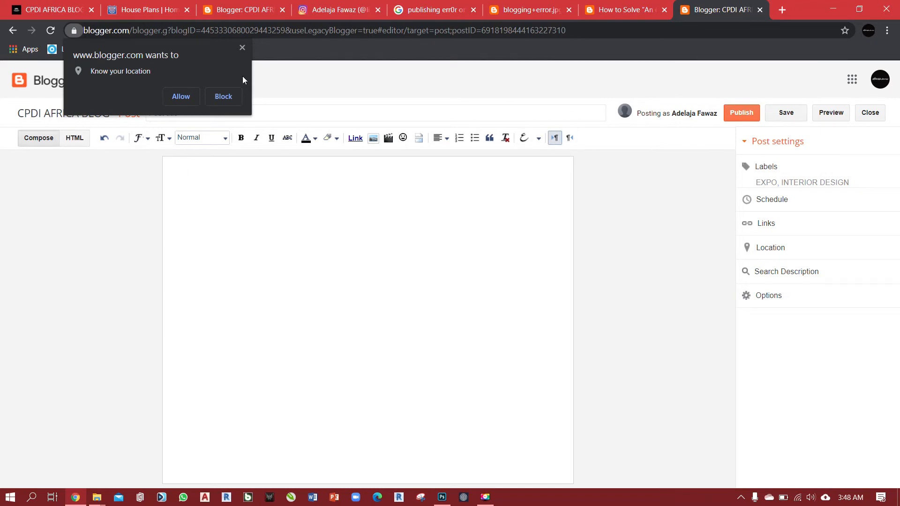
left_click(224, 98)
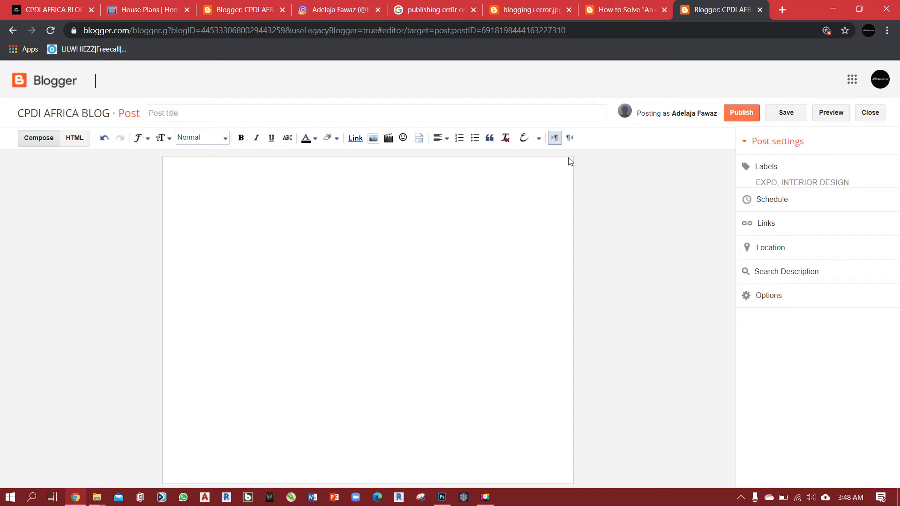
Switch to Instagram, open the raised-hand post and copy "Raise your hand!" from its caption.
left_click(338, 8)
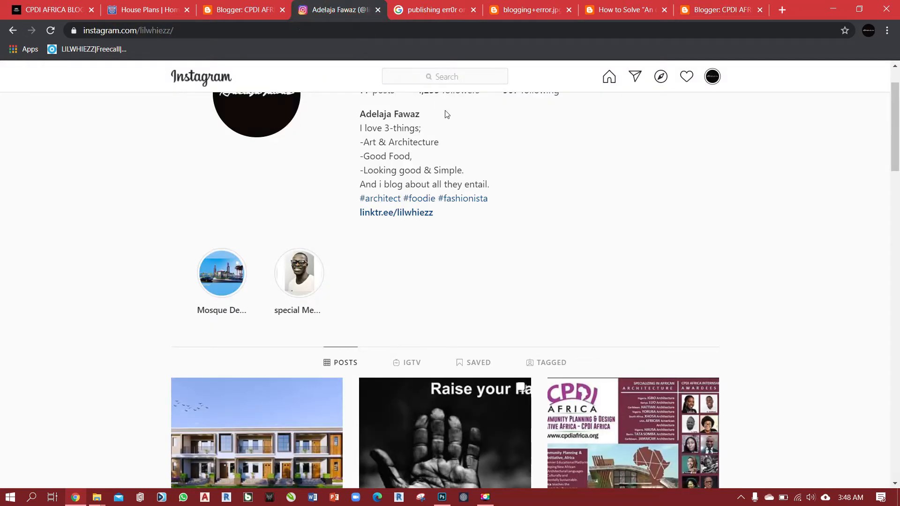
scroll(472, 214, "down", 5)
left_click(472, 214)
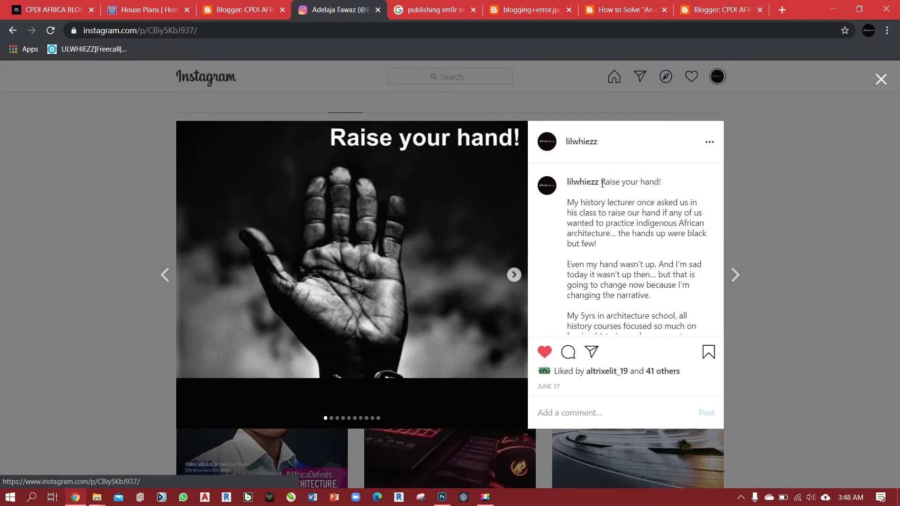
left_click_drag(603, 183, 663, 185)
key("ctrl+c")
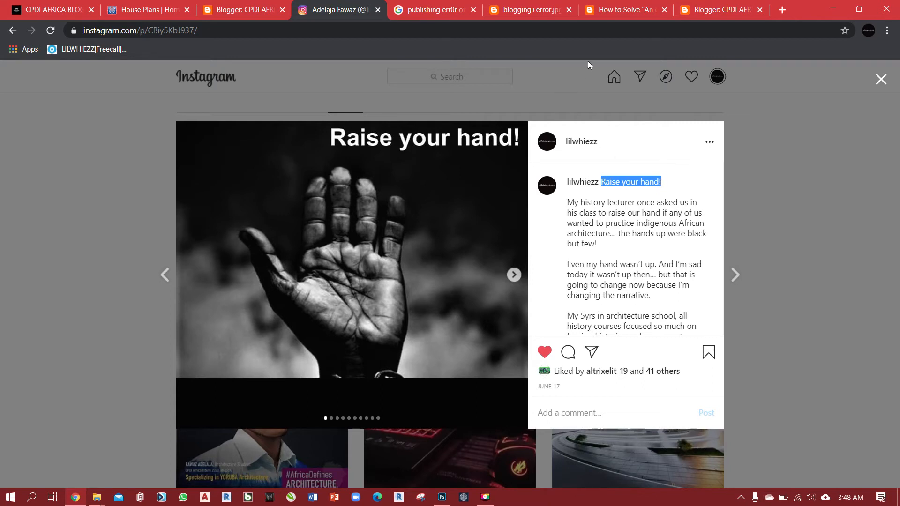
Return to the new Blogger post, paste "Raise your hand!" as its title and place the cursor in the body.
left_click(722, 10)
left_click(191, 111)
right_click(193, 114)
left_click(233, 202)
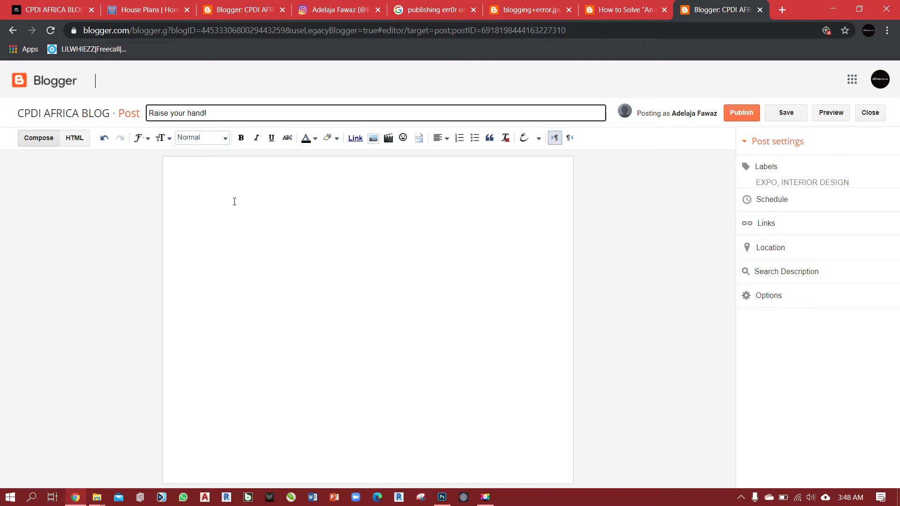
left_click(249, 174)
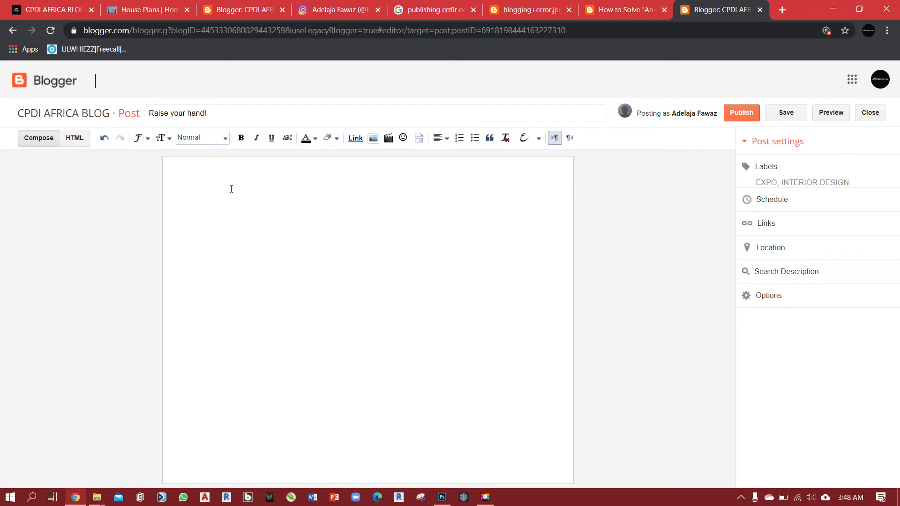
Copy the Instagram caption text below "Raise your hand!", hashtags included, and paste it into the body of the Blogger post.
left_click(365, 16)
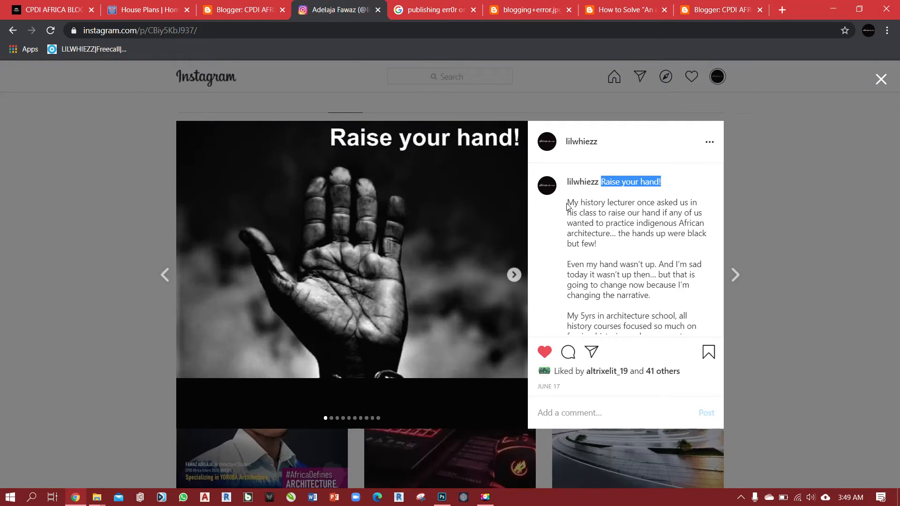
left_click_drag(568, 202, 701, 266)
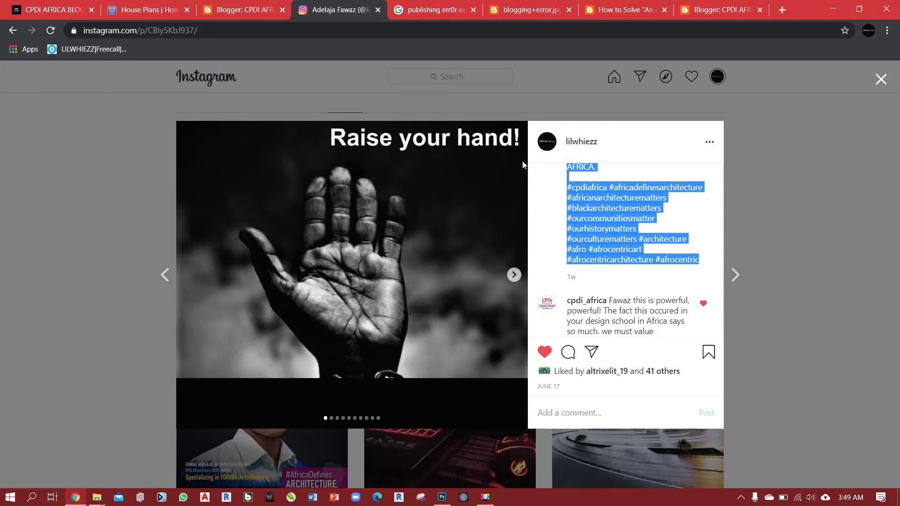
left_click(729, 10)
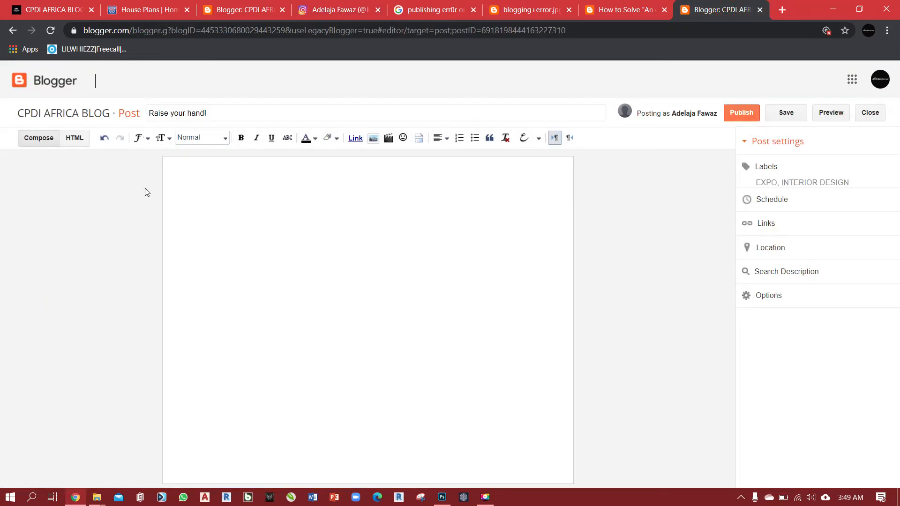
left_click(182, 171)
right_click(183, 172)
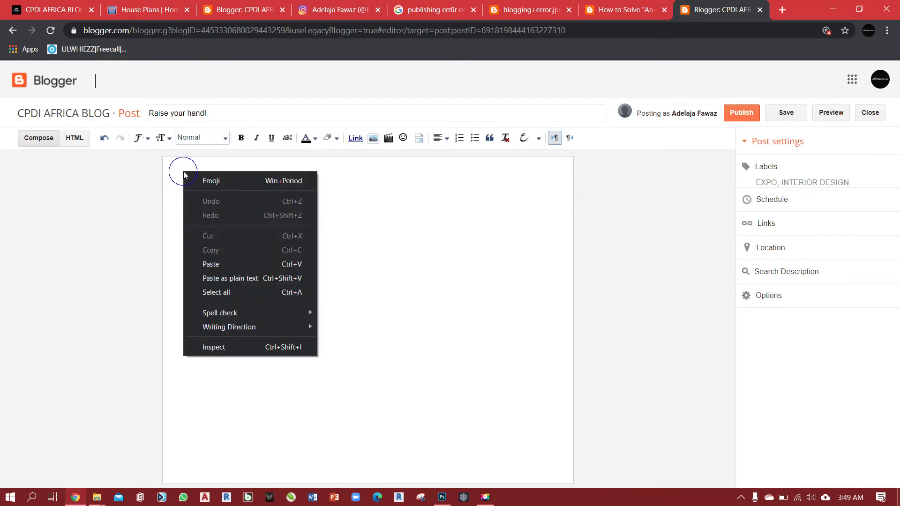
left_click(230, 264)
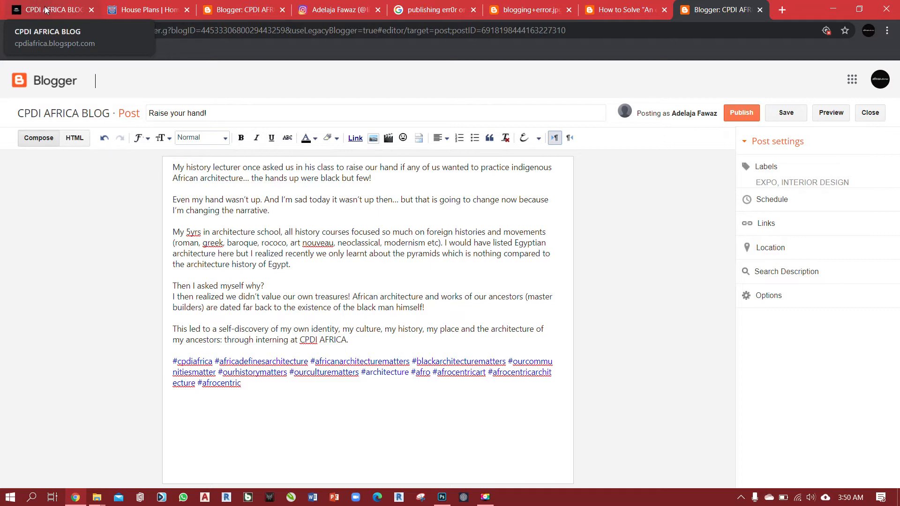
Switch to the published CPDI AFRICA BLOG, look through its recent posts and open "CPDI Africa Internship 2020 Launches!".
left_click(45, 10)
scroll(357, 215, "down", 1)
scroll(488, 288, "up", 1)
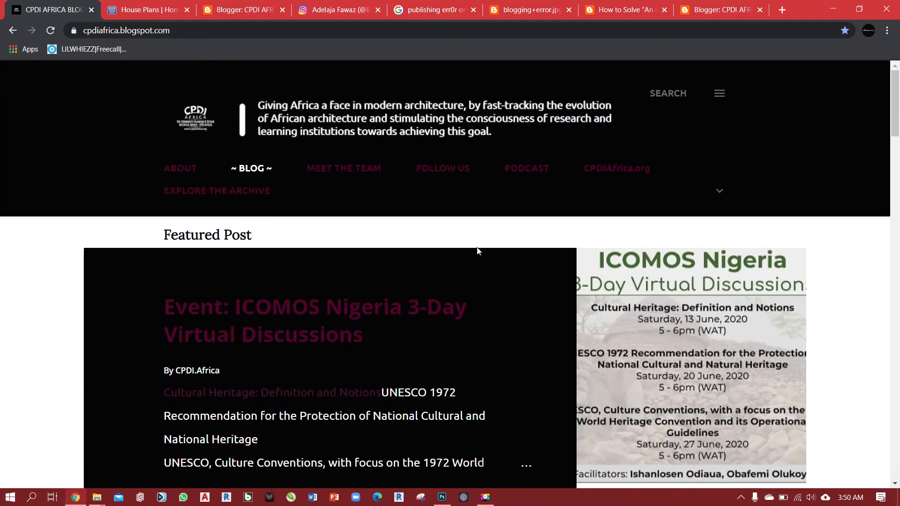
scroll(477, 251, "down", 3)
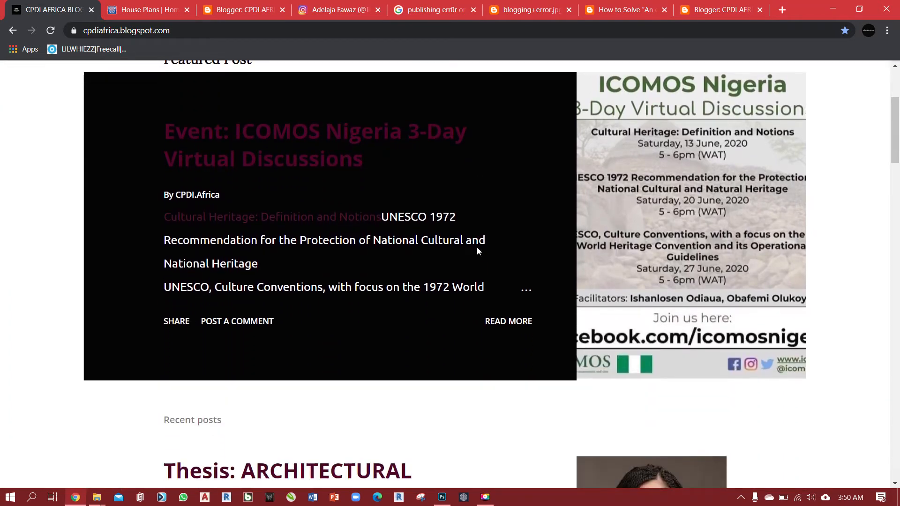
scroll(478, 250, "down", 7)
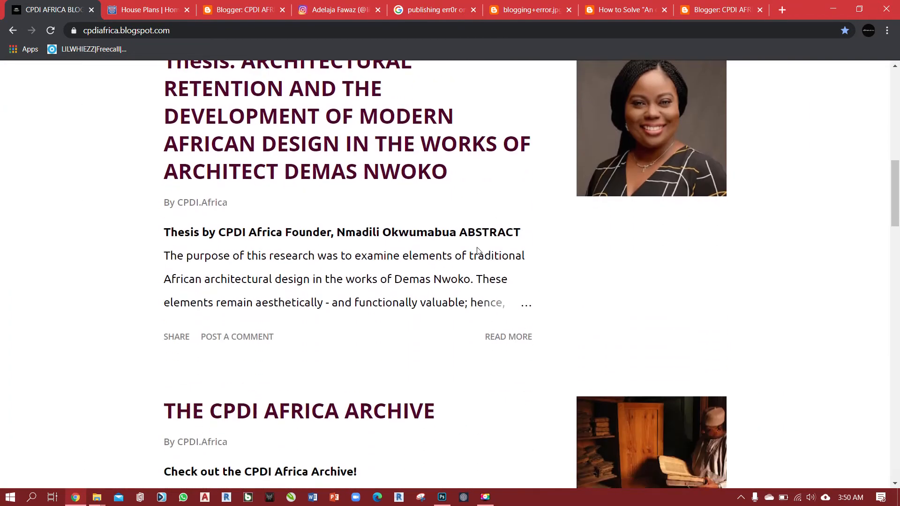
scroll(478, 250, "down", 4)
scroll(478, 250, "down", 5)
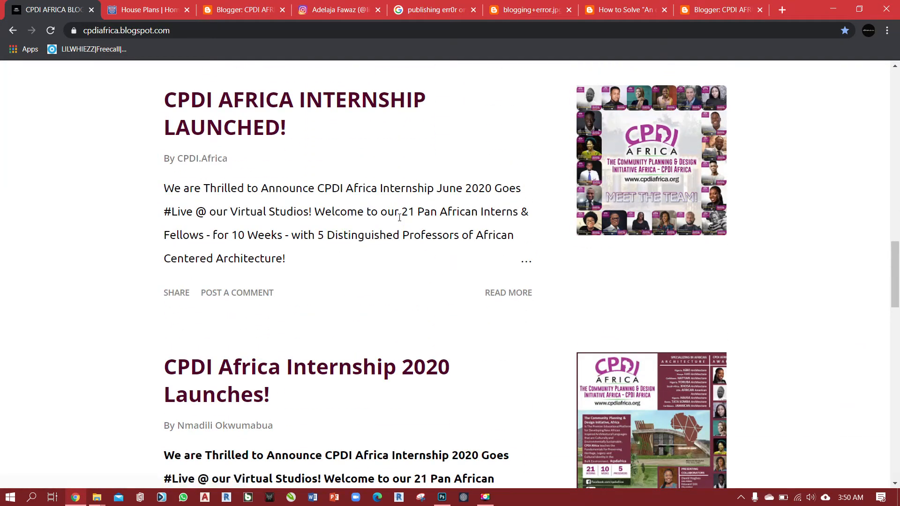
scroll(323, 145, "down", 1)
scroll(322, 146, "down", 4)
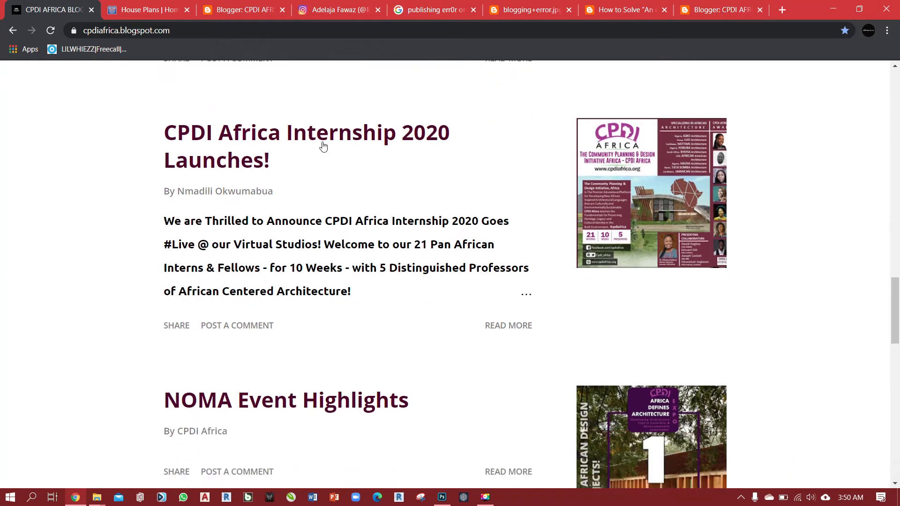
left_click(253, 135)
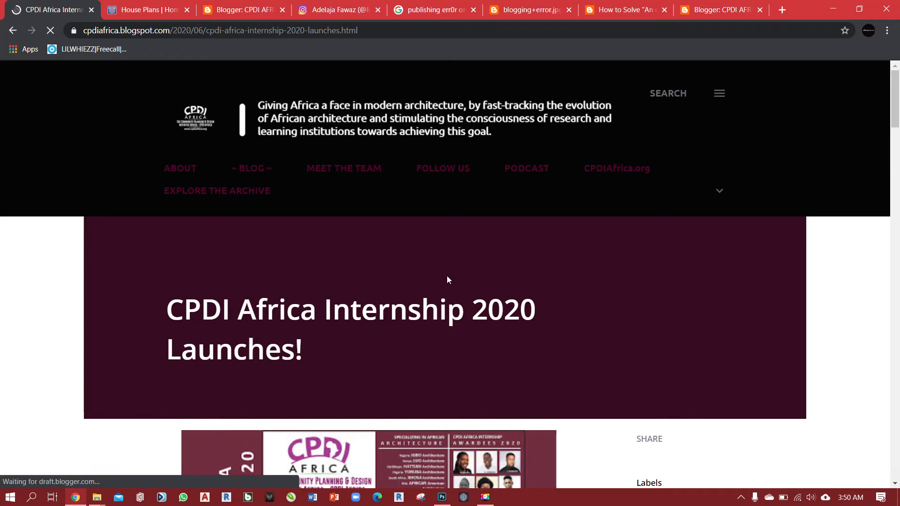
Examine how the internship post arranges its images, paragraphs, hashtags and labels, and go back to the blog's post list.
scroll(447, 279, "down", 1)
scroll(447, 280, "down", 4)
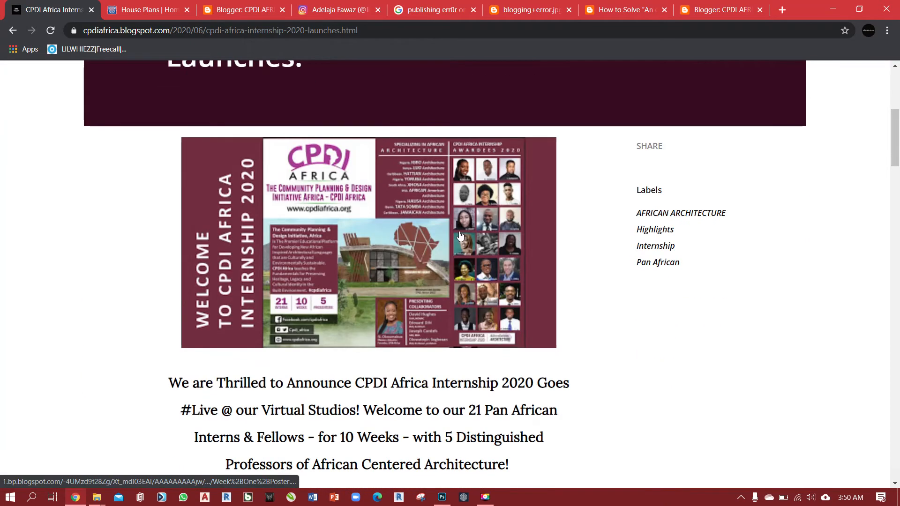
scroll(458, 315, "up", 4)
scroll(458, 315, "down", 4)
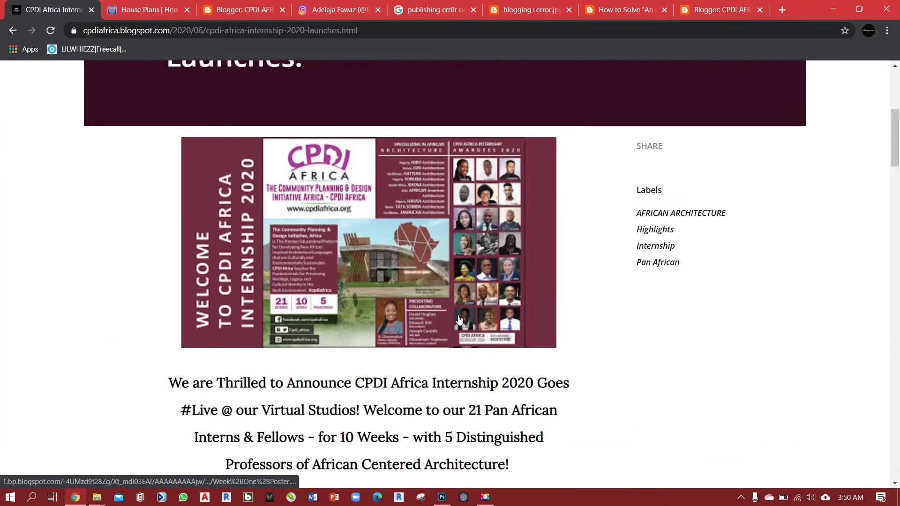
scroll(458, 320, "down", 4)
scroll(400, 360, "up", 5)
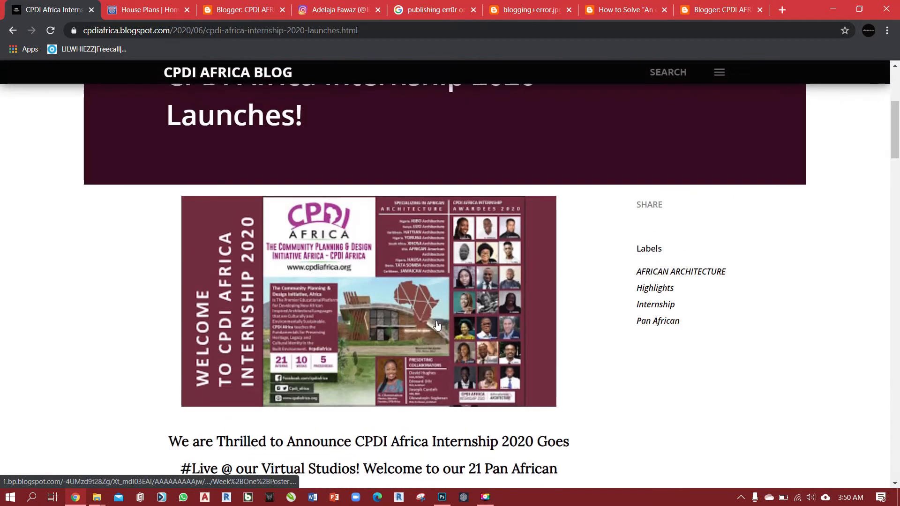
scroll(375, 290, "down", 1)
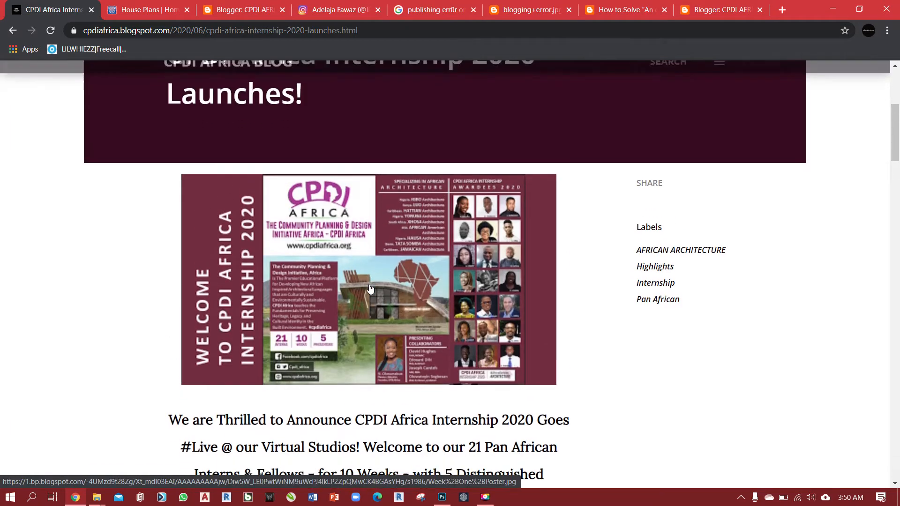
scroll(400, 285, "down", 8)
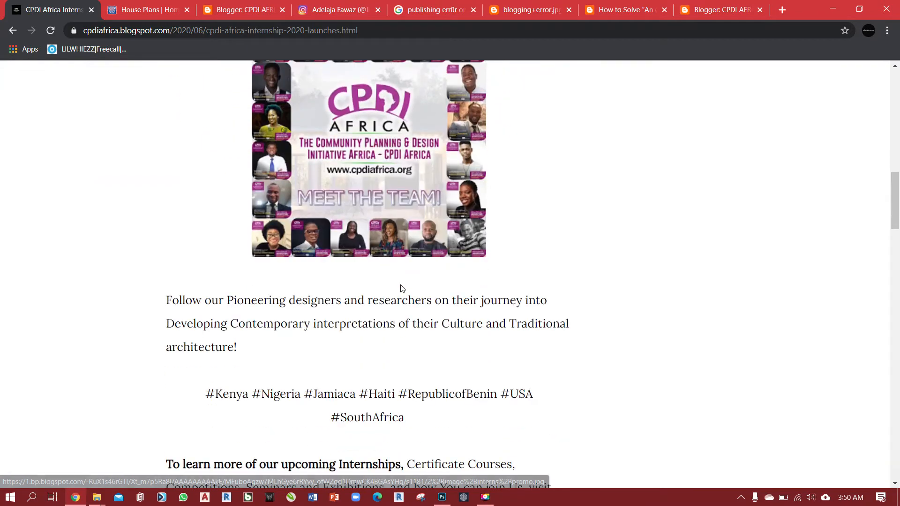
scroll(403, 290, "down", 1)
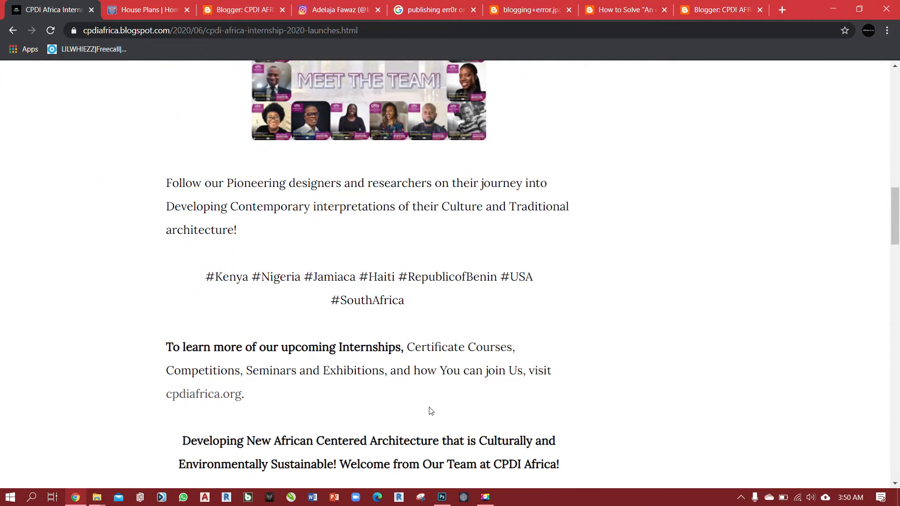
scroll(437, 431, "up", 3)
scroll(437, 432, "up", 8)
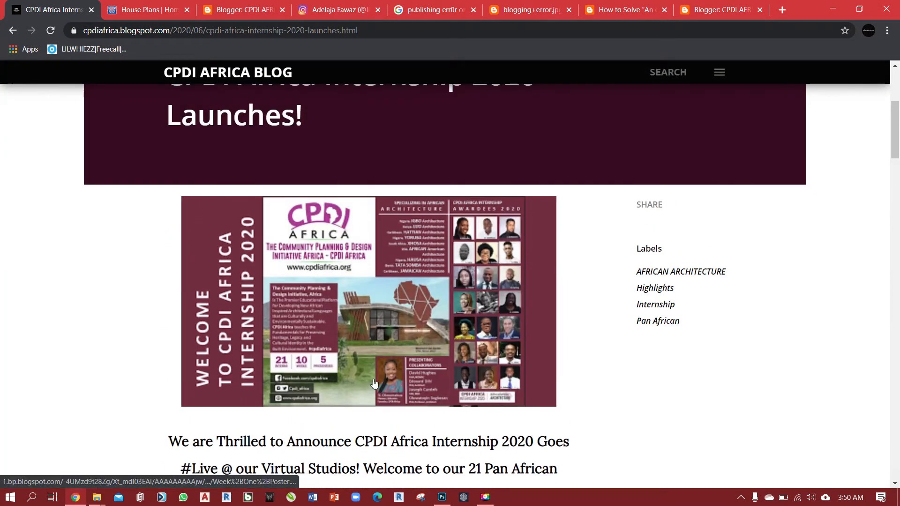
scroll(426, 420, "down", 2)
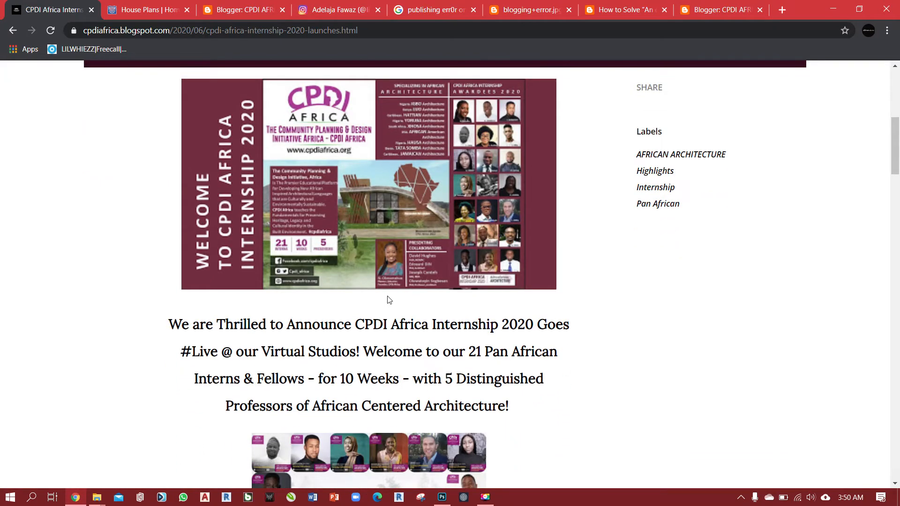
scroll(340, 298, "up", 3)
scroll(379, 351, "down", 2)
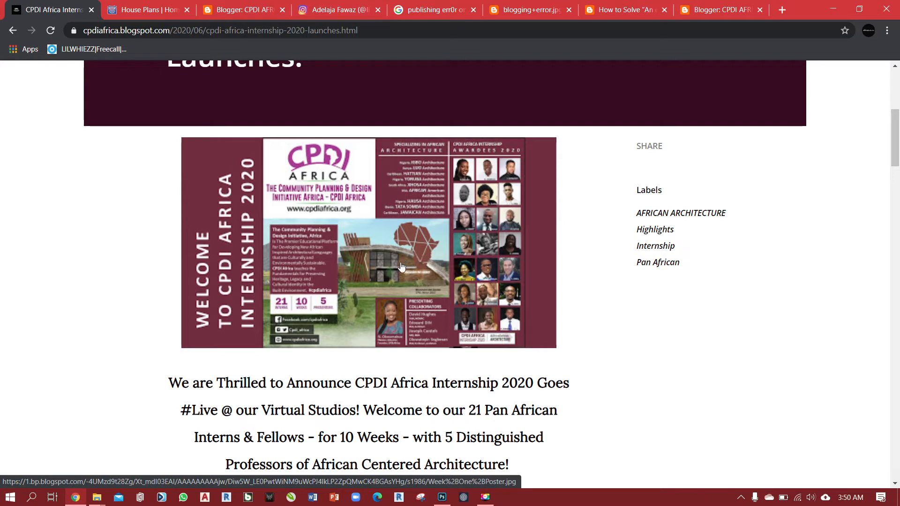
scroll(502, 298, "up", 1)
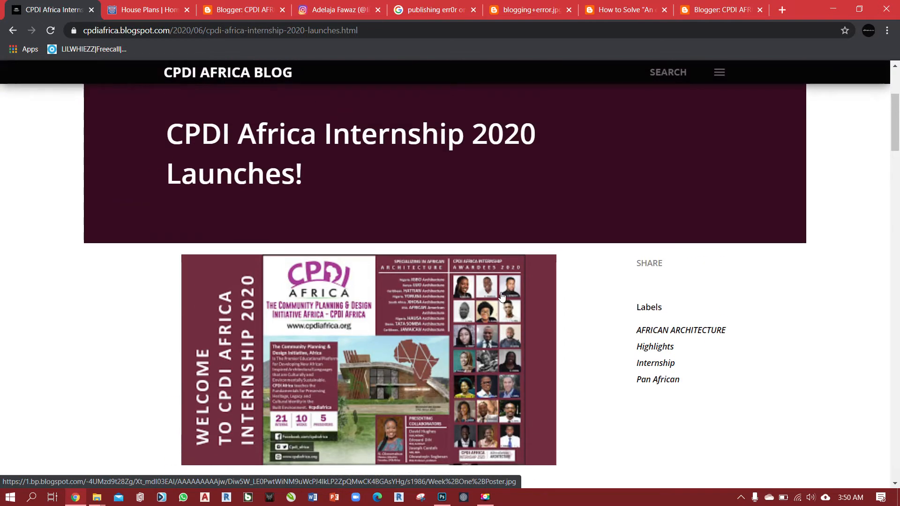
scroll(420, 323, "down", 3)
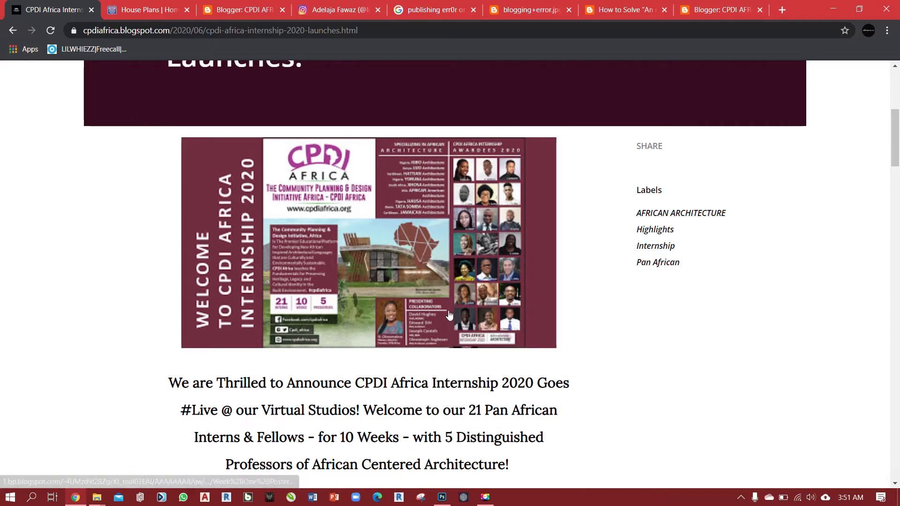
scroll(402, 270, "down", 1)
scroll(401, 268, "down", 4)
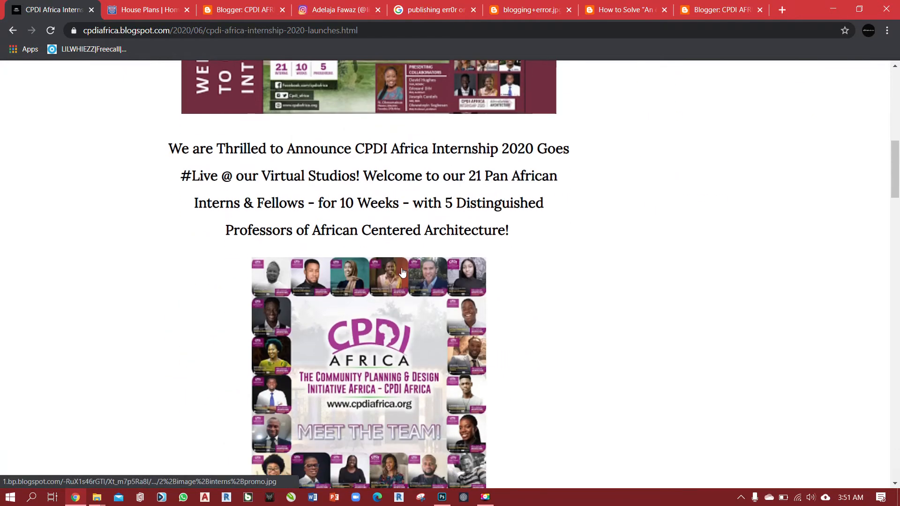
scroll(380, 174, "down", 10)
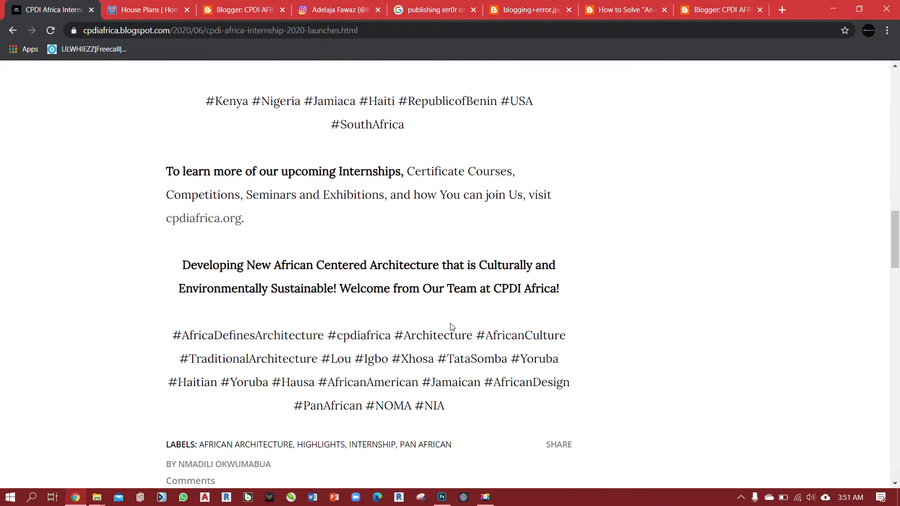
scroll(422, 315, "up", 12)
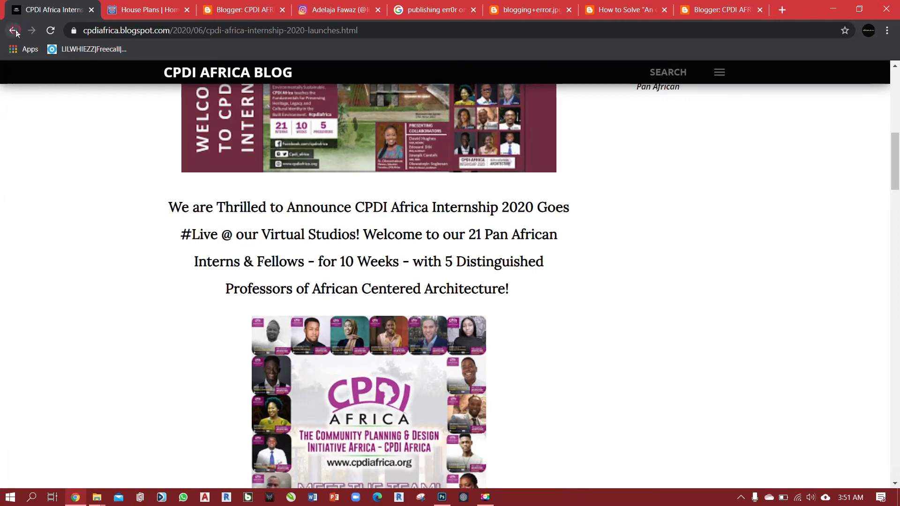
left_click(12, 30)
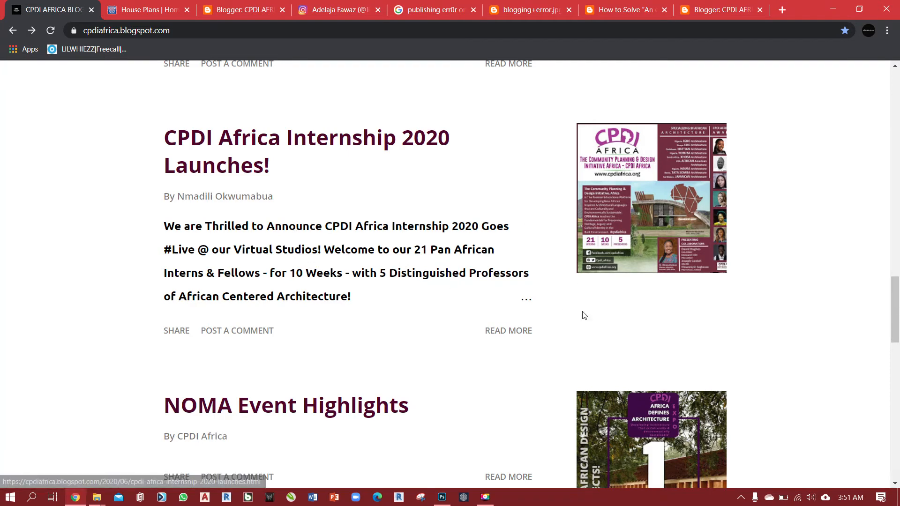
Return to the "Raise your hand!" draft in Blogger and add two blank lines after the first paragraph, ending "black but few!".
left_click(706, 13)
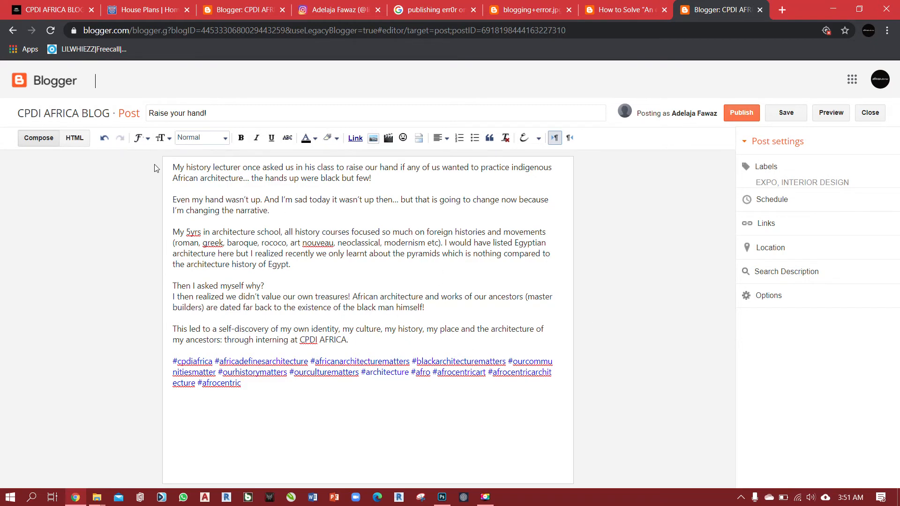
left_click(376, 180)
key("Return")
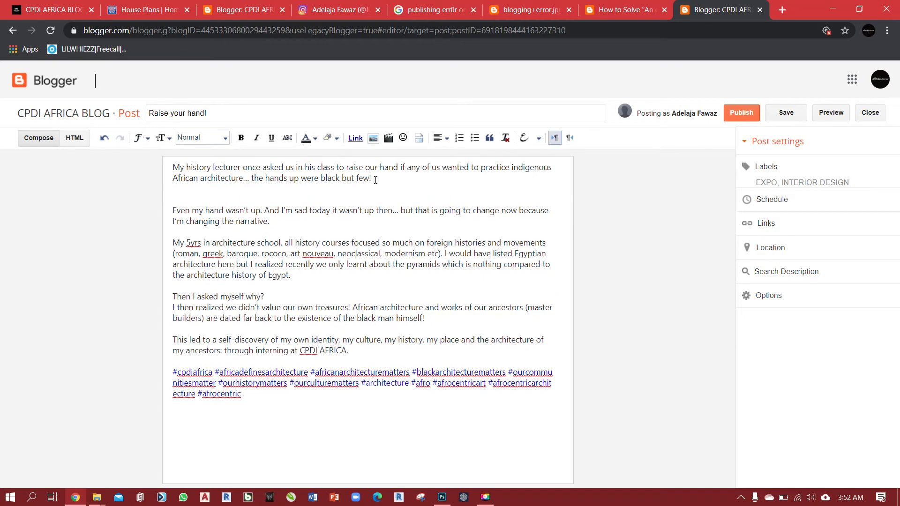
key("Return")
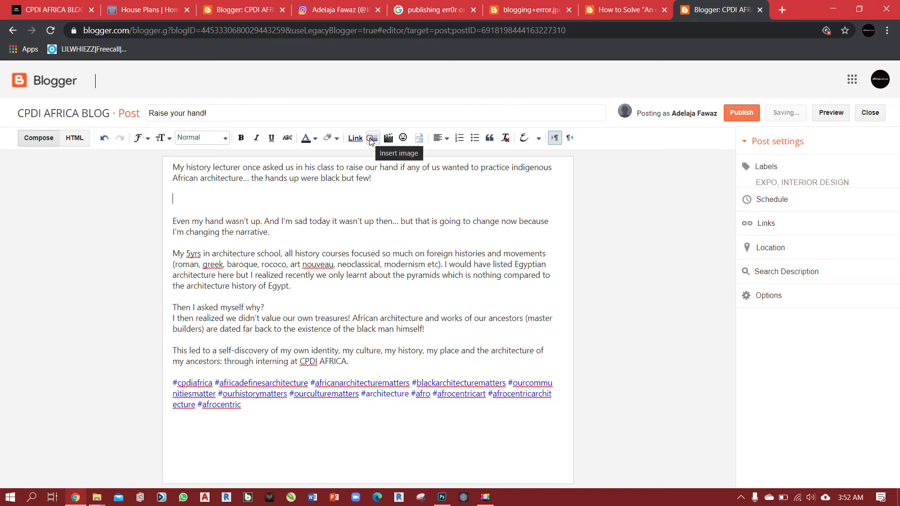
Upload the image "imagesfsdf" from the desktop's ijebu folder and insert it in the blank space below the first paragraph.
left_click(372, 139)
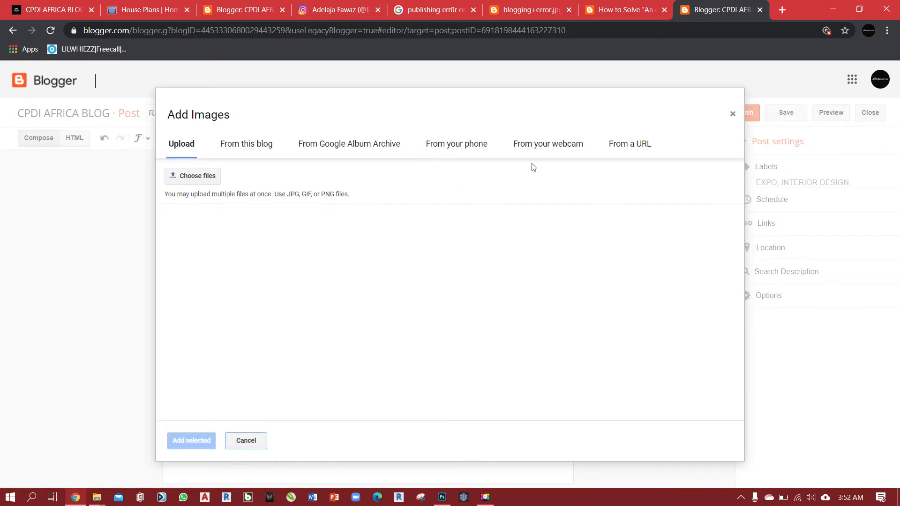
left_click(197, 178)
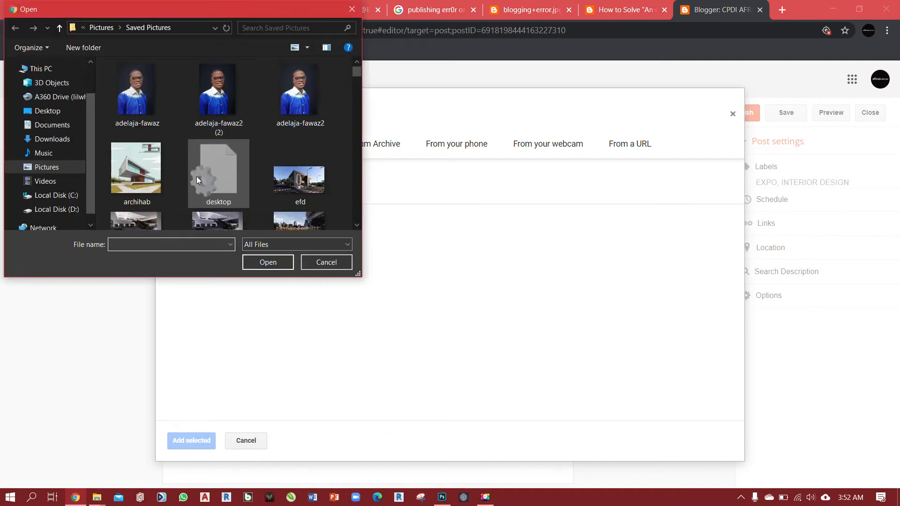
scroll(216, 116, "down", 1)
scroll(217, 117, "down", 5)
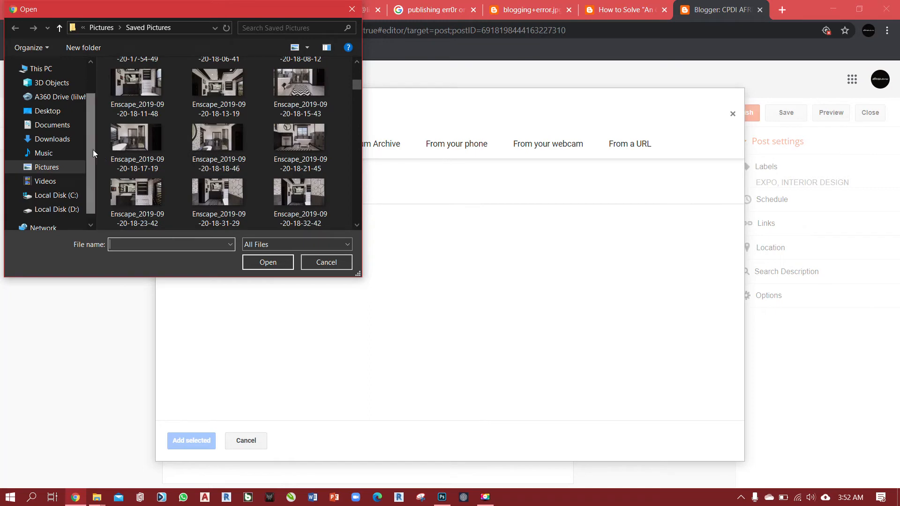
scroll(90, 121, "up", 1)
left_click(69, 156)
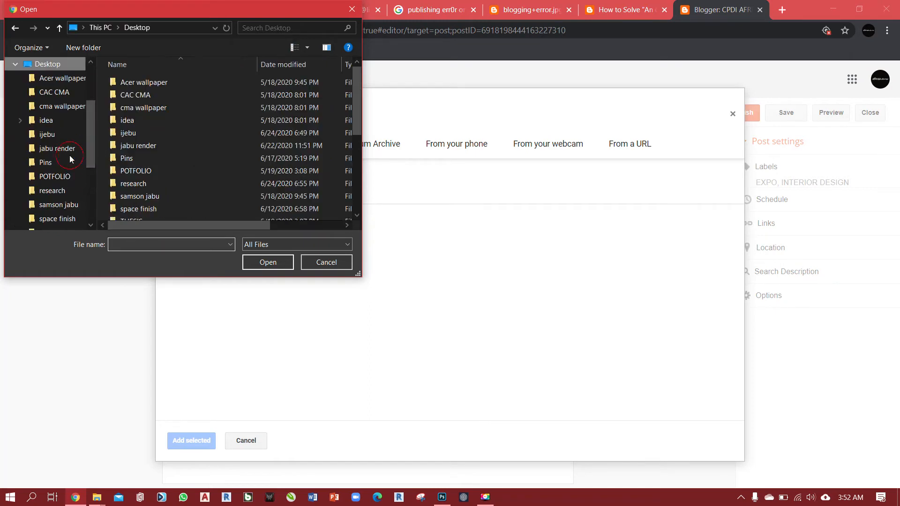
double_click(160, 133)
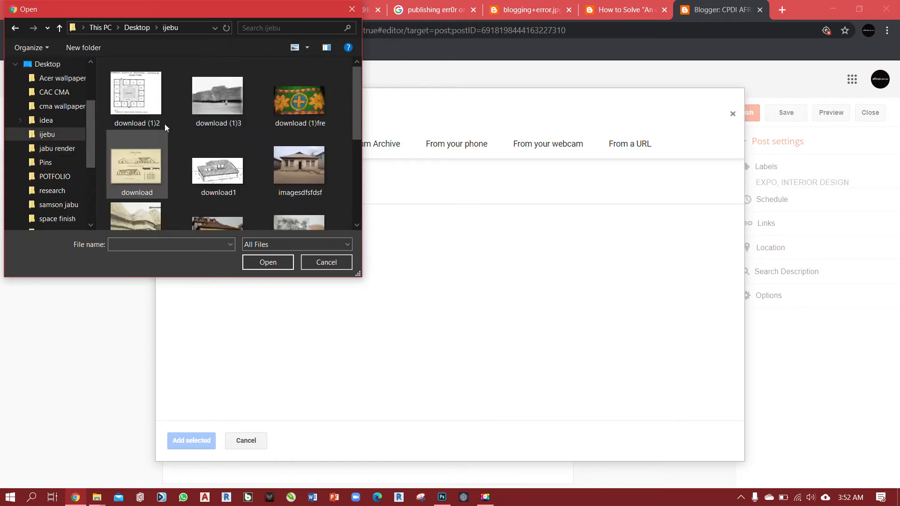
scroll(225, 96, "down", 1)
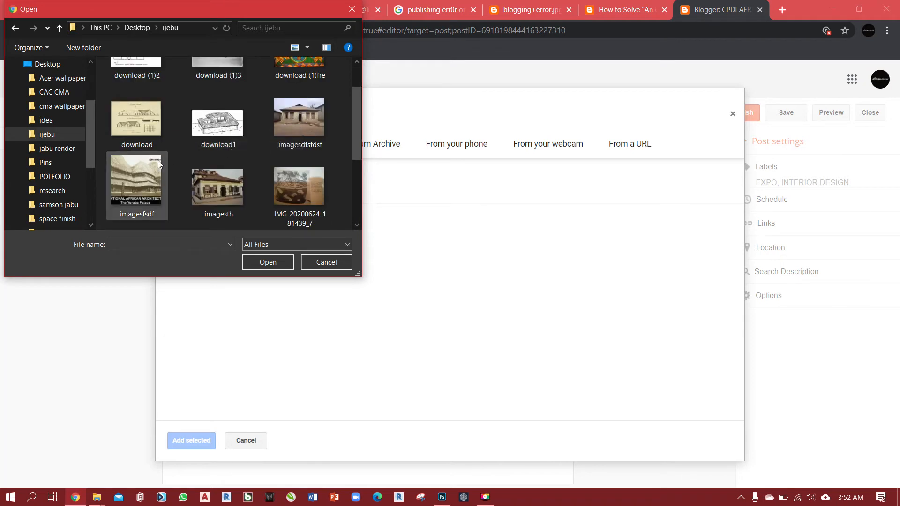
left_click(141, 175)
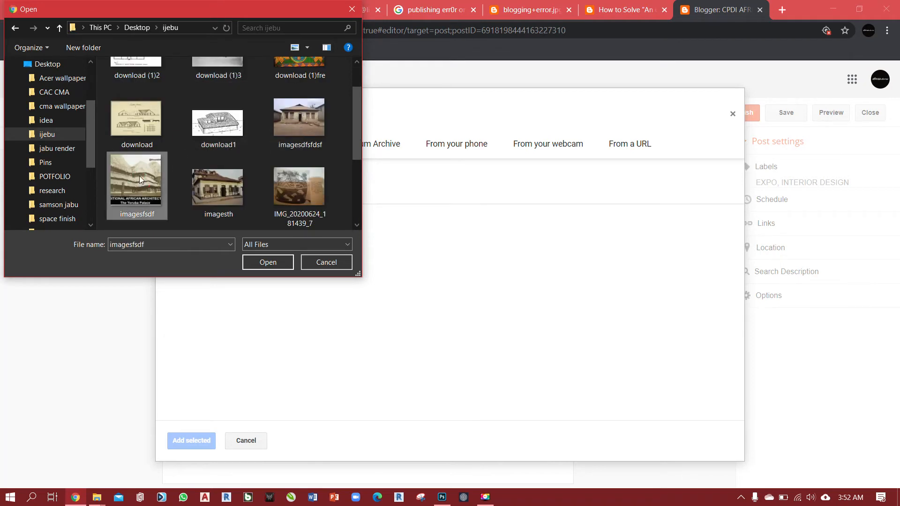
left_click(274, 261)
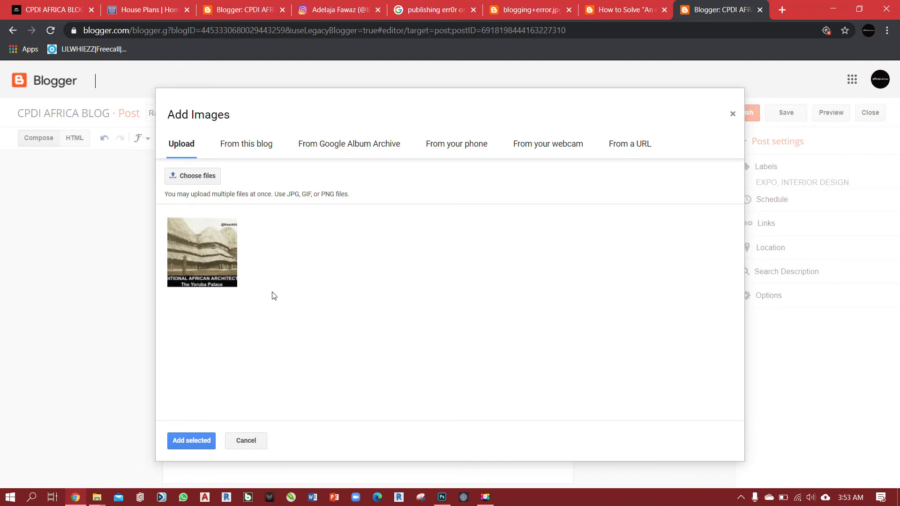
left_click(201, 249)
left_click(188, 443)
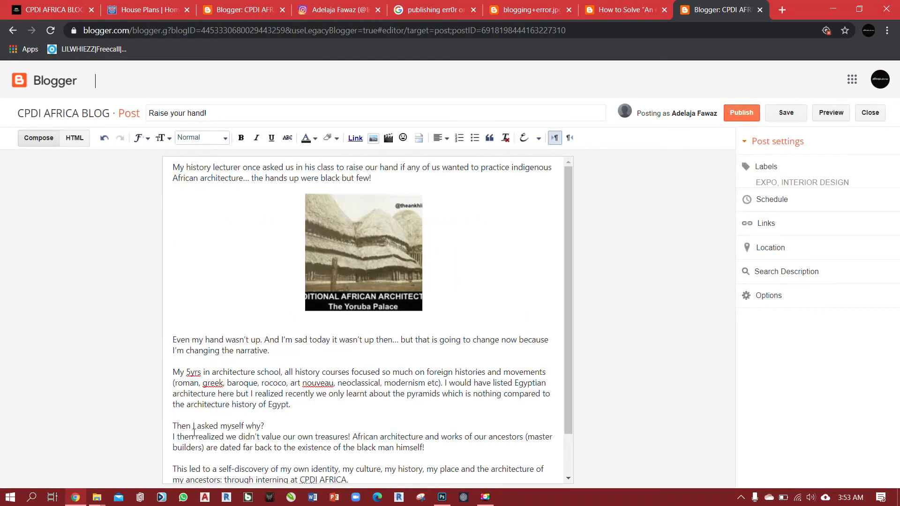
Try the Small, Medium, Large and X-Large sizes on the Yoruba Palace image, and return it to Original size.
left_click(358, 263)
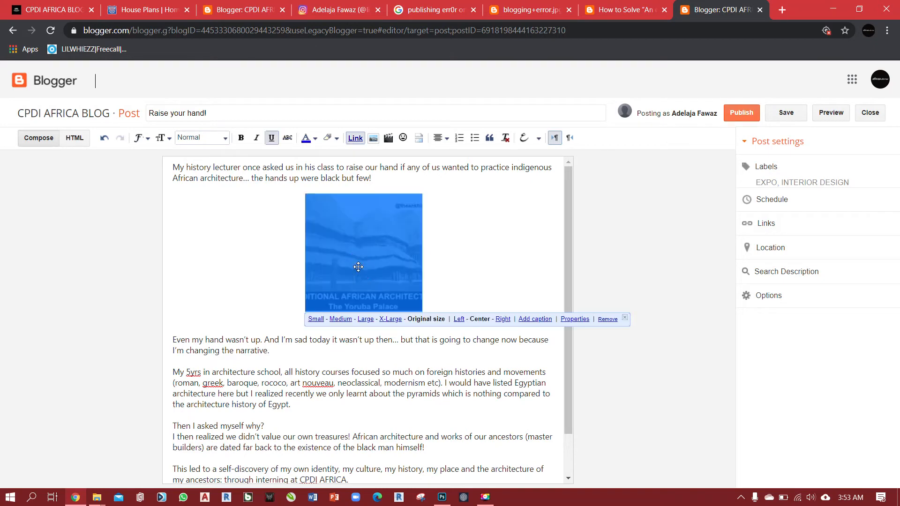
left_click(458, 259)
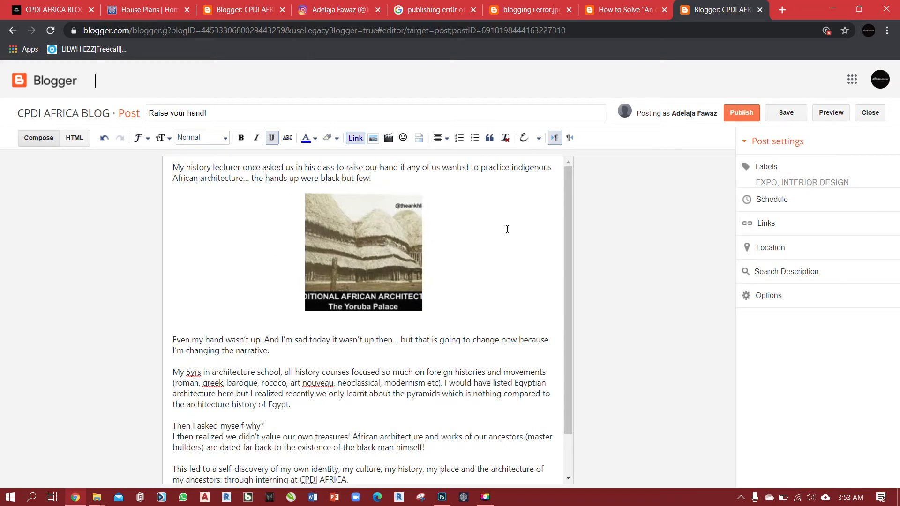
left_click(358, 239)
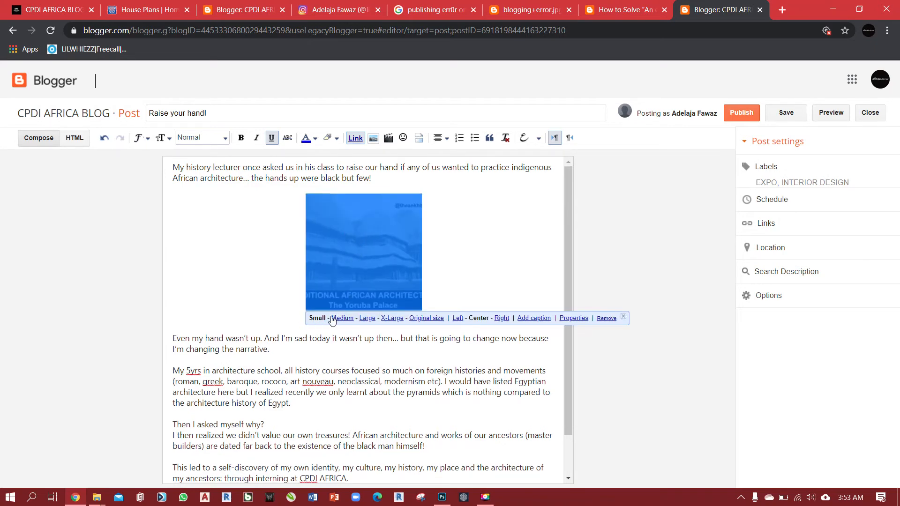
left_click(335, 319)
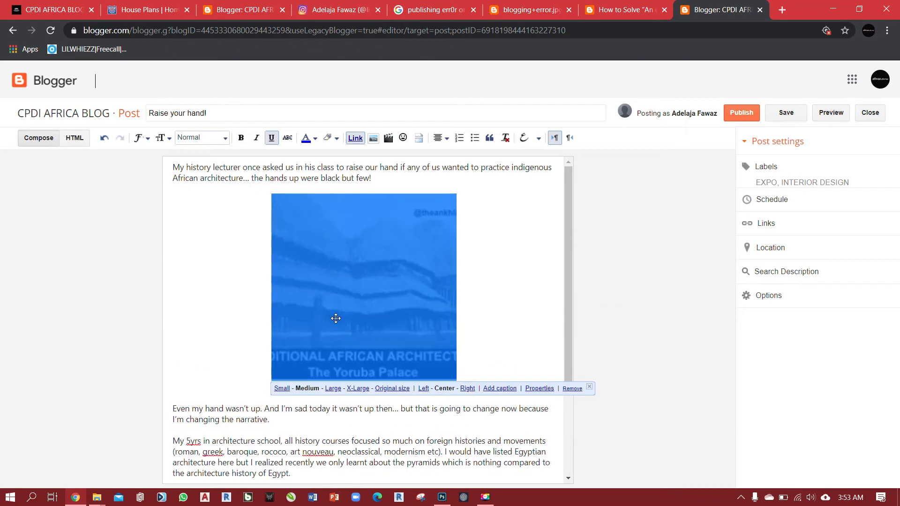
left_click(333, 389)
left_click(335, 435)
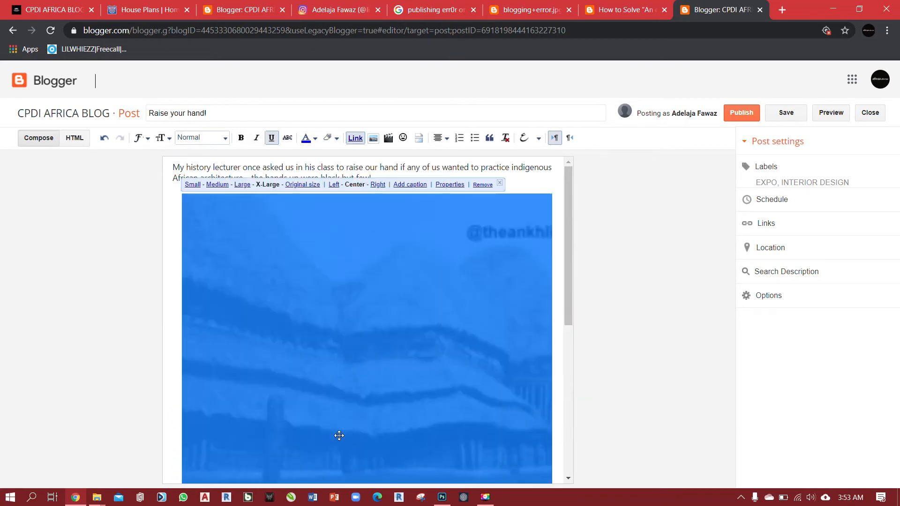
scroll(373, 303, "down", 3)
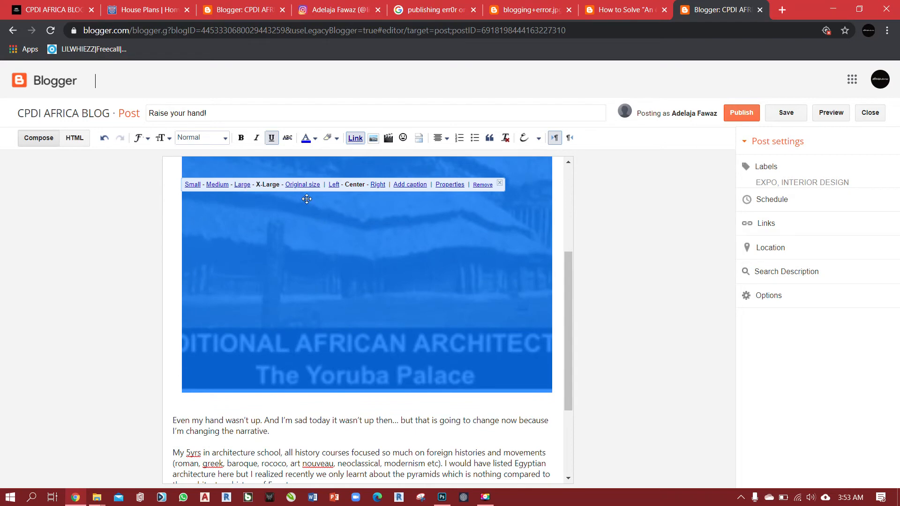
left_click(307, 185)
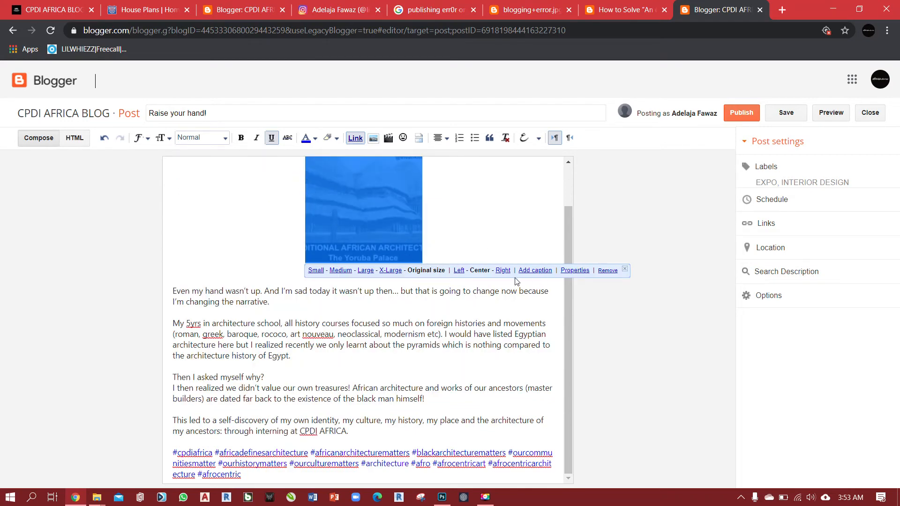
Try the image's own Left and Right placement options beside the text, and set its placement back to Center.
left_click(458, 270)
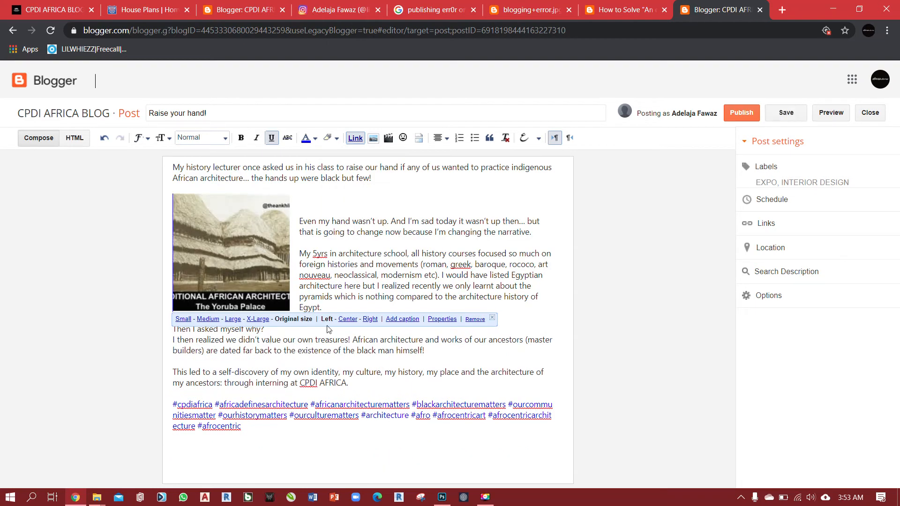
left_click(370, 320)
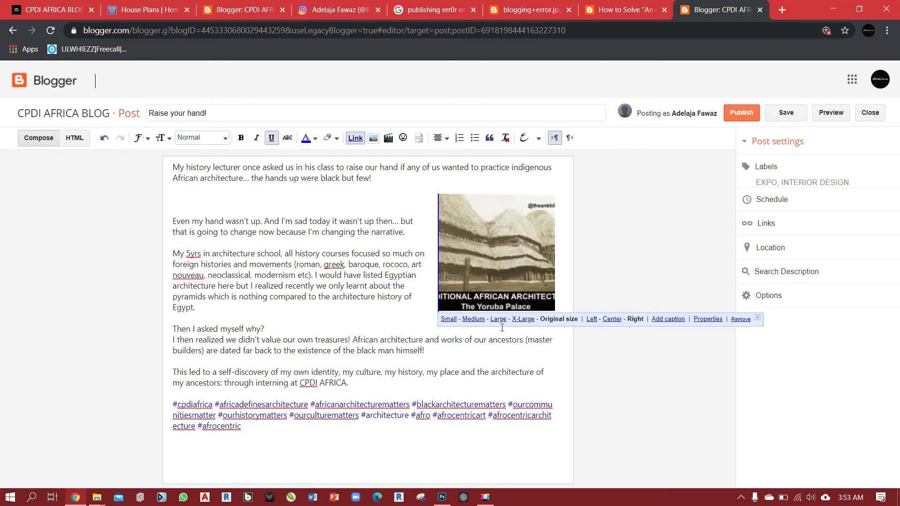
left_click(611, 320)
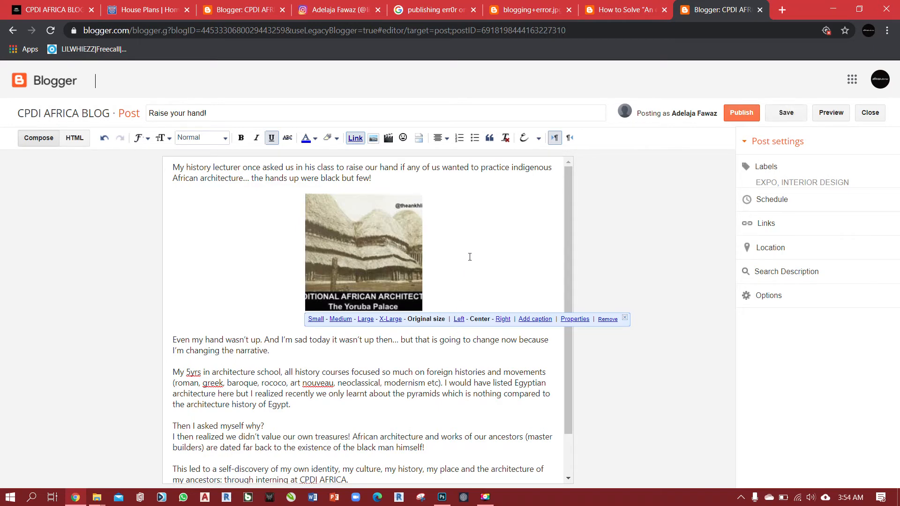
Try left, right and justified text alignment on the line holding the Yoruba Palace image, and return it to centred alignment.
left_click(390, 264)
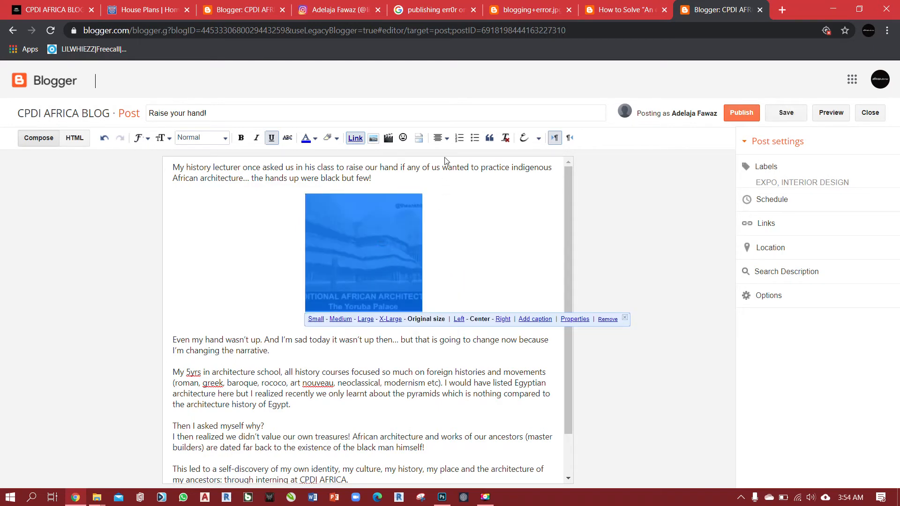
left_click(446, 141)
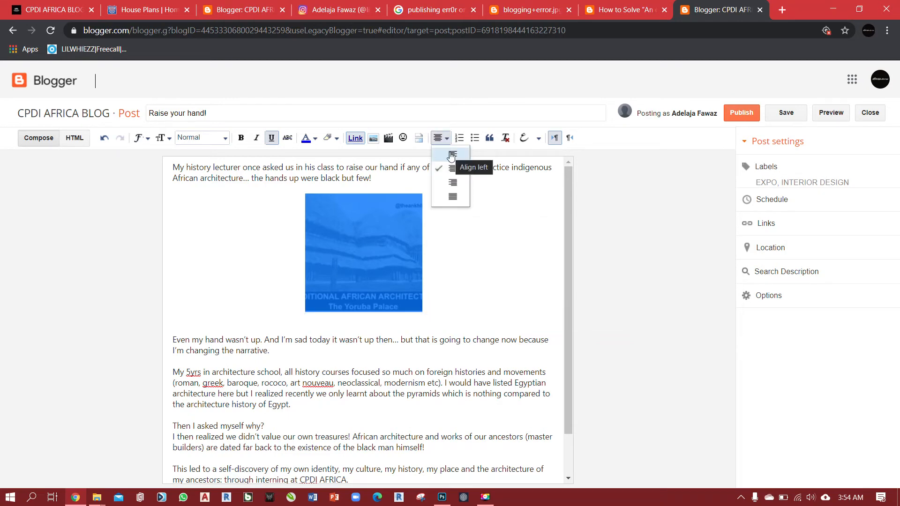
left_click(451, 155)
left_click(446, 140)
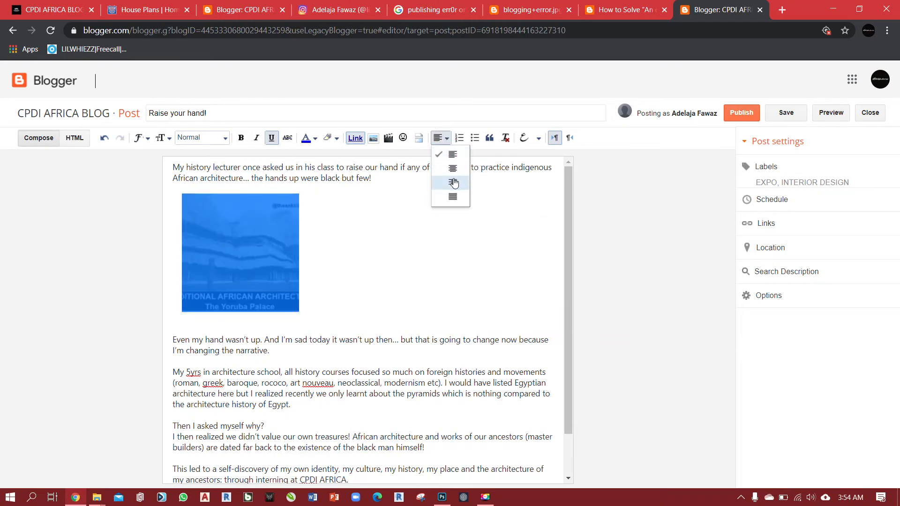
left_click(453, 183)
left_click(447, 139)
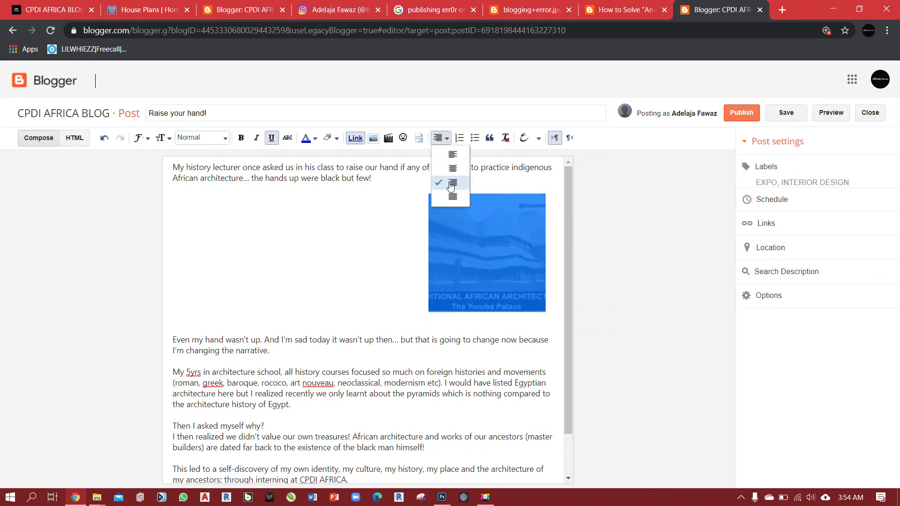
left_click(450, 194)
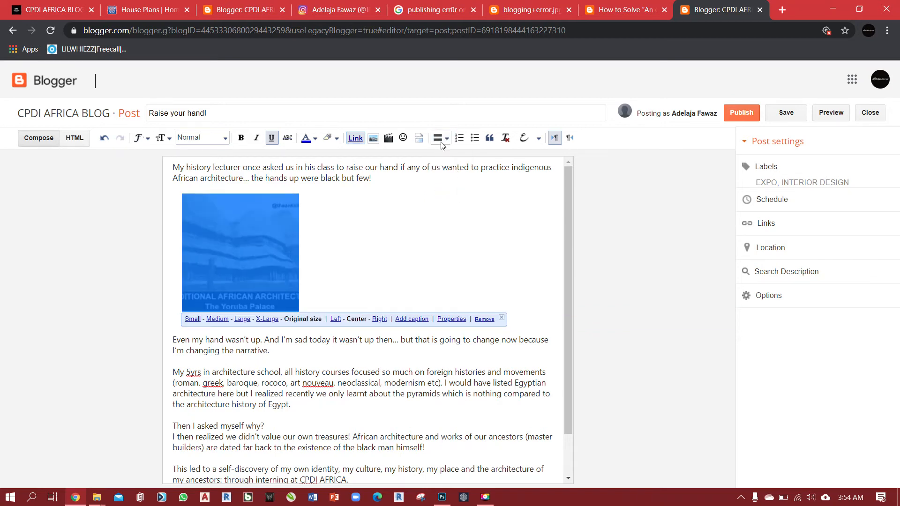
left_click(441, 137)
left_click(449, 166)
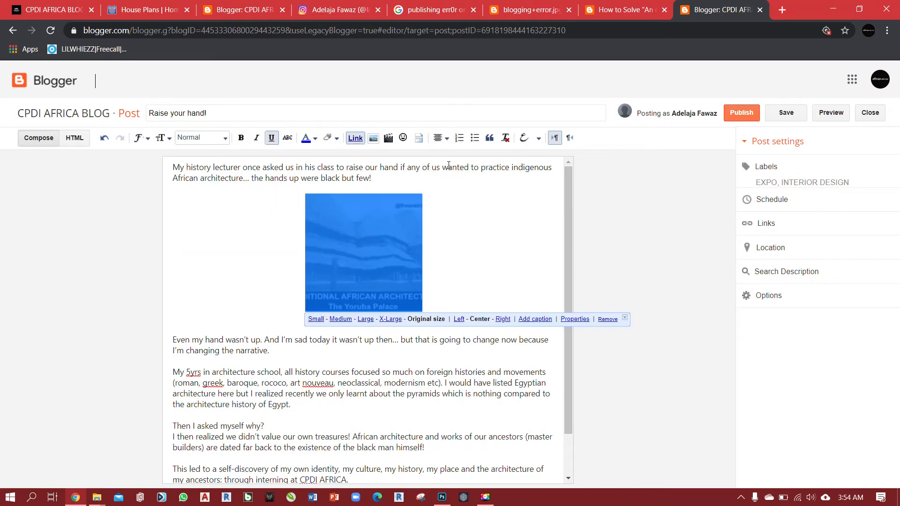
left_click(473, 273)
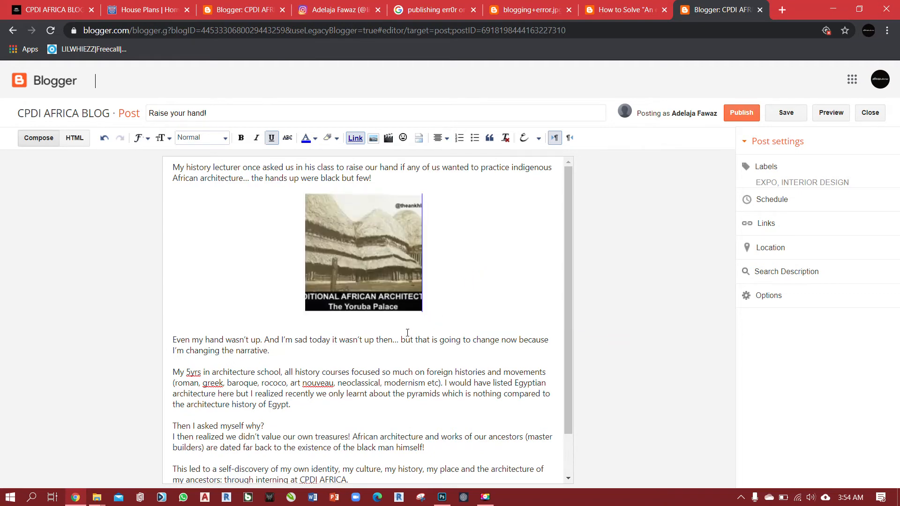
Remove the existing link from the Yoruba Palace image and keep the image selected.
left_click(371, 251)
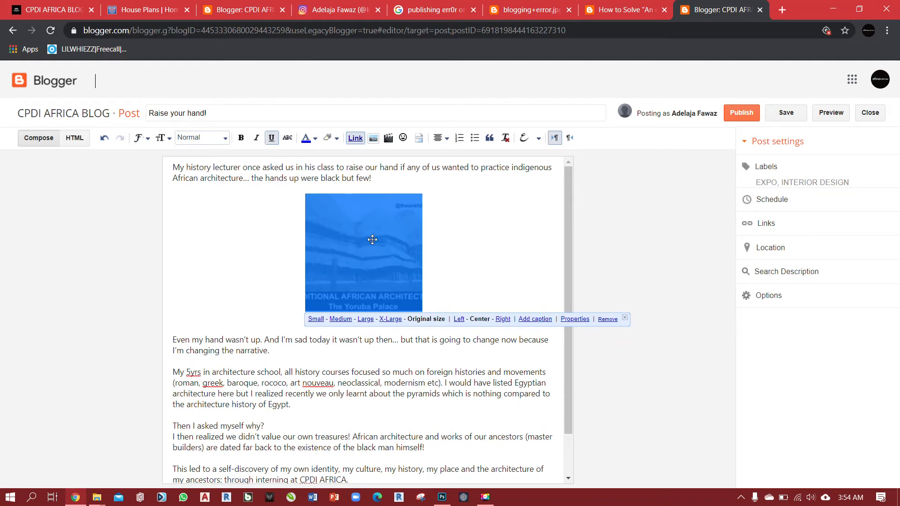
left_click(355, 138)
left_click_drag(375, 226, 377, 229)
Try entering the placeholder web address "jhmjjujm" as the image's link, and cancel the link edit.
left_click(355, 138)
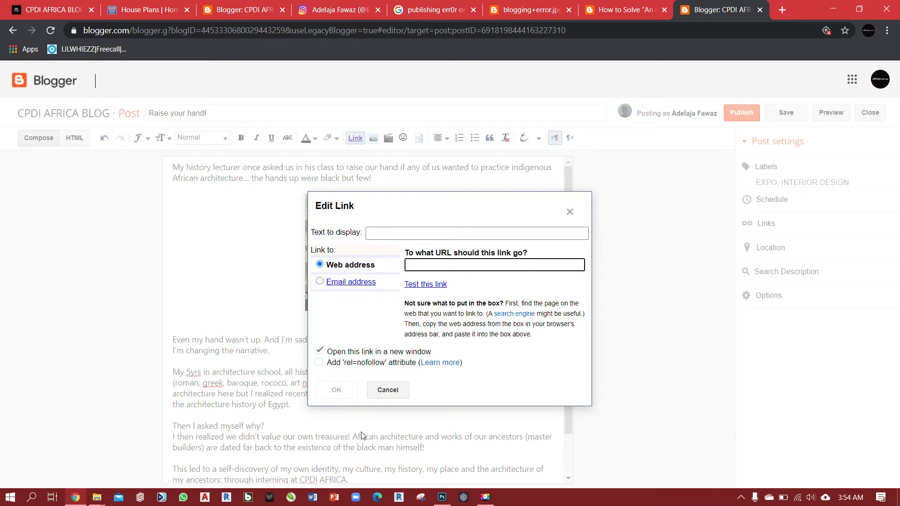
type("jhmjjujm")
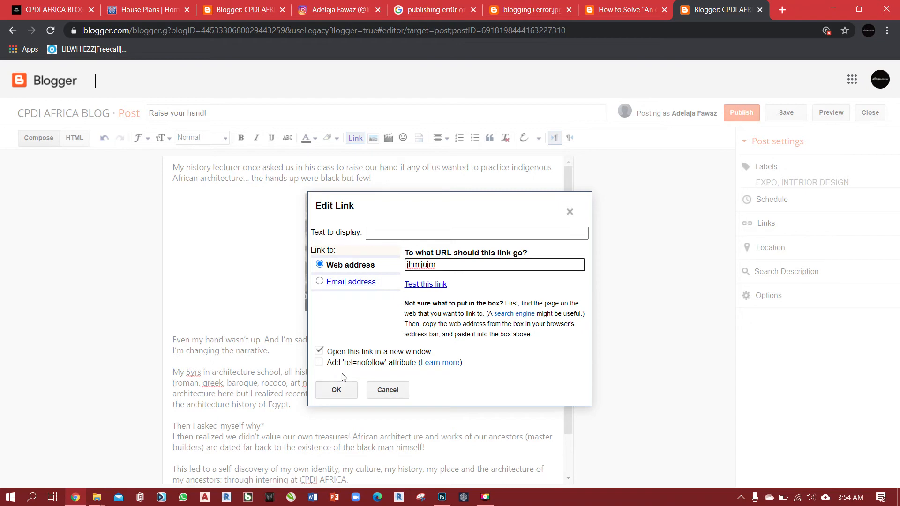
key("BackSpace")
key("BackSpace")
key("BackSpace")
key("BackSpace")
key("BackSpace")
key("BackSpace")
key("BackSpace")
key("BackSpace")
left_click(394, 393)
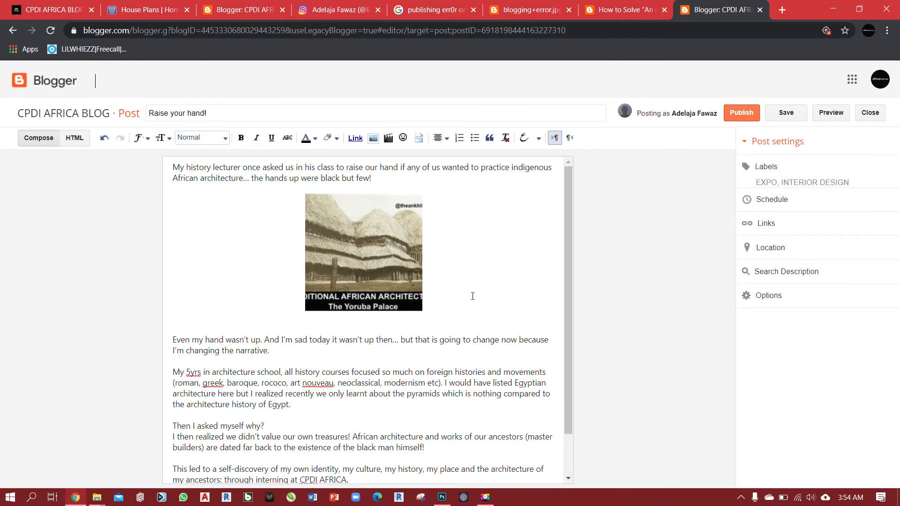
Start adding images on the blank line below the "Even my hand wasn't up" paragraph and upload "download (1)3" from the ijebu folder.
scroll(390, 296, "down", 1)
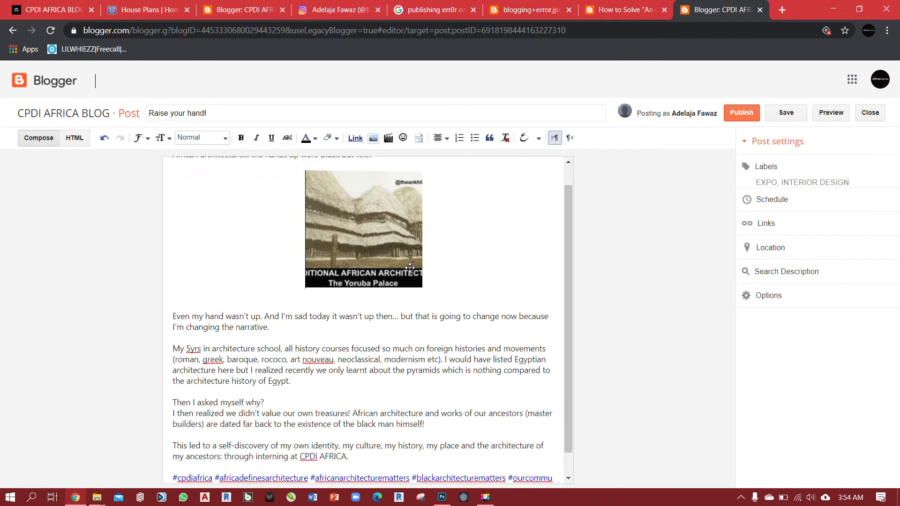
left_click(325, 316)
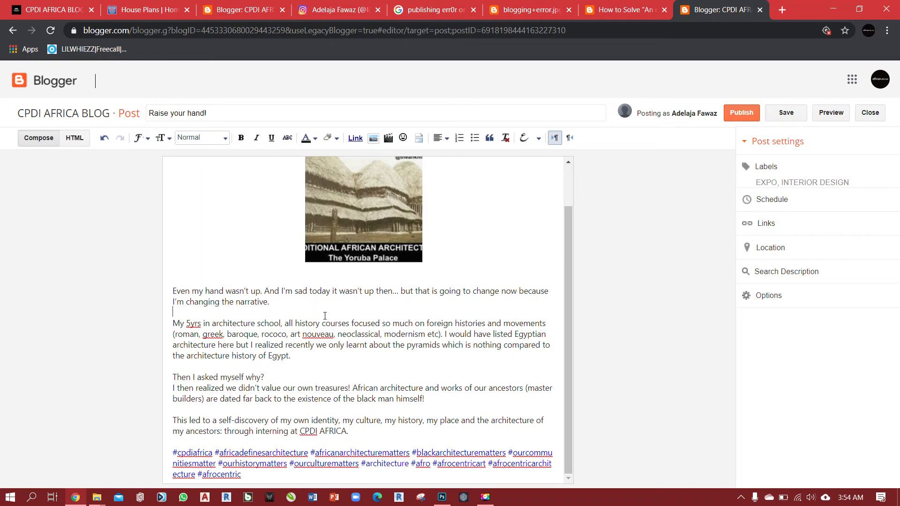
left_click(376, 140)
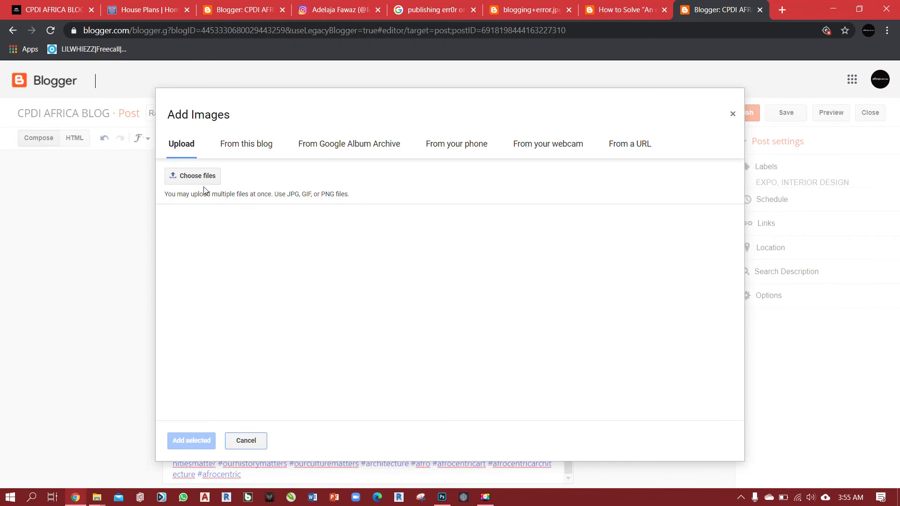
left_click(200, 177)
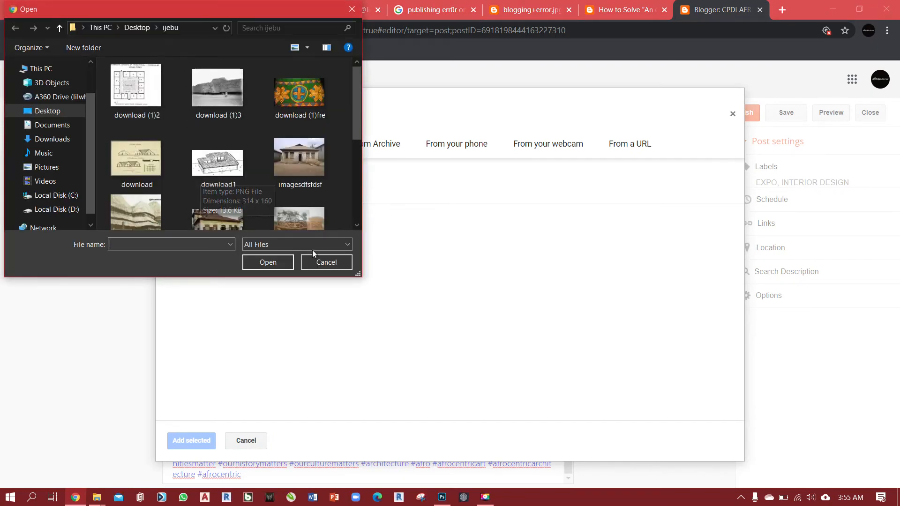
left_click(319, 262)
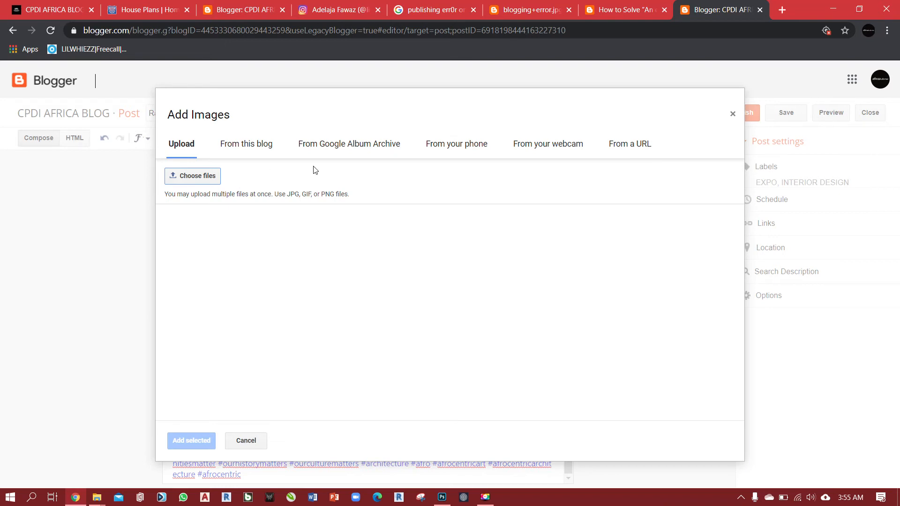
left_click(202, 180)
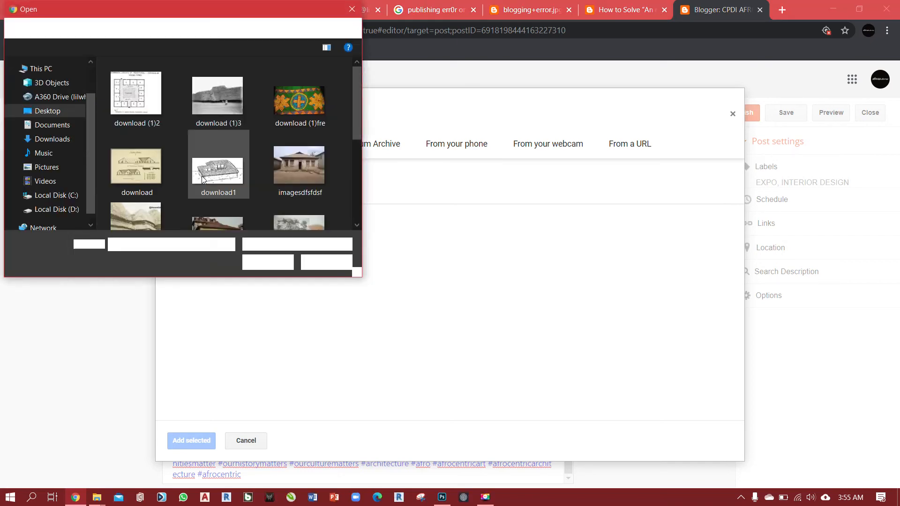
left_click(229, 99)
left_click(268, 263)
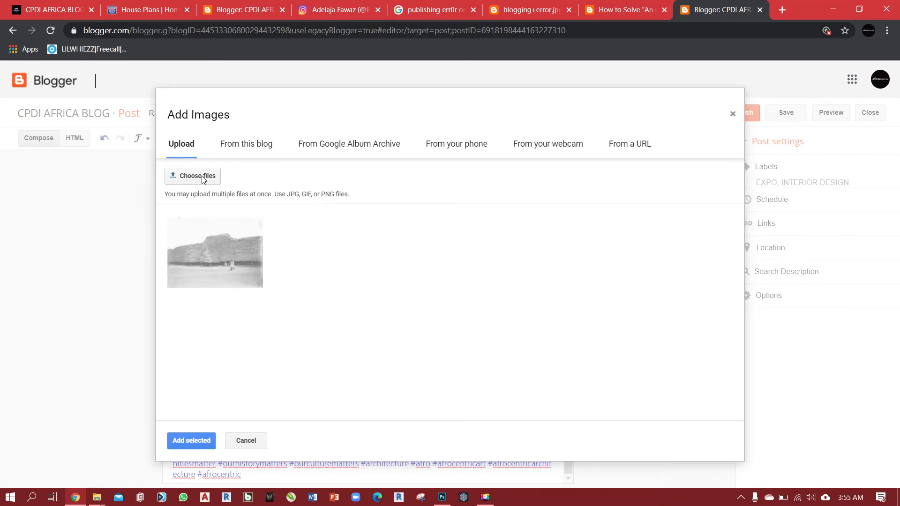
Upload two more images from the ijebu folder, "imagesdfsfdsf" and "download".
left_click(202, 177)
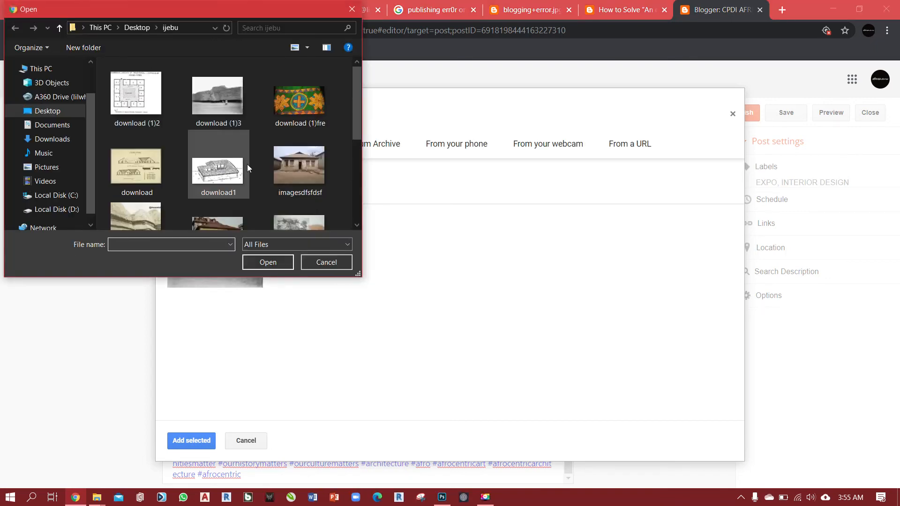
left_click(288, 167)
left_click(268, 262)
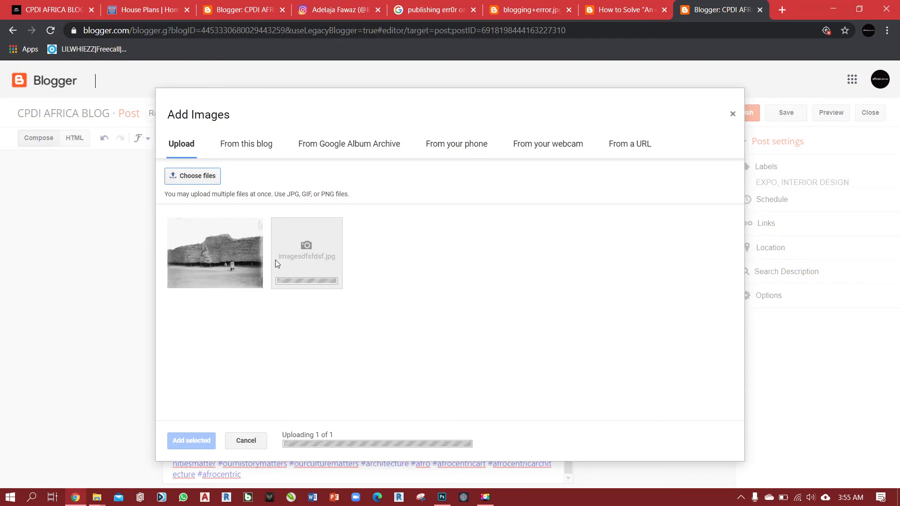
left_click(195, 177)
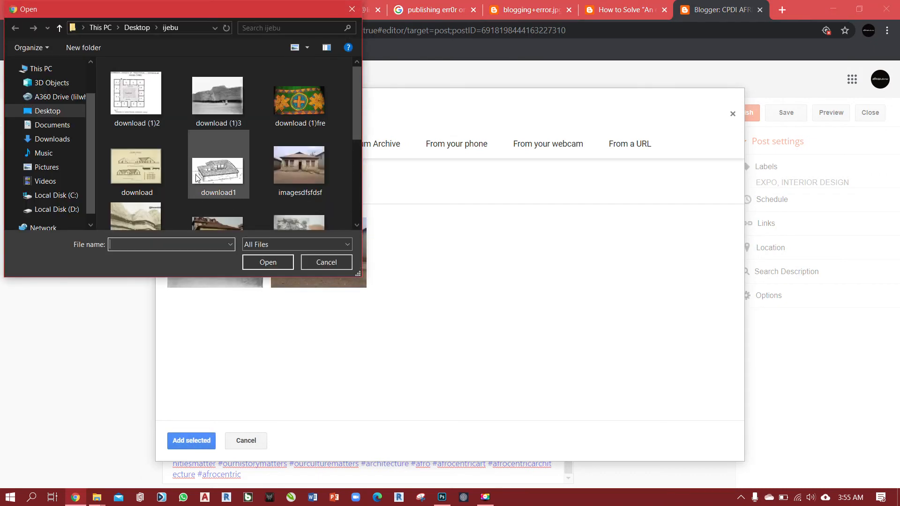
left_click(135, 173)
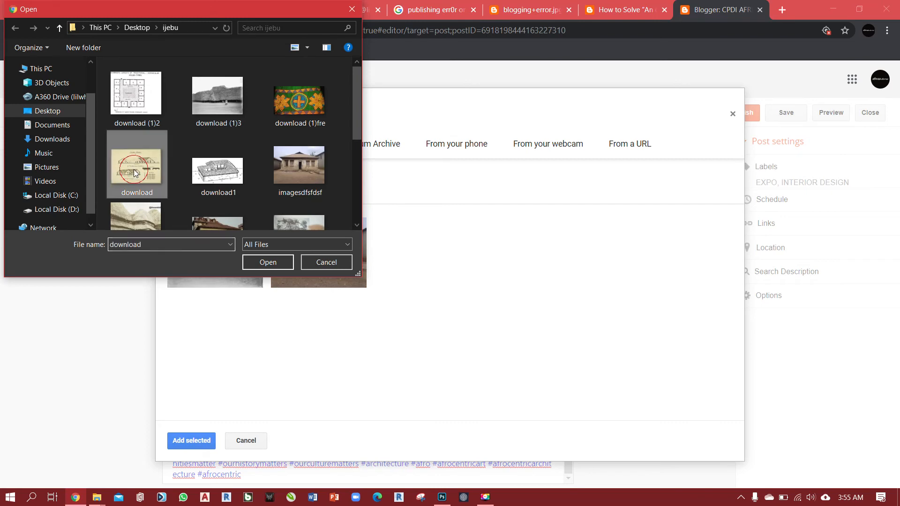
left_click(271, 258)
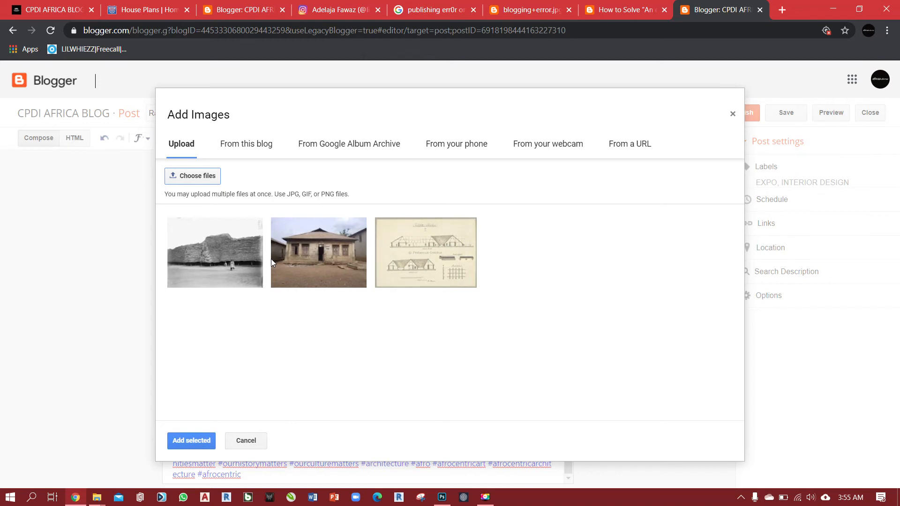
Select all three uploaded images and insert them into the post.
left_click(227, 266)
left_click(300, 266)
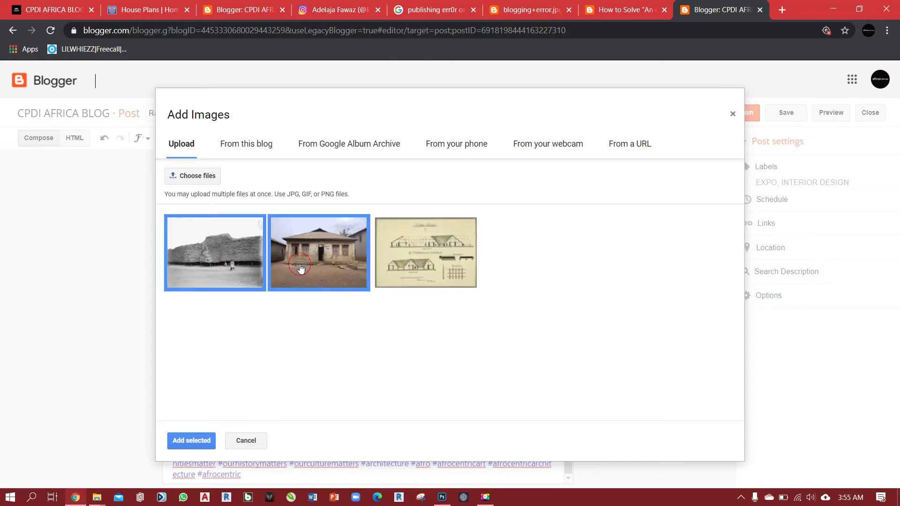
left_click(410, 259)
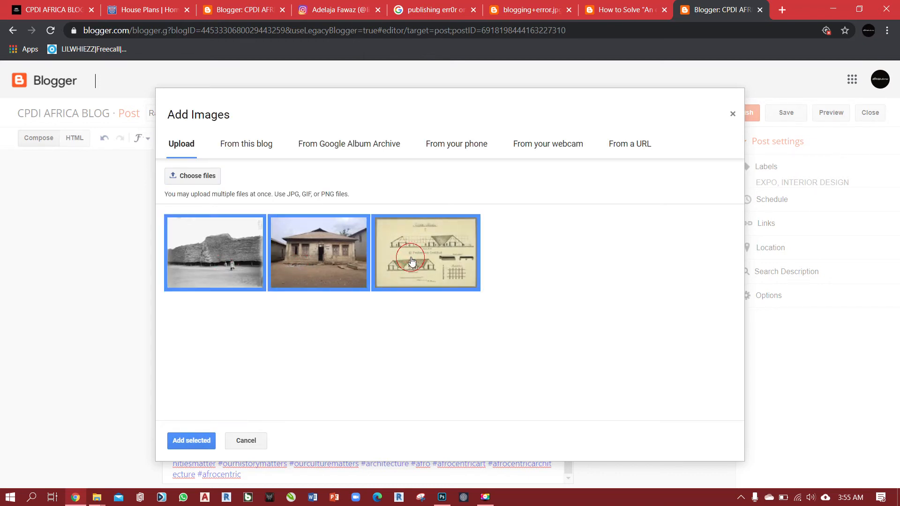
left_click(196, 443)
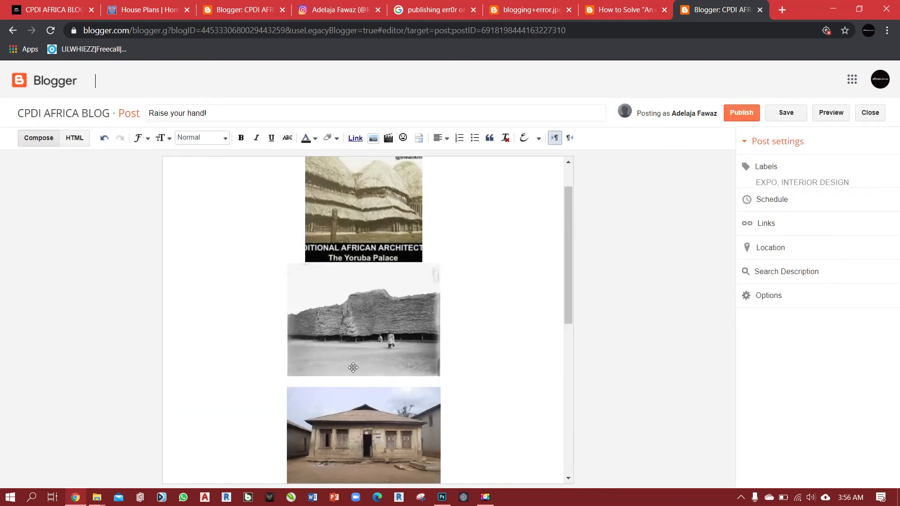
Review the order and placement of the three inserted images in the post body.
scroll(353, 367, "down", 5)
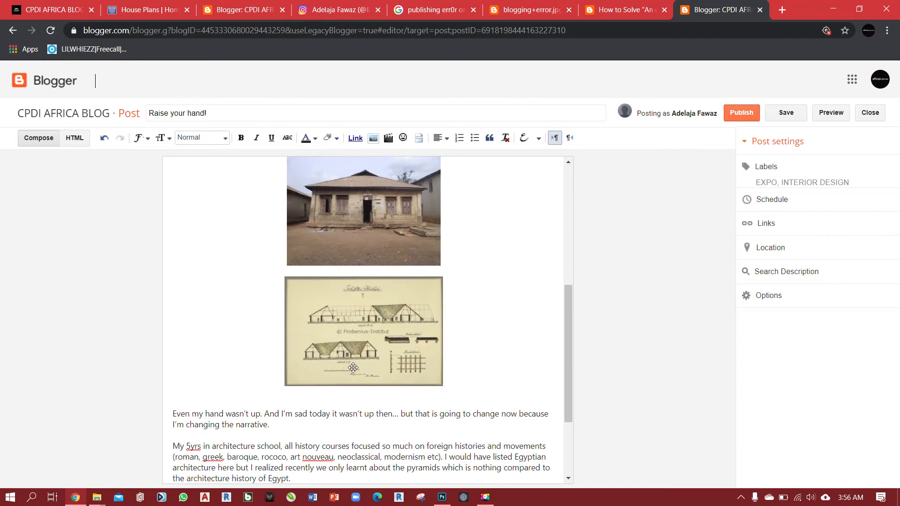
scroll(366, 407, "up", 6)
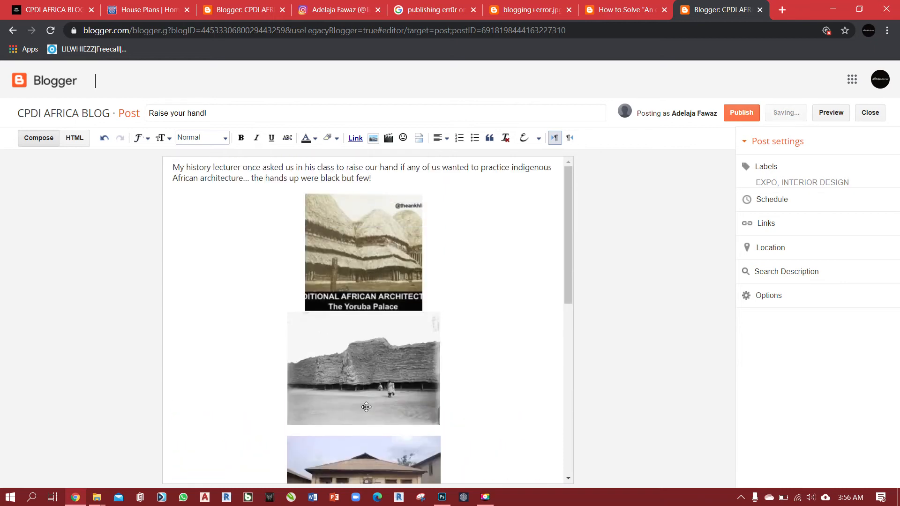
scroll(377, 410, "down", 4)
scroll(376, 411, "up", 3)
scroll(408, 380, "down", 4)
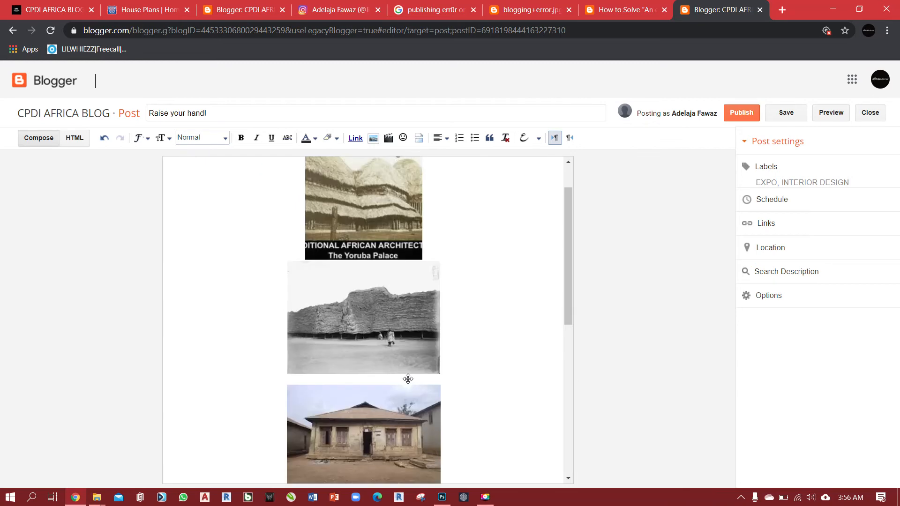
scroll(408, 398, "down", 5)
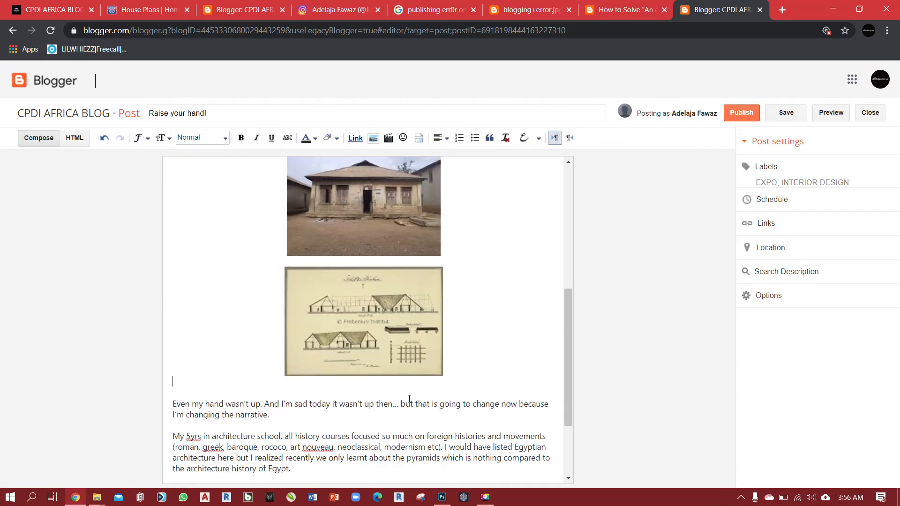
scroll(334, 372, "up", 10)
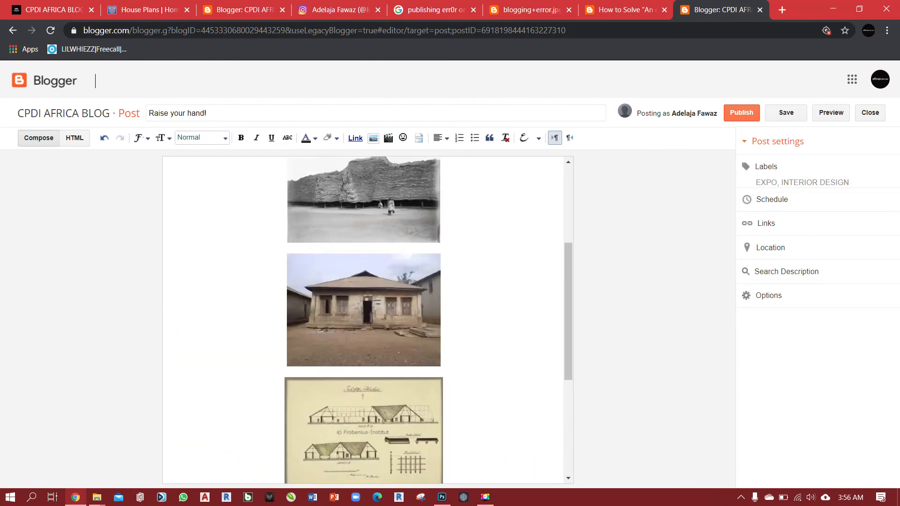
Cut the two paragraphs from "Even my hand wasn't up" to "history of Egypt." and remove the blank lines left under the drawing.
scroll(371, 364, "down", 7)
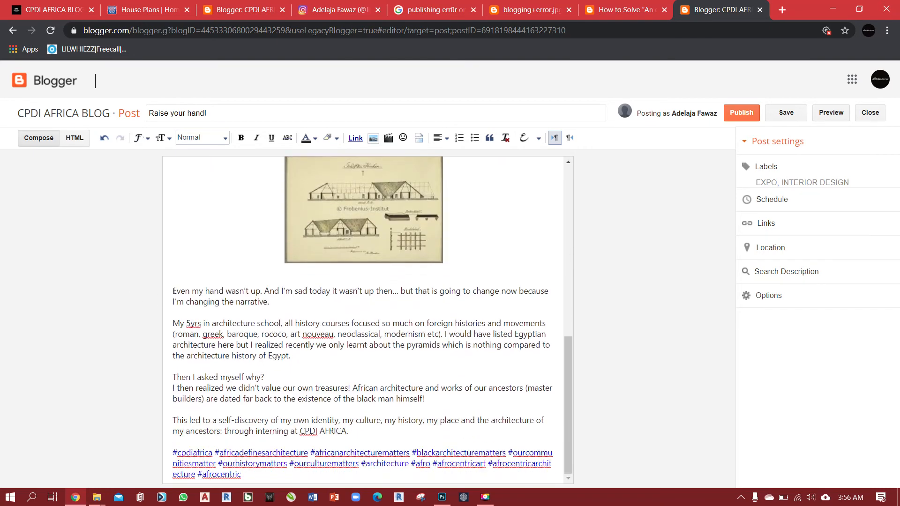
left_click_drag(174, 290, 301, 357)
key("ctrl+c")
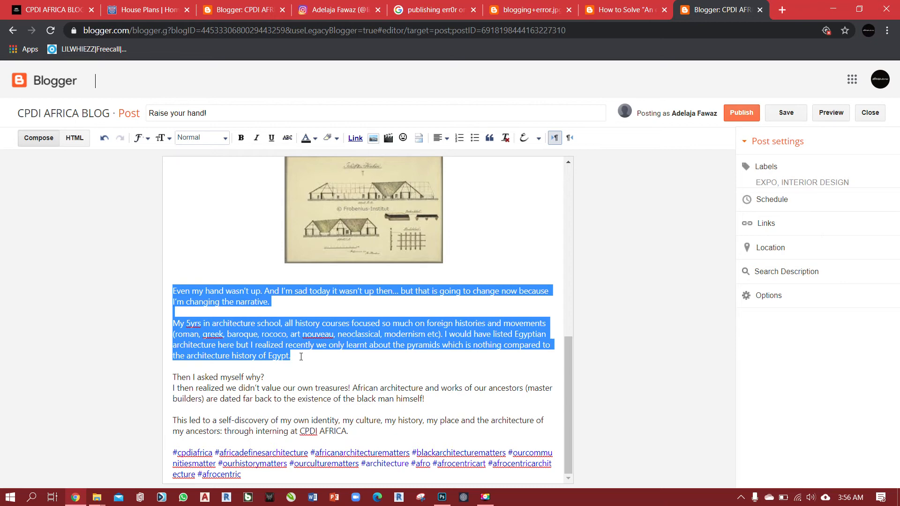
key("BackSpace")
key("BackSpace")
key("BackSpace")
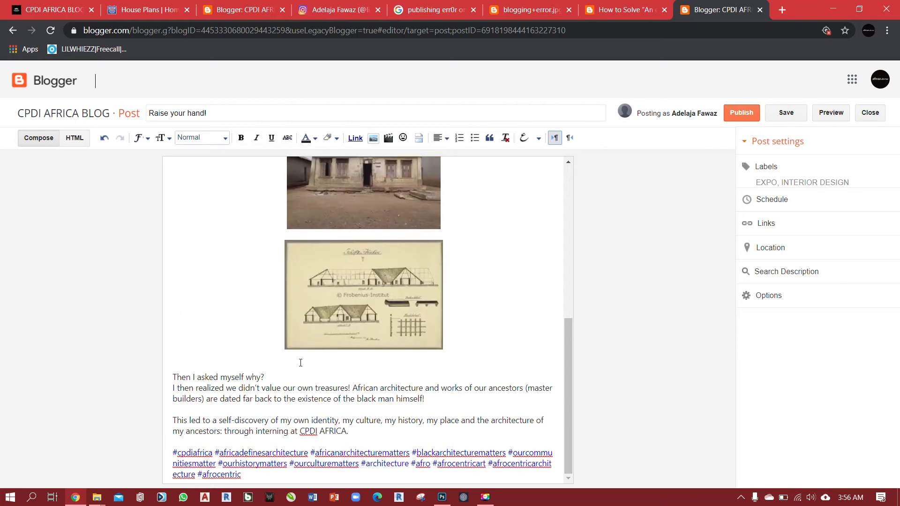
key("BackSpace")
left_click(362, 341)
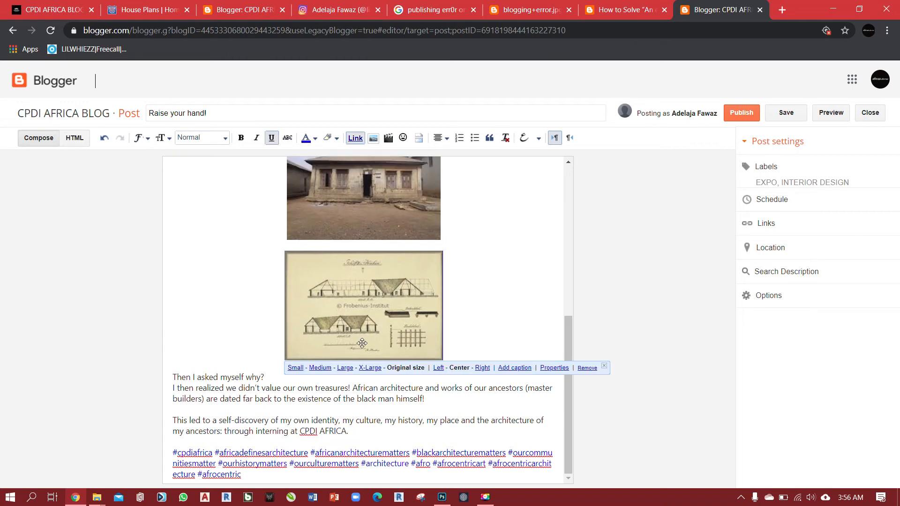
Paste the two cut paragraphs between the Yoruba Palace image and the black-and-white photo, with a line break before and after.
scroll(362, 341, "up", 3)
scroll(422, 263, "up", 3)
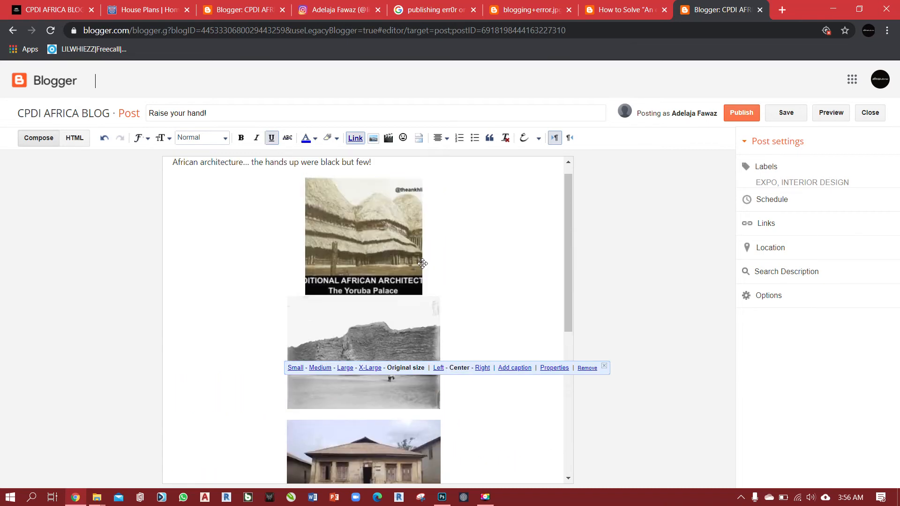
left_click(437, 287)
key("Return")
key("Return")
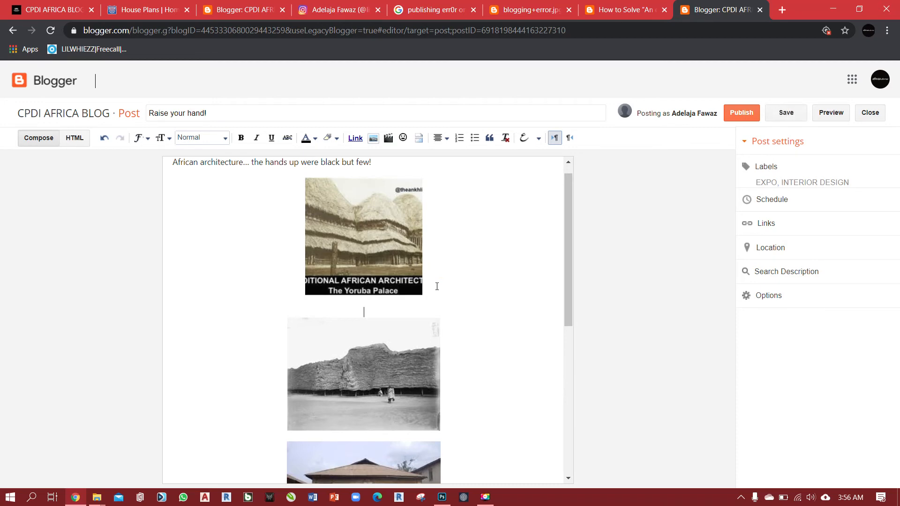
key("ctrl+v")
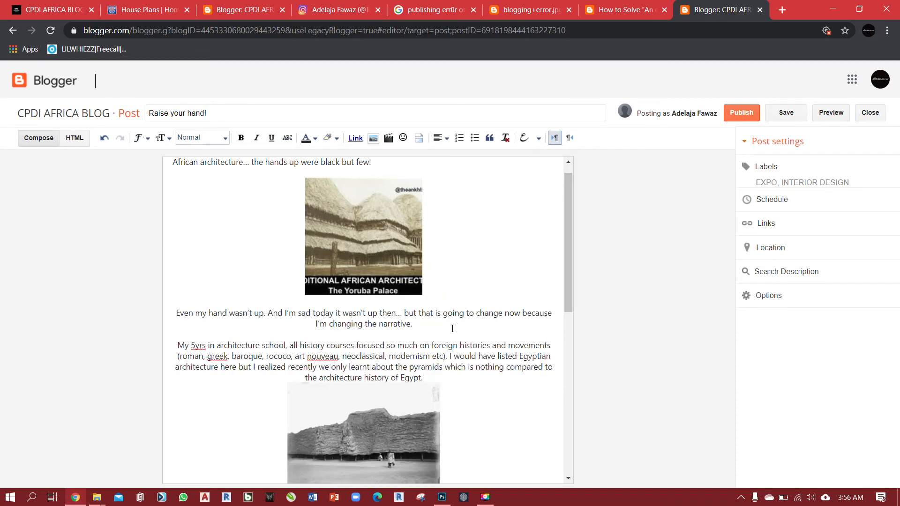
type(".")
key("Return")
Check the arrangement of images and paragraphs through the whole post.
scroll(451, 303, "down", 9)
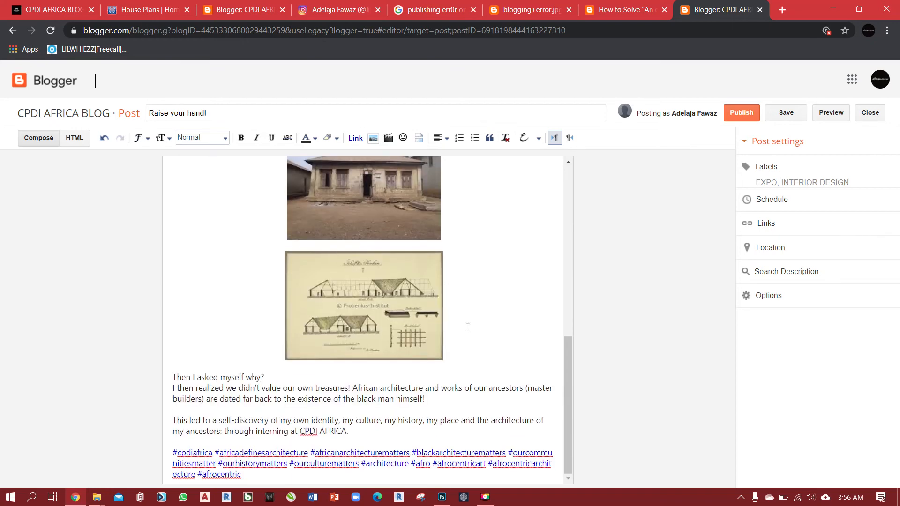
scroll(466, 322, "up", 10)
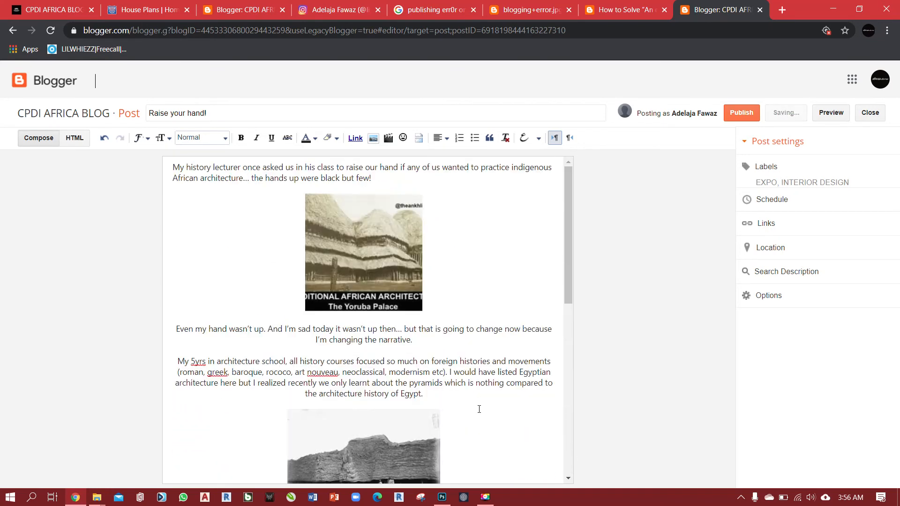
scroll(487, 366, "down", 5)
scroll(483, 304, "up", 3)
scroll(469, 277, "up", 2)
scroll(455, 357, "down", 10)
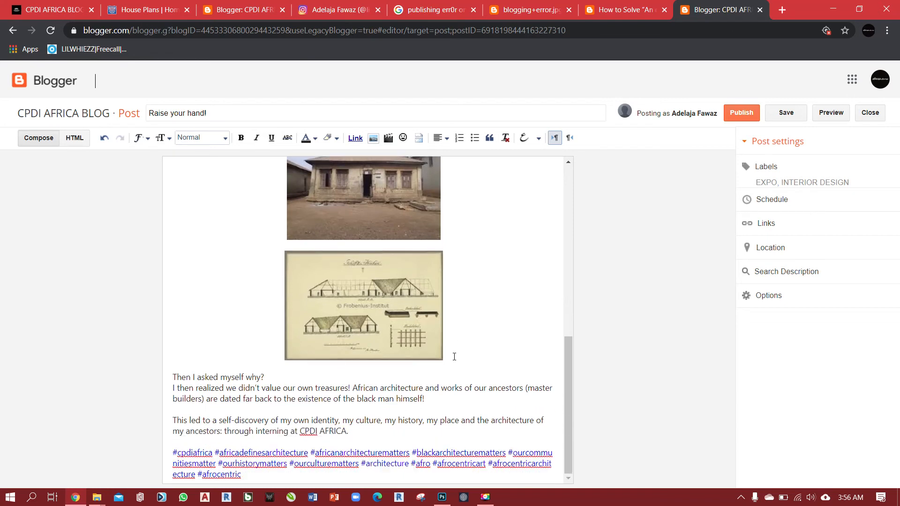
Link the words "CPDI AFRICA" in the last paragraph to the web address cpdiafrica.org, leaving the closing full stop unlinked.
left_click(354, 432)
left_click(361, 433)
left_click(346, 432)
left_click_drag(346, 432, 301, 431)
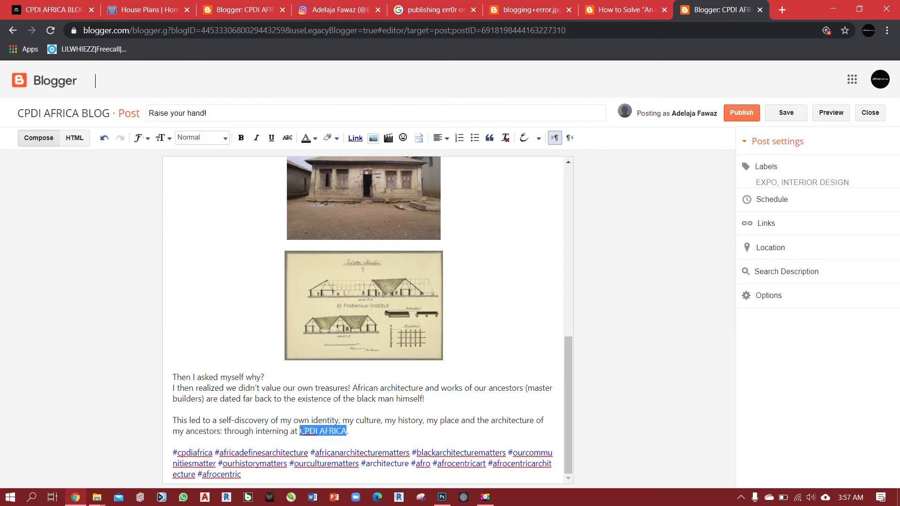
left_click(355, 139)
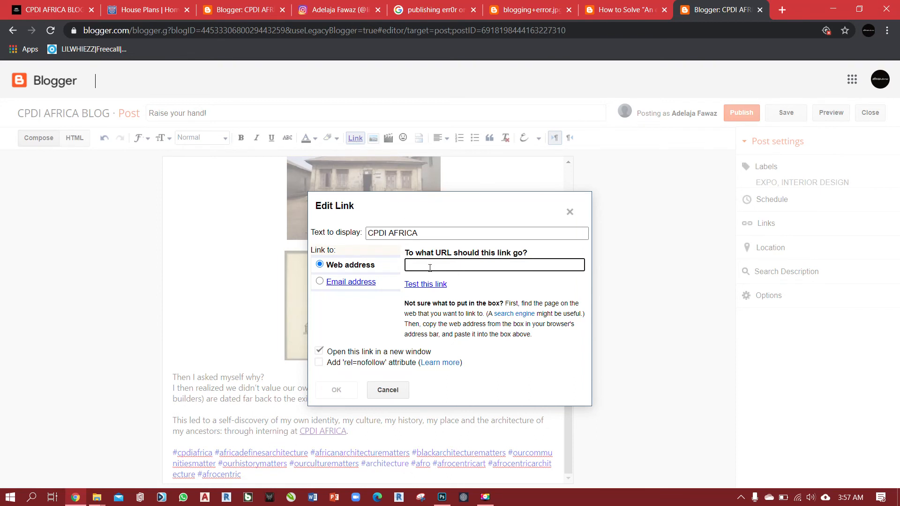
type("c")
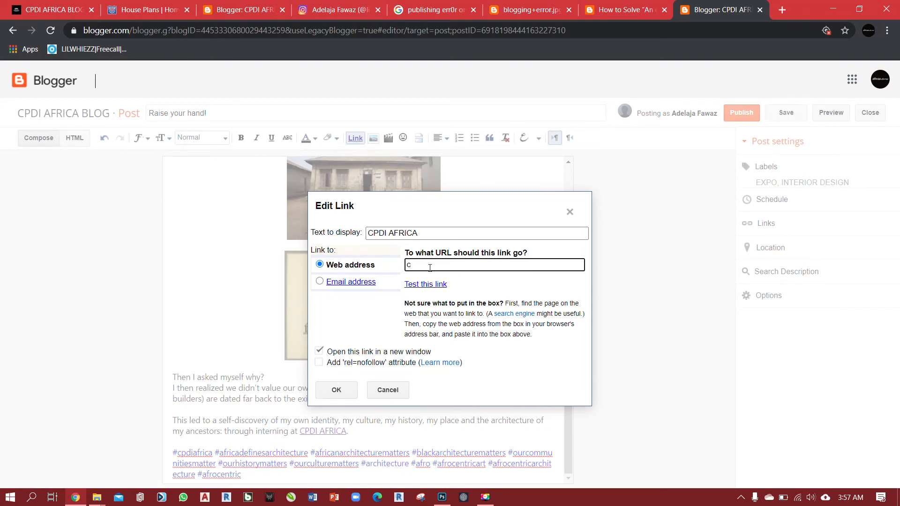
type("pdiafrica.org")
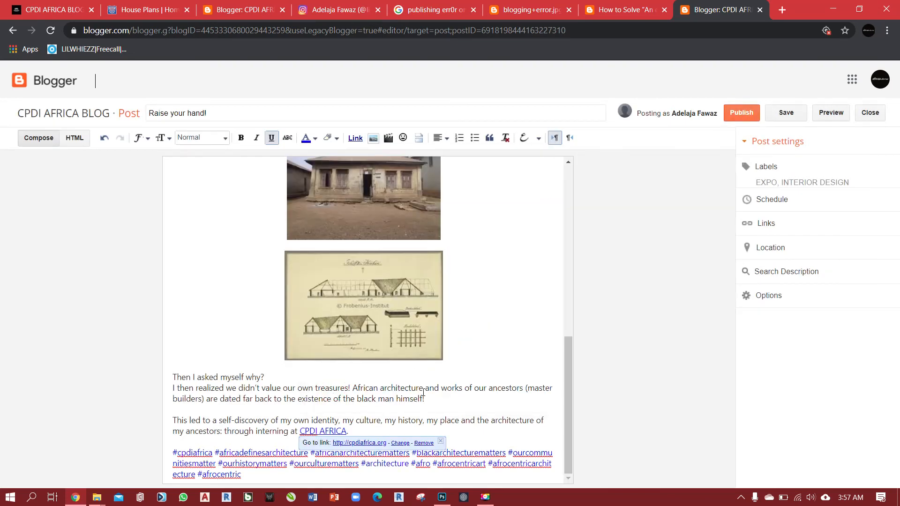
left_click(476, 433)
type(".")
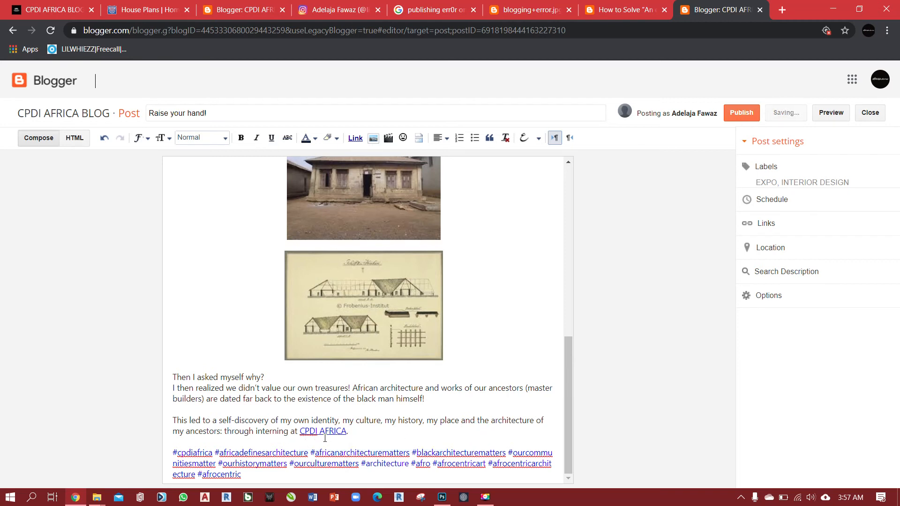
Make the paragraph "Even my hand wasn't up" bold, trying italic and underline on it and removing both.
left_click(373, 431)
scroll(483, 366, "up", 7)
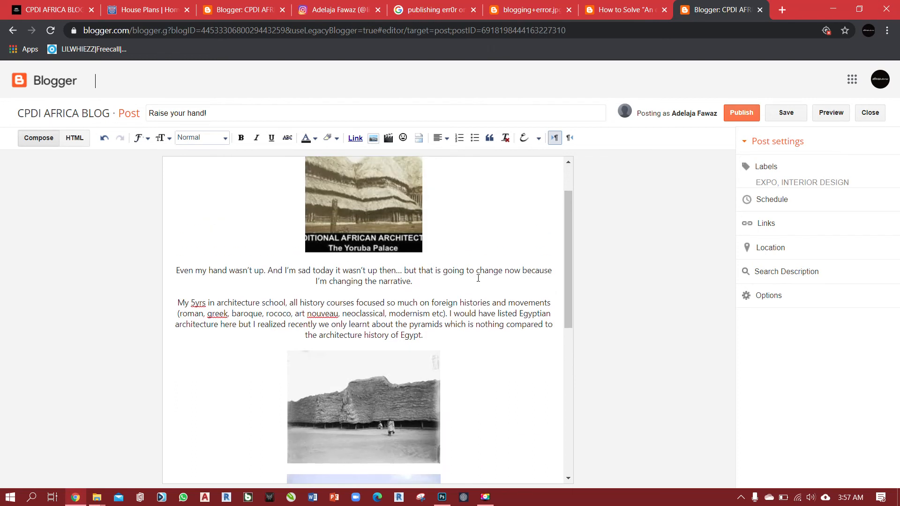
left_click_drag(425, 287, 171, 270)
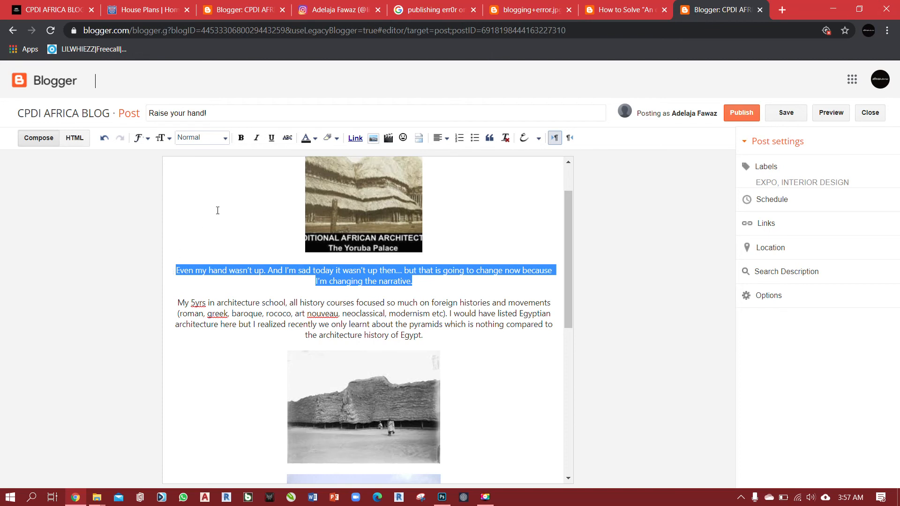
left_click(241, 137)
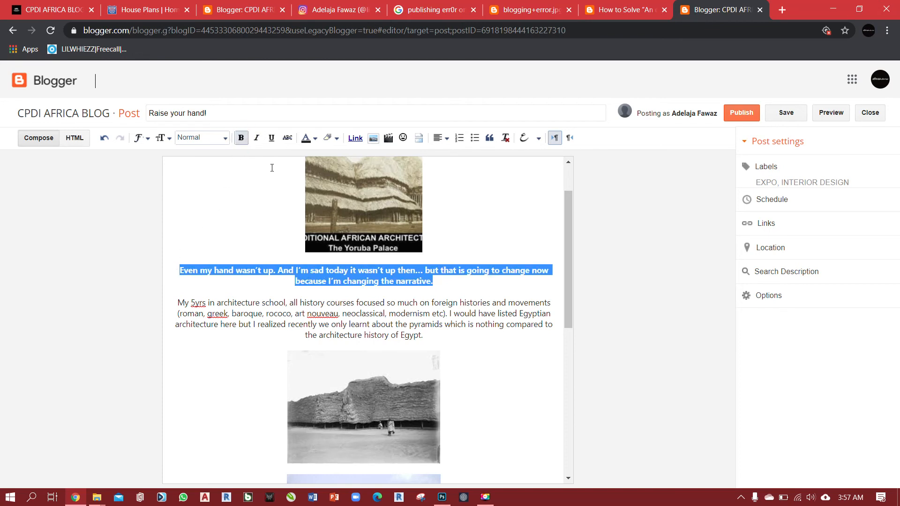
left_click(256, 138)
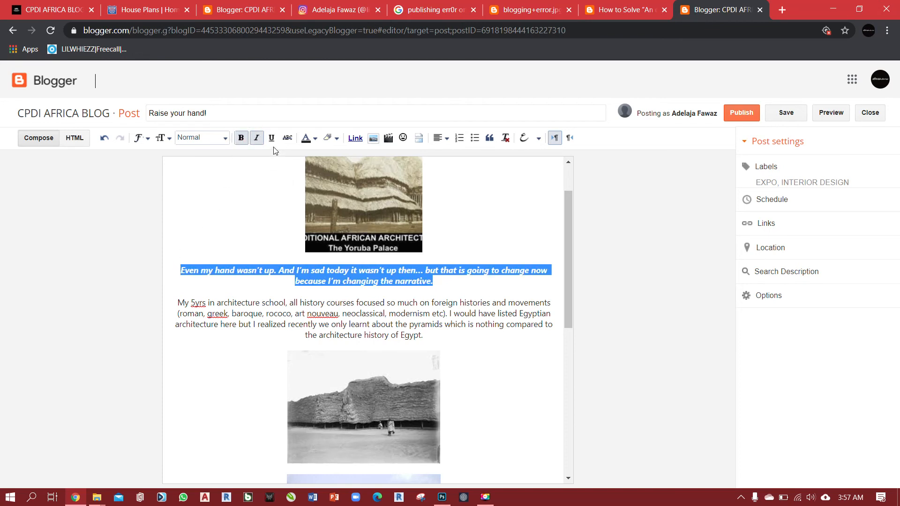
left_click(271, 138)
left_click(271, 139)
left_click(257, 139)
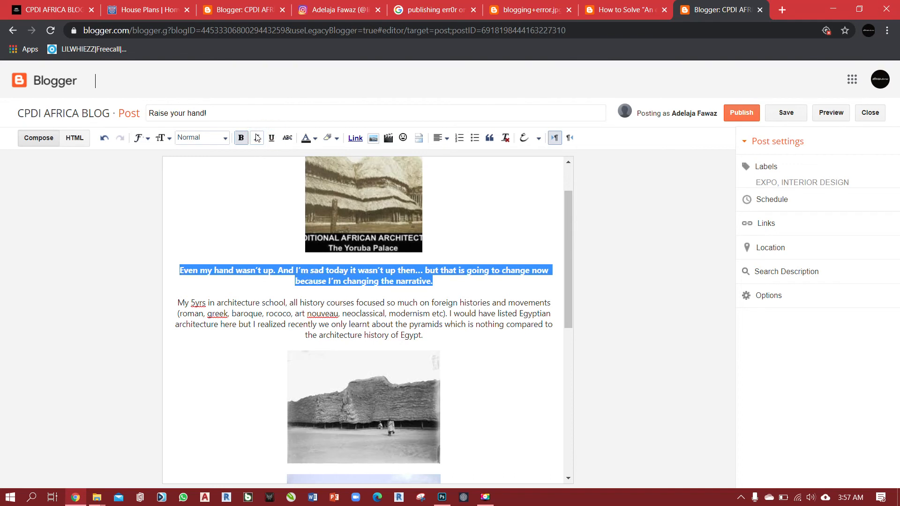
Try the Subheading and Minor heading styles on the paragraph below the Yoruba Palace image, then restore the Normal style.
left_click(225, 139)
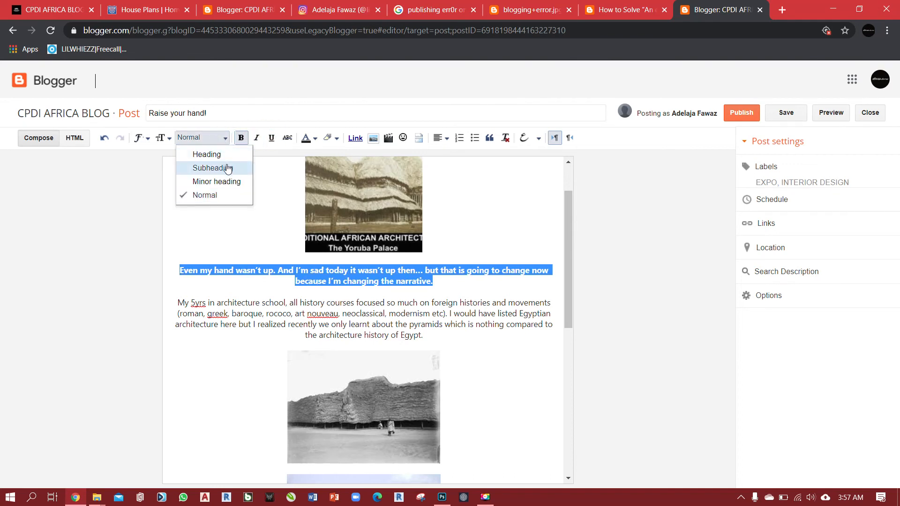
left_click(228, 168)
left_click(226, 139)
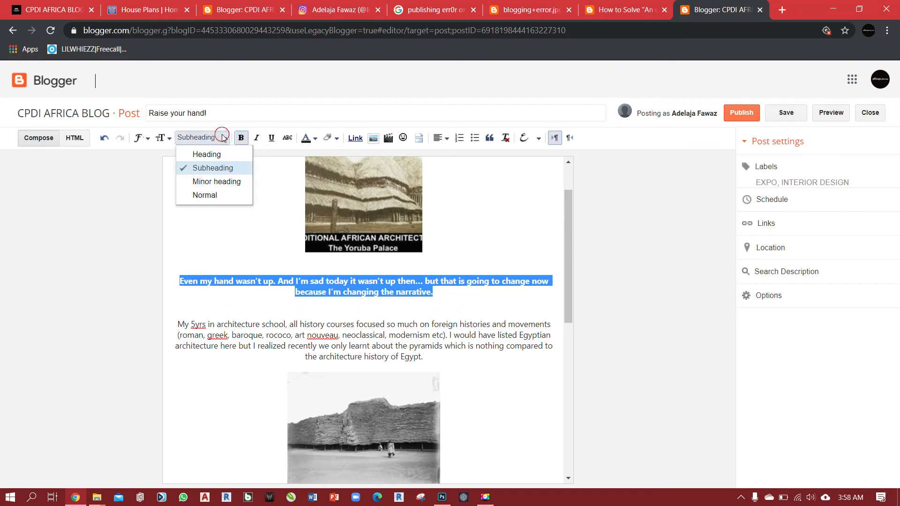
left_click(224, 180)
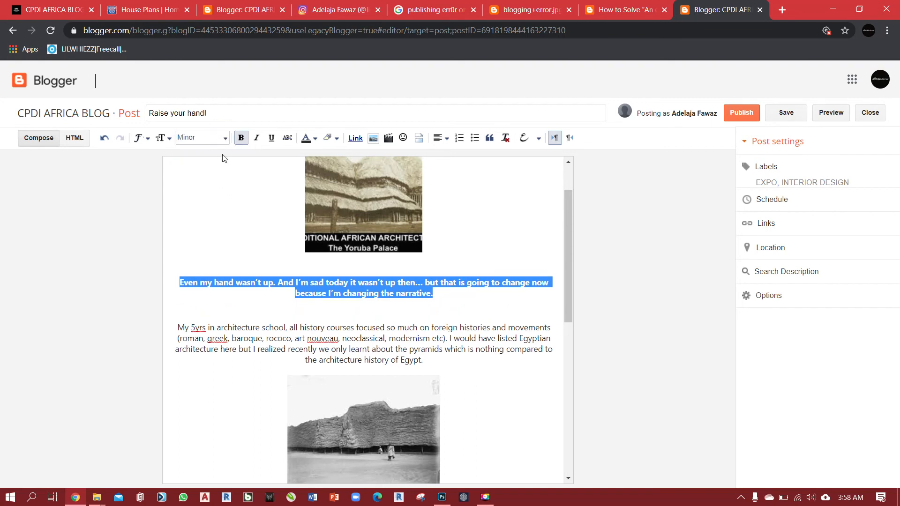
left_click(226, 138)
left_click(223, 195)
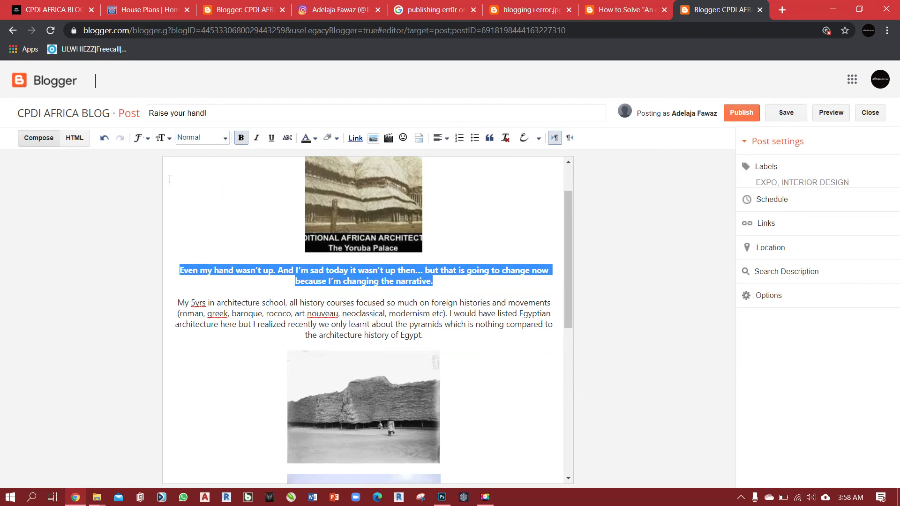
Try Arial, Helvetica, Georgia and Verdana on the paragraph "Even my hand wasn't up", then set it to Default Font.
left_click(139, 138)
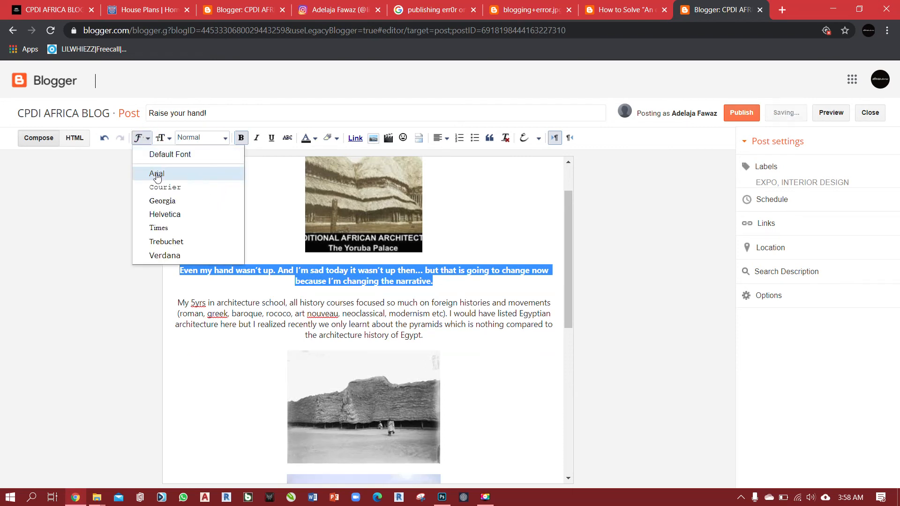
left_click(156, 174)
left_click(140, 138)
left_click(164, 214)
left_click(140, 138)
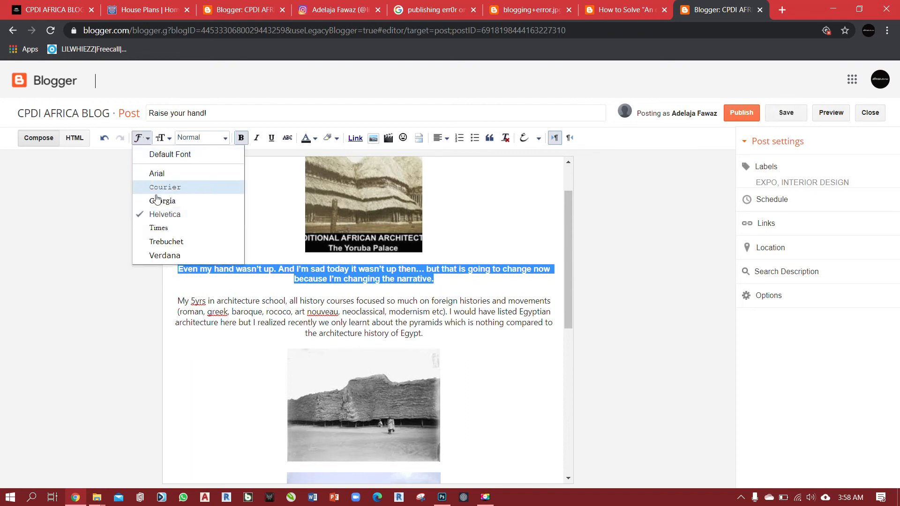
left_click(157, 200)
left_click(140, 137)
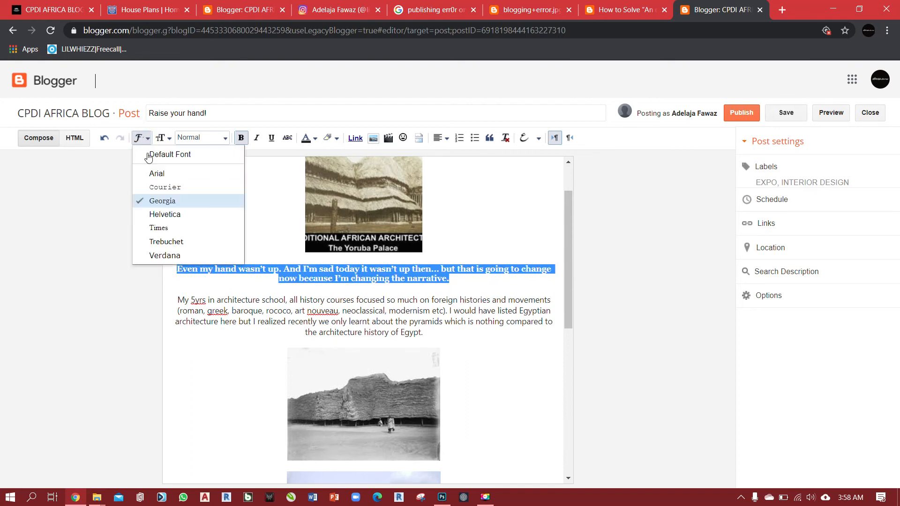
left_click(158, 255)
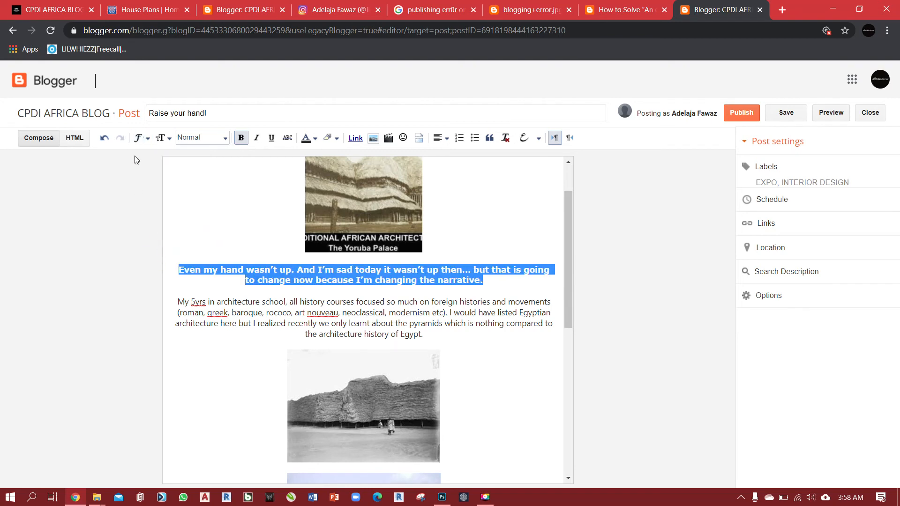
left_click(140, 138)
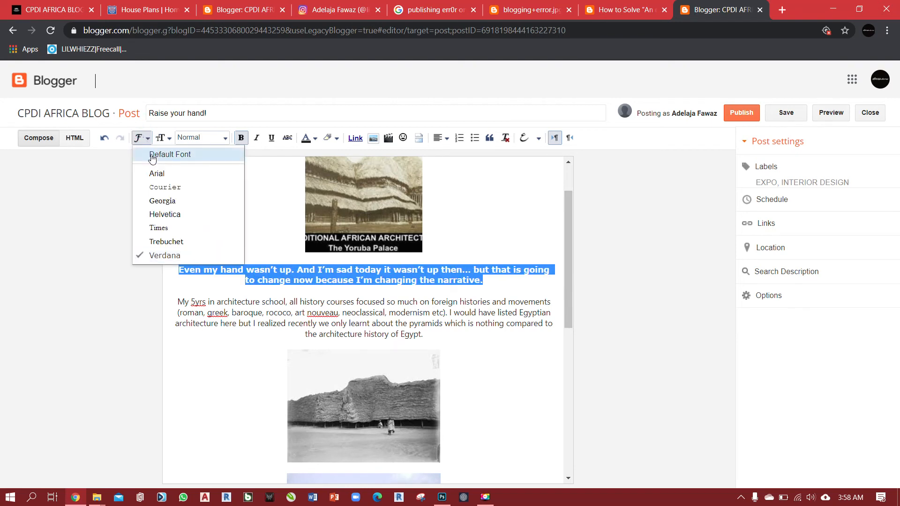
left_click(152, 156)
Try the Normal, Large and Largest text sizes on the selected paragraph and set it back to Normal size.
left_click(169, 139)
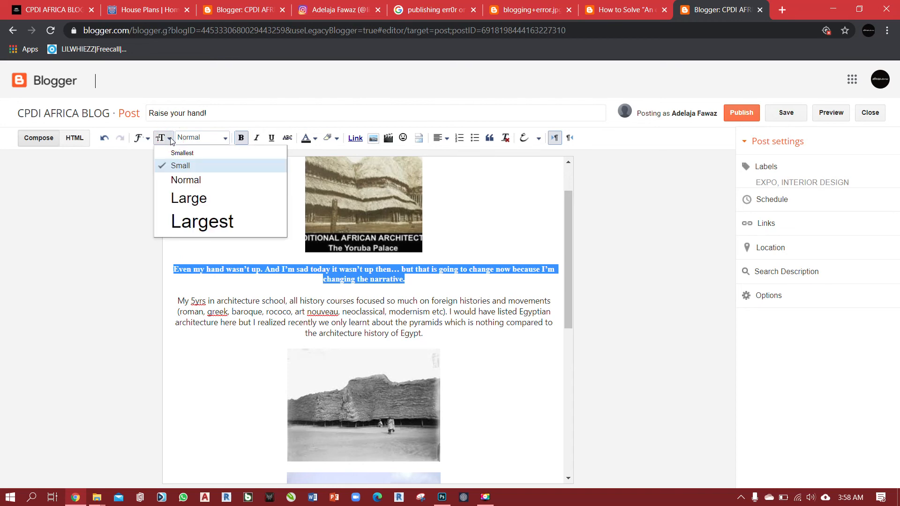
left_click(178, 180)
left_click(169, 139)
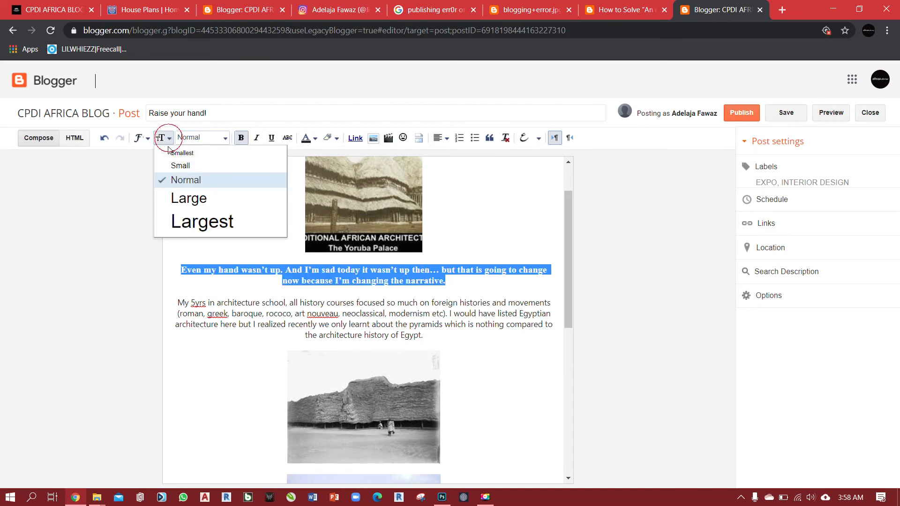
left_click(179, 199)
left_click(169, 139)
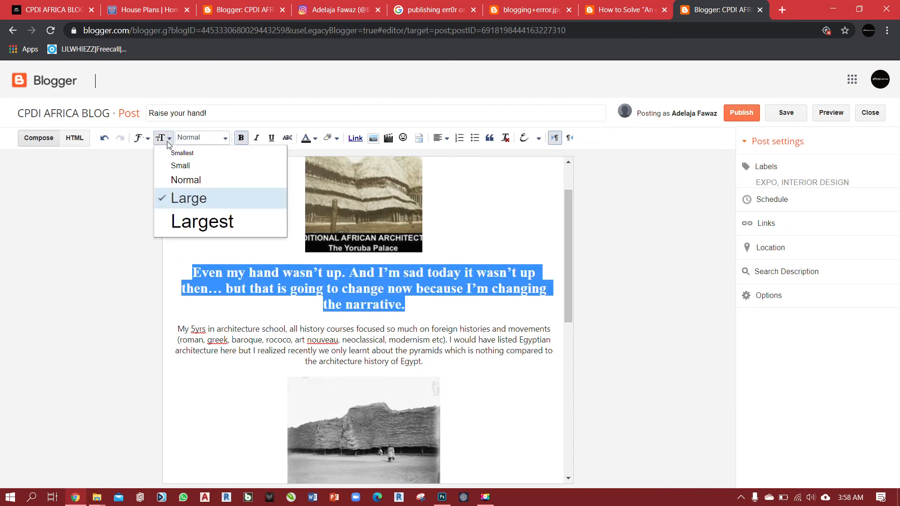
left_click(177, 221)
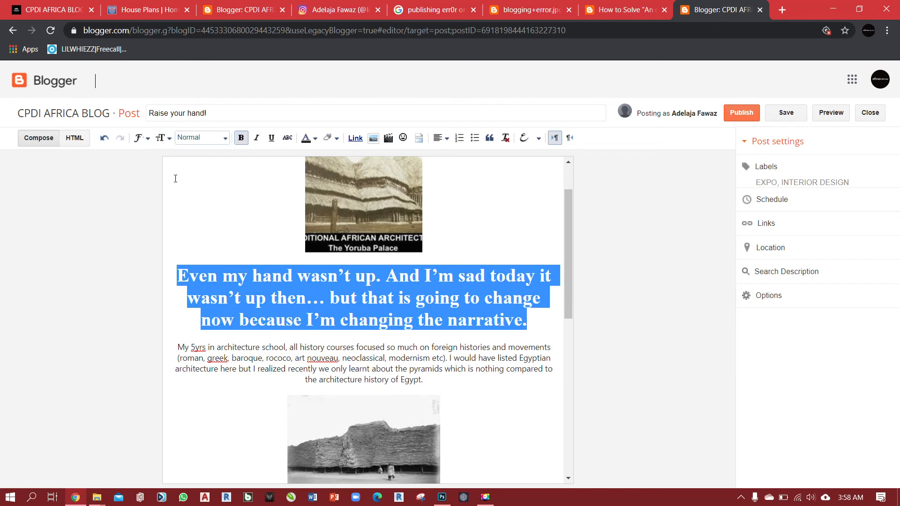
left_click(167, 139)
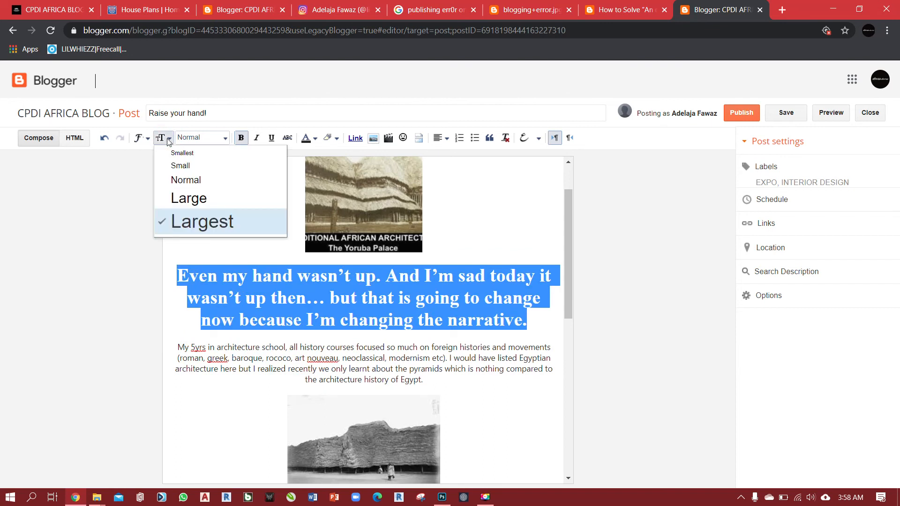
left_click(176, 173)
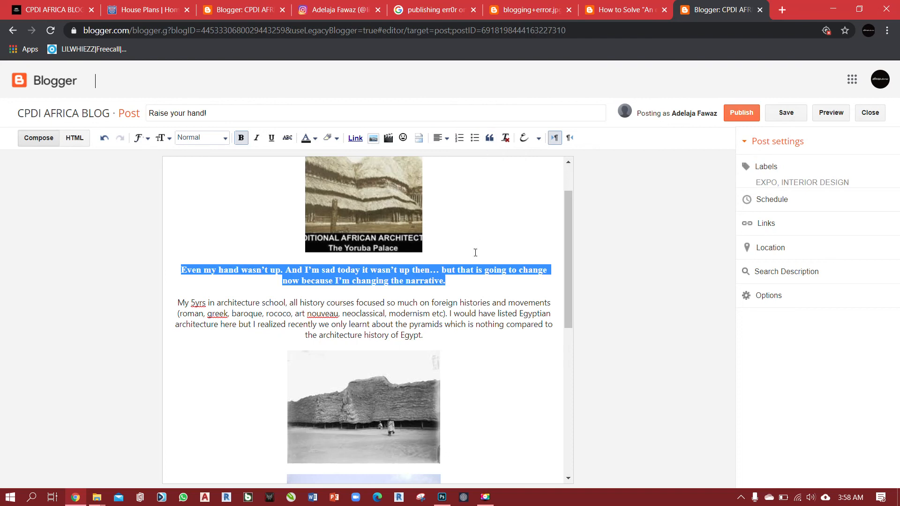
Format the paragraph "Even my hand wasn't up" as a quote, switching its bold off and on again.
left_click(489, 137)
left_click(468, 294)
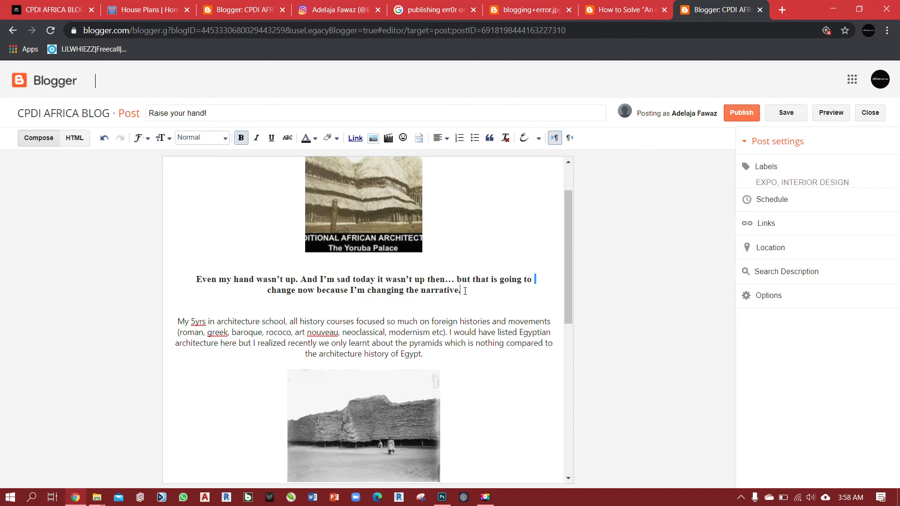
left_click_drag(465, 291, 175, 271)
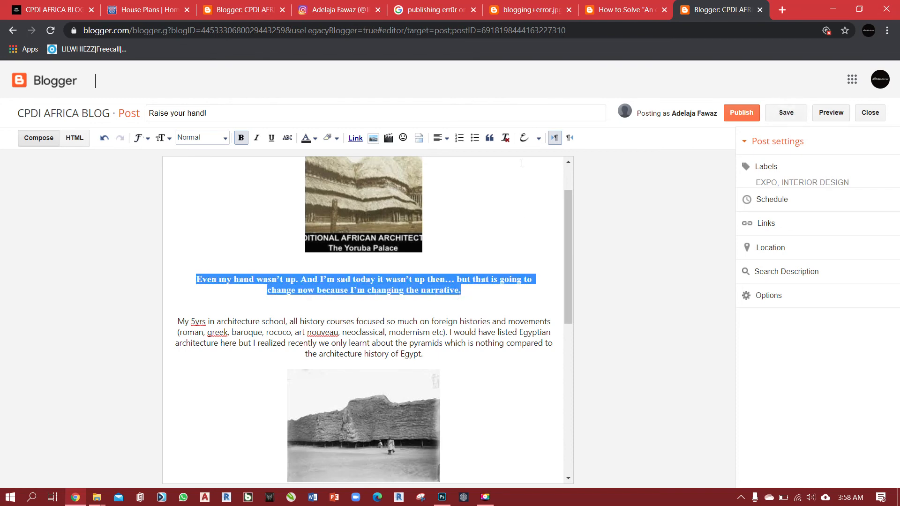
left_click(242, 139)
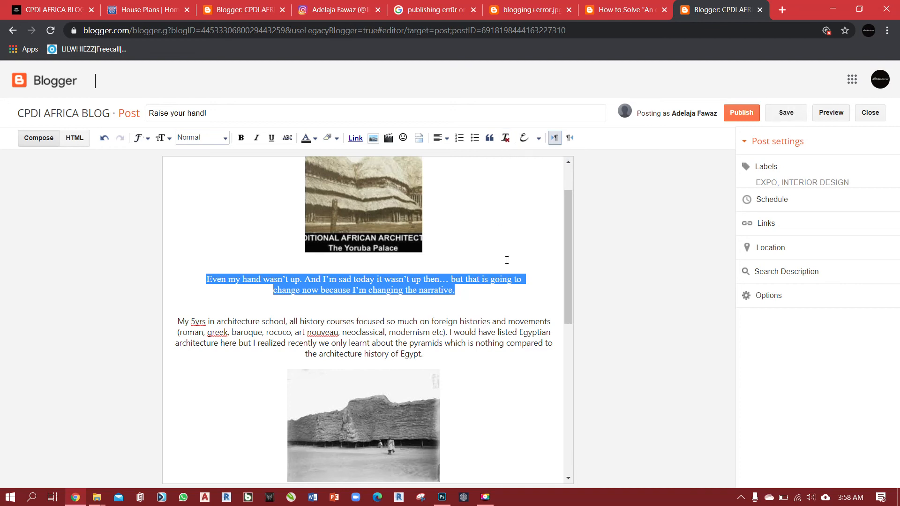
left_click_drag(469, 296, 175, 280)
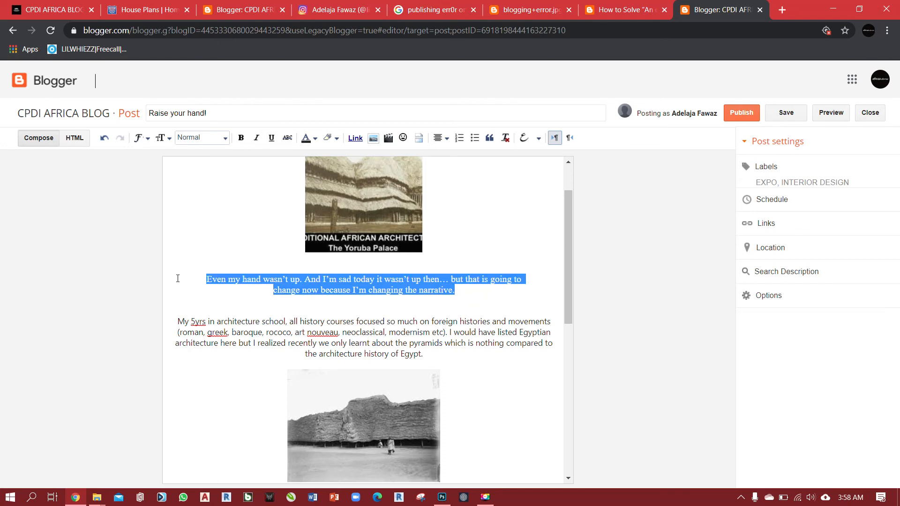
left_click(240, 139)
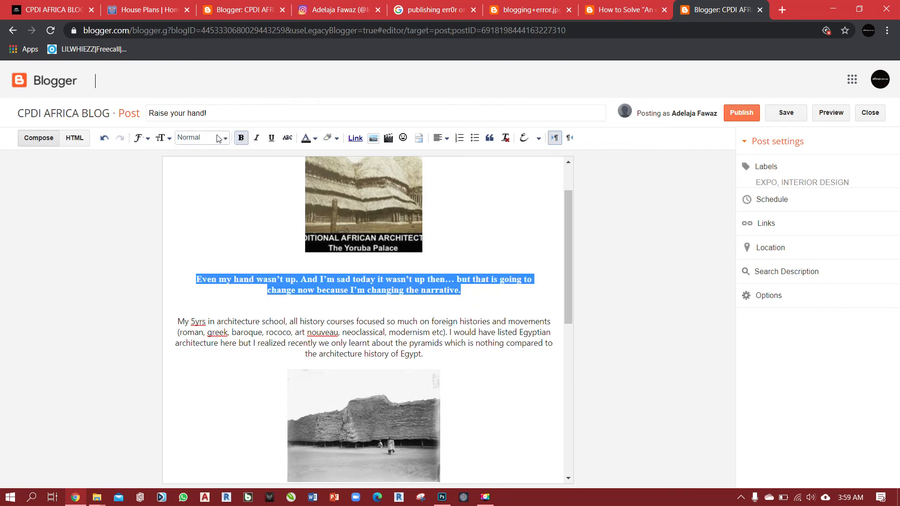
Set the quoted paragraph's text size to Largest, leaving its paragraph style at Normal.
left_click(217, 139)
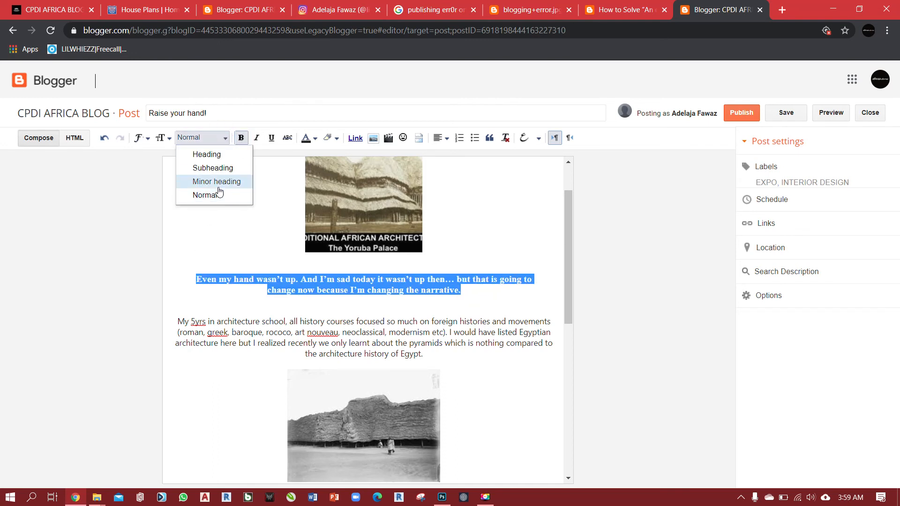
left_click(210, 137)
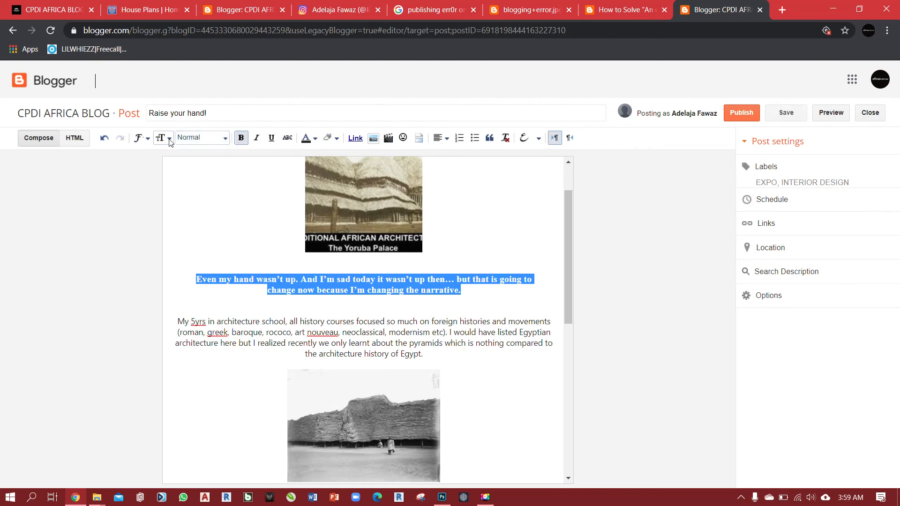
left_click(169, 138)
left_click(187, 219)
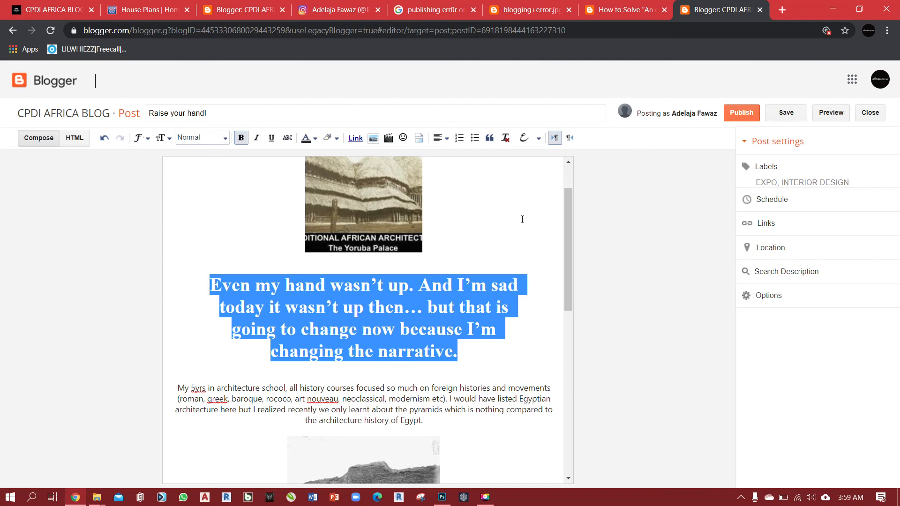
Clear all formatting from the paragraph "Even my hand wasn't up", centre it, and add a blank line after it.
left_click(506, 137)
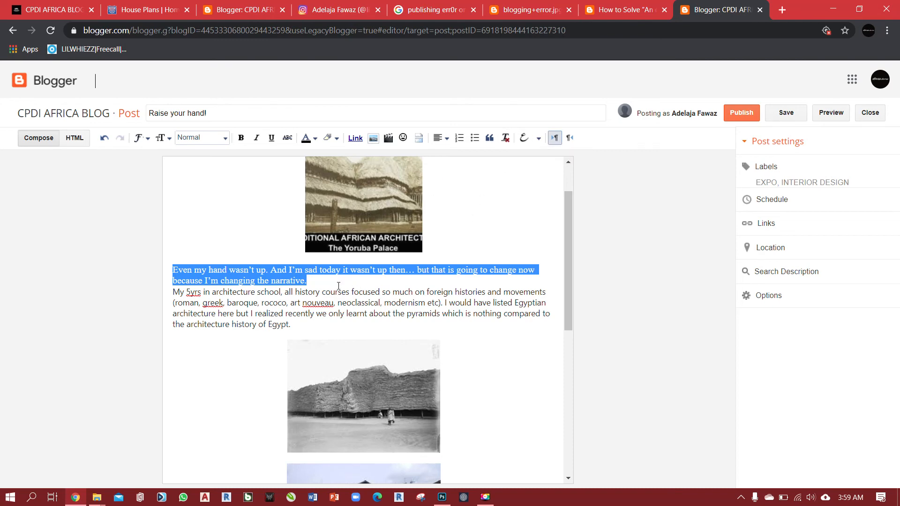
left_click(441, 138)
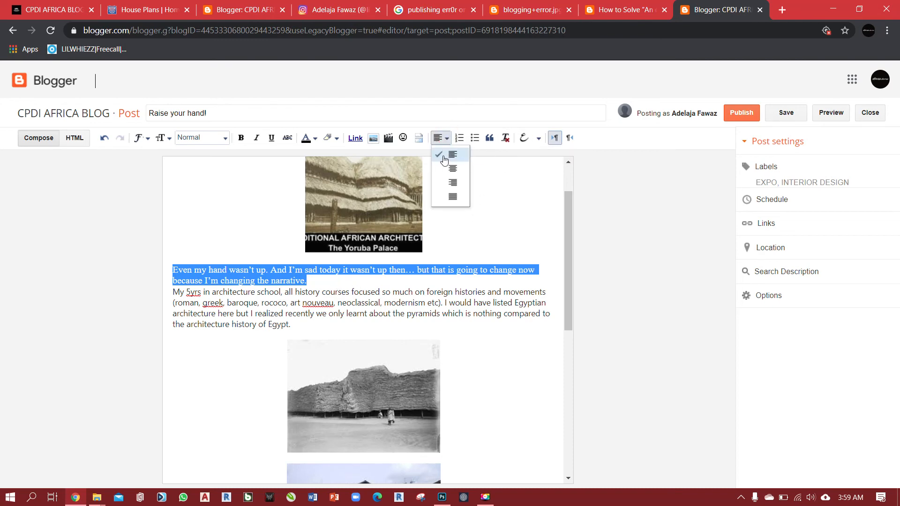
left_click(441, 166)
left_click(457, 283)
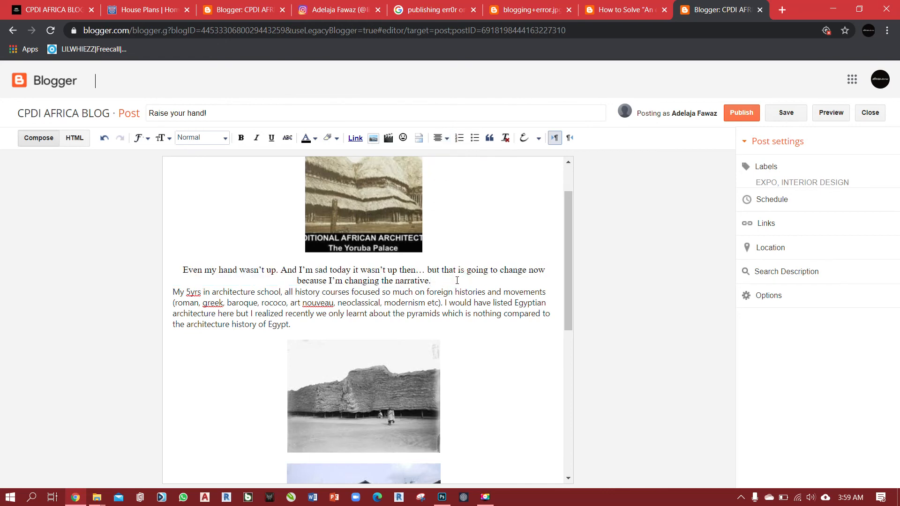
key("Return")
Review the finished post from beginning to end and select its title text.
scroll(447, 328, "down", 6)
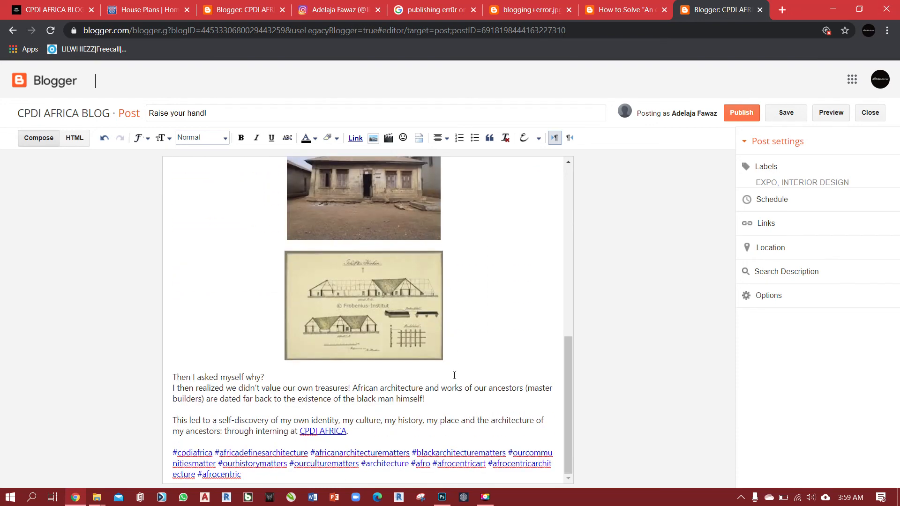
scroll(402, 360, "up", 8)
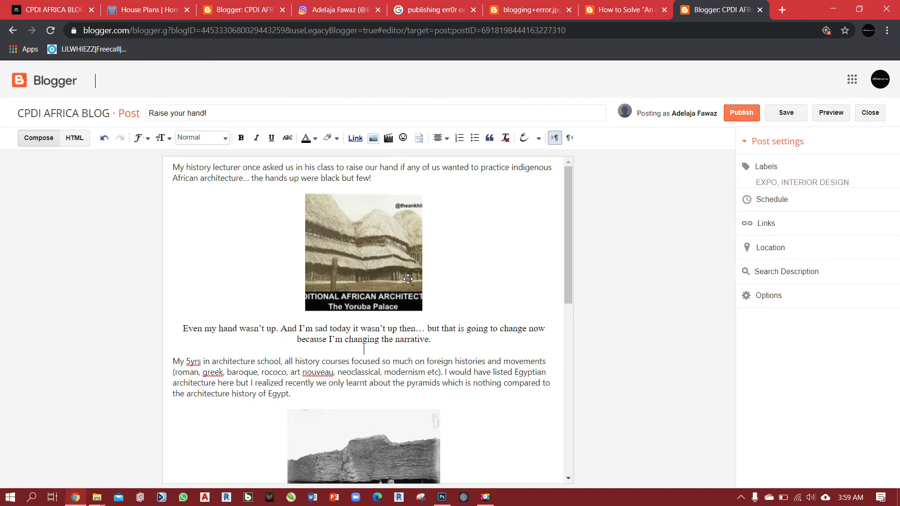
scroll(408, 279, "down", 6)
scroll(408, 279, "down", 2)
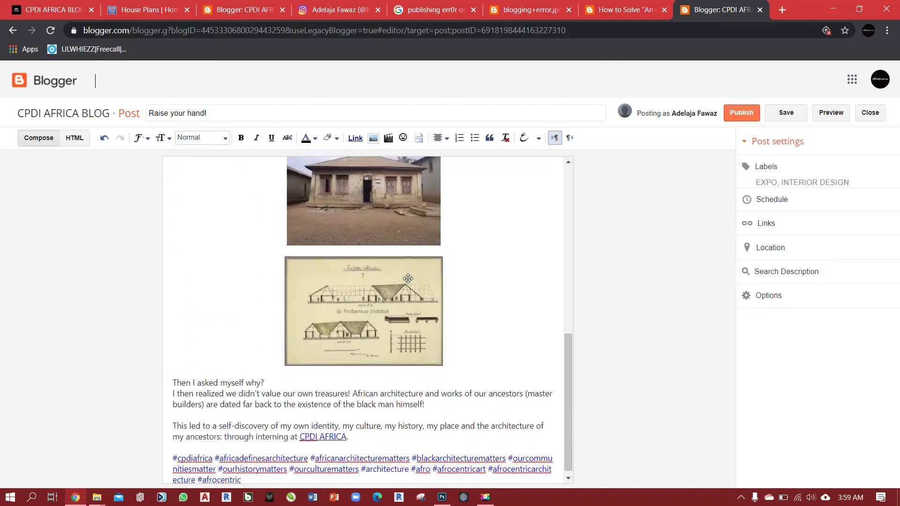
scroll(492, 321, "up", 8)
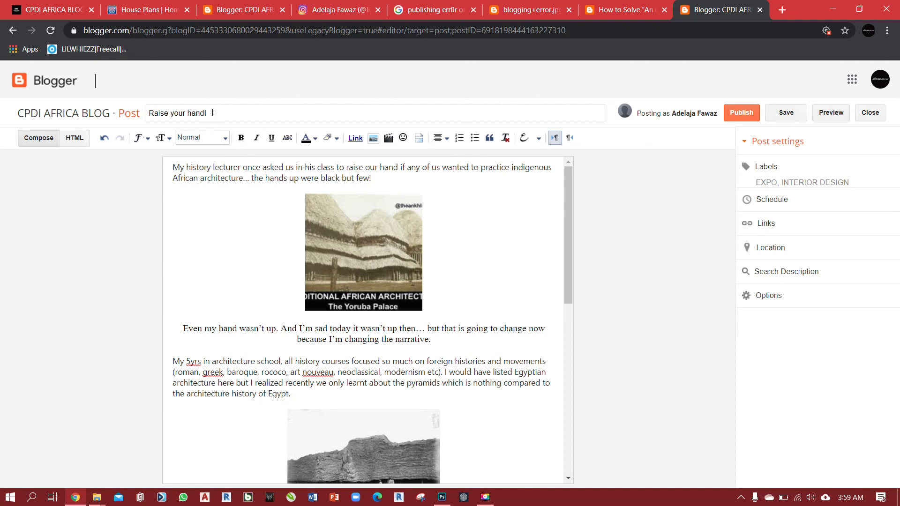
left_click_drag(213, 114, 147, 124)
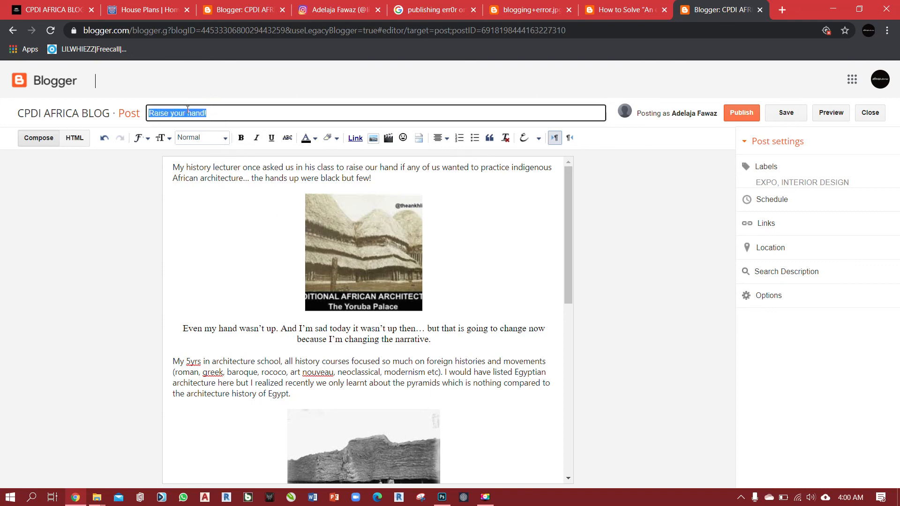
Save the post "Raise your hand!" with its title left as it is and open its preview.
left_click(213, 112)
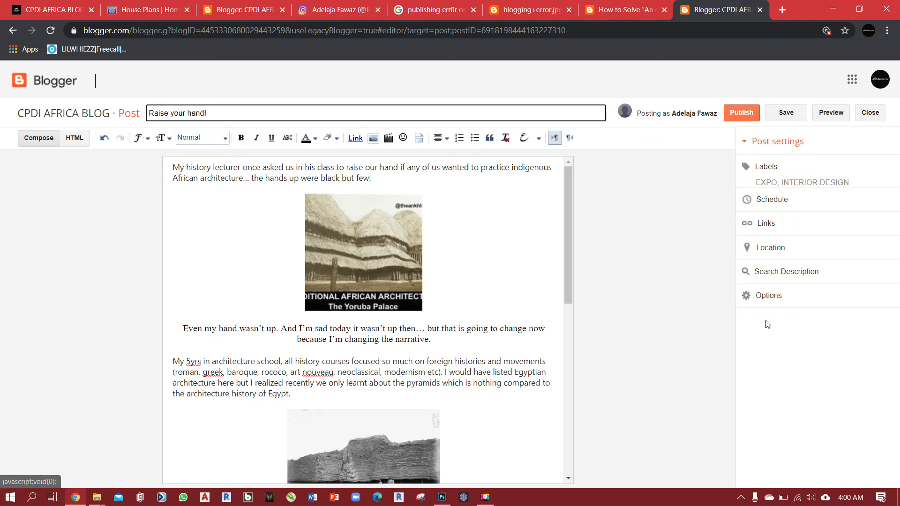
left_click(801, 112)
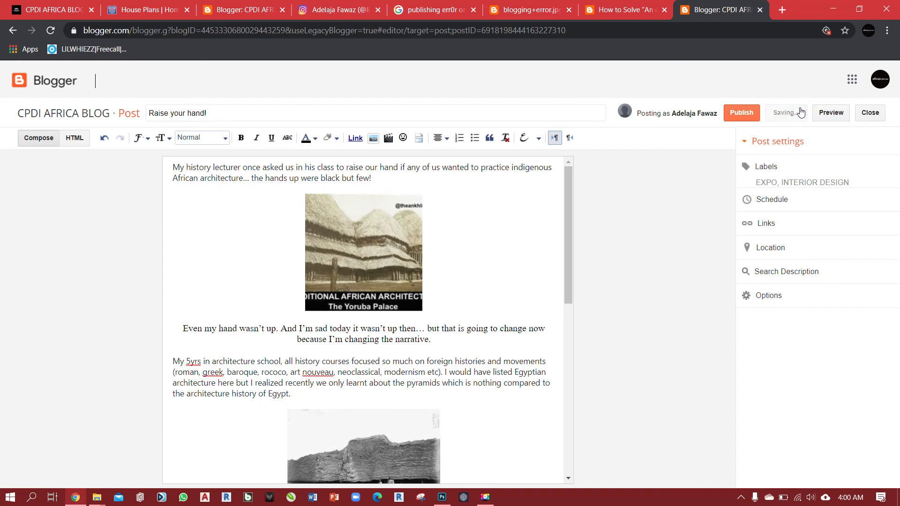
left_click(830, 113)
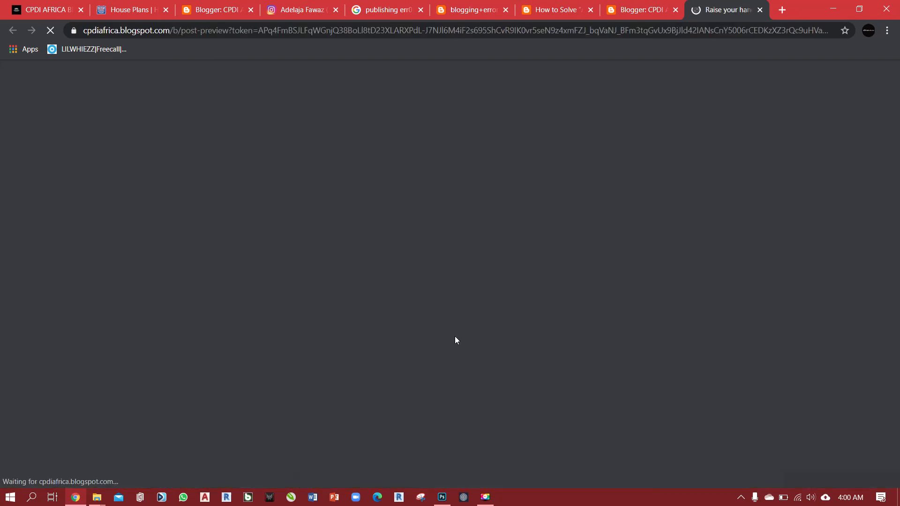
Examine the previewed post's header, paragraphs, images, hashtags and labels down to the posts below it, and close the preview.
scroll(464, 281, "down", 5)
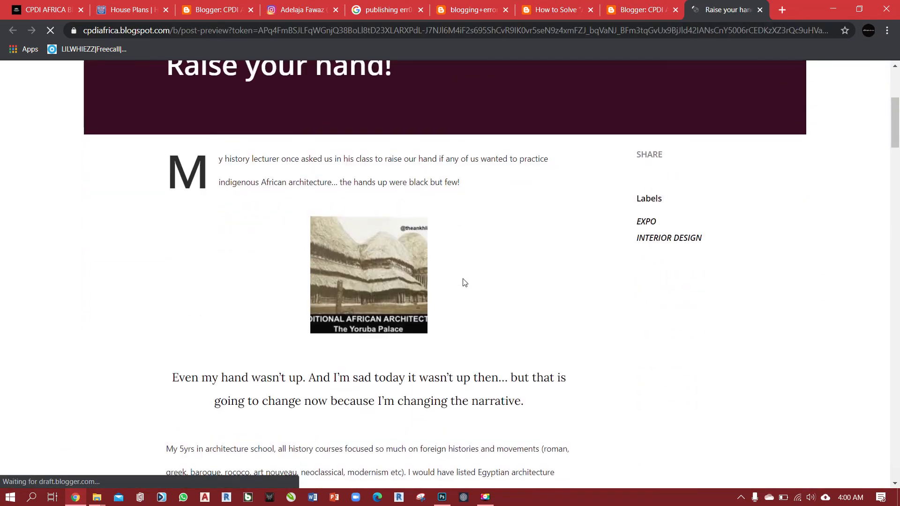
scroll(464, 282, "up", 5)
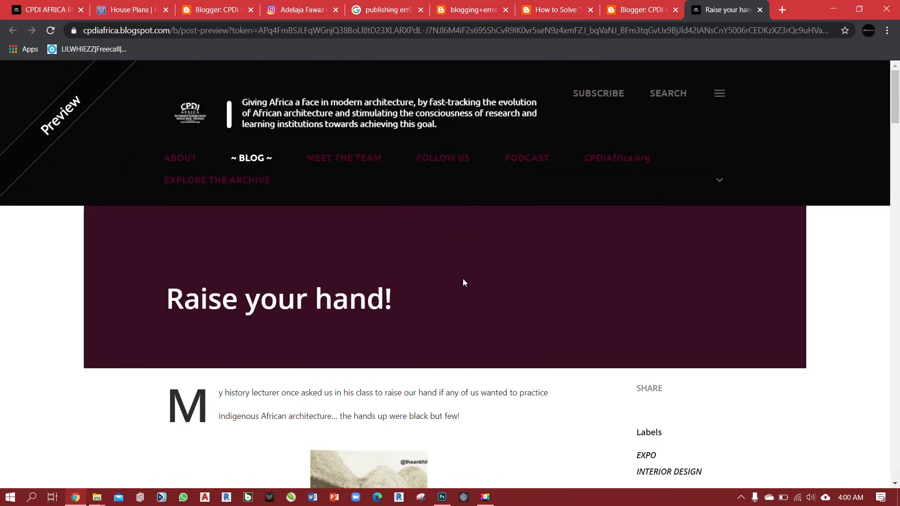
scroll(464, 282, "down", 4)
scroll(465, 281, "down", 7)
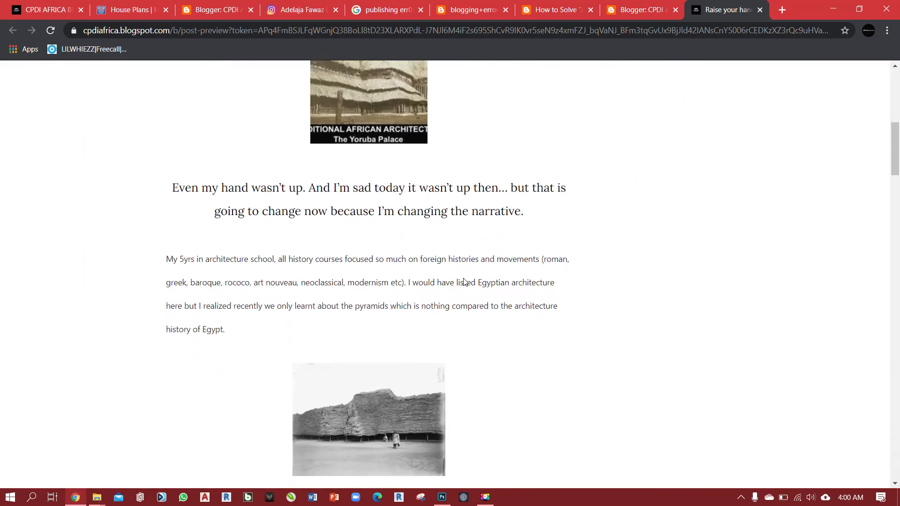
scroll(465, 281, "down", 16)
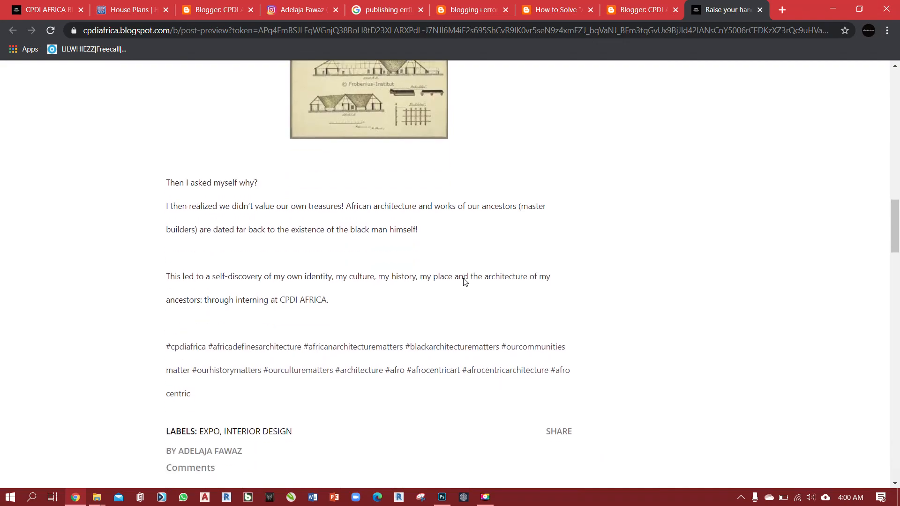
scroll(464, 282, "down", 14)
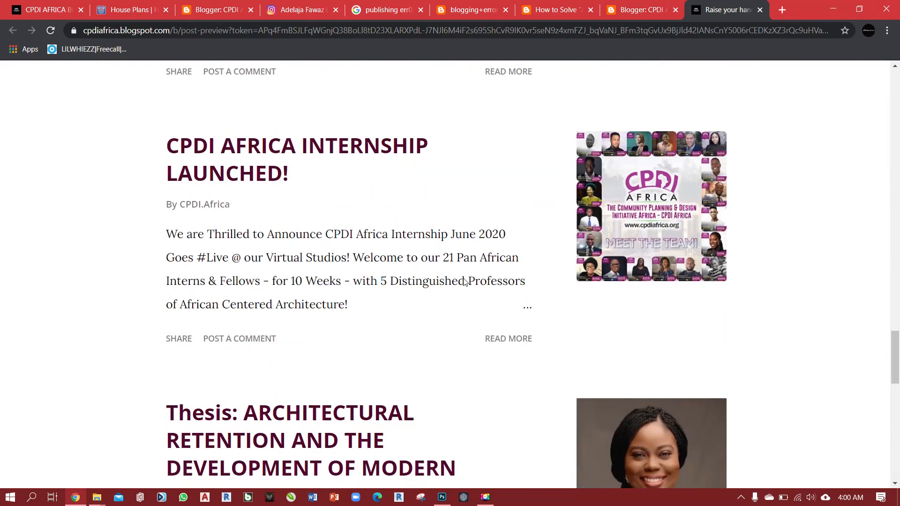
scroll(464, 282, "down", 5)
scroll(464, 282, "up", 15)
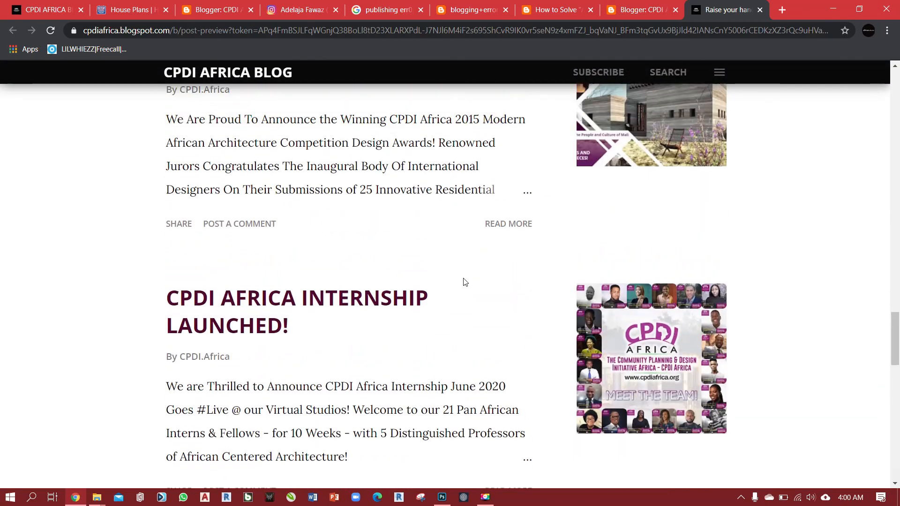
scroll(465, 282, "up", 20)
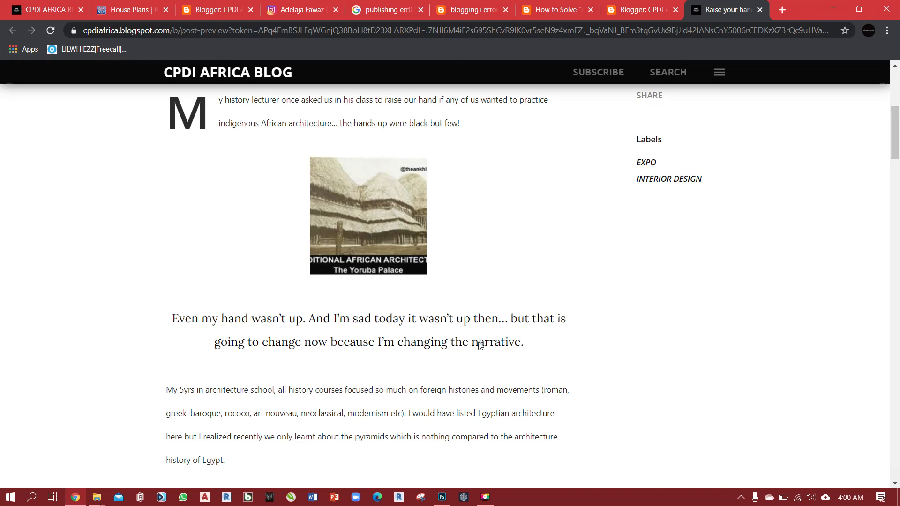
scroll(486, 341, "down", 3)
scroll(485, 341, "down", 6)
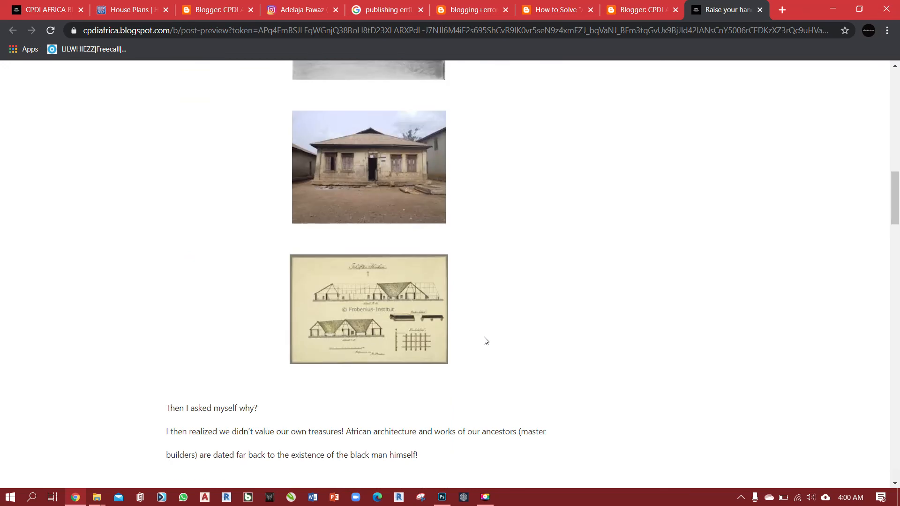
scroll(482, 341, "up", 15)
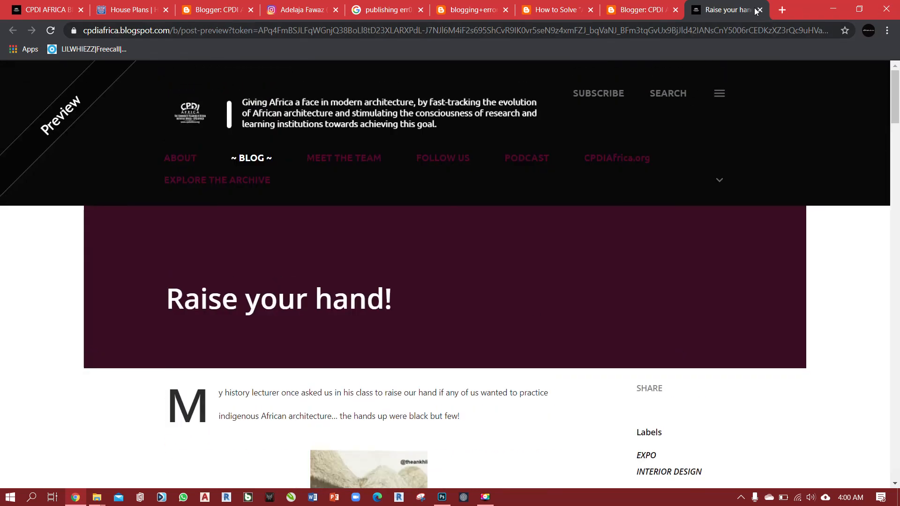
left_click(760, 10)
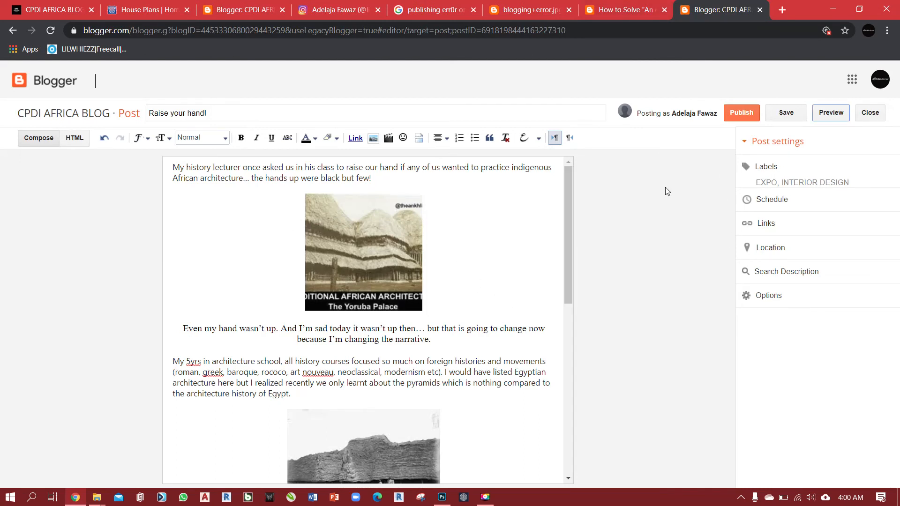
Publish the post "Raise your hand!", and reopen it from the list of all posts to submit an update.
left_click(741, 114)
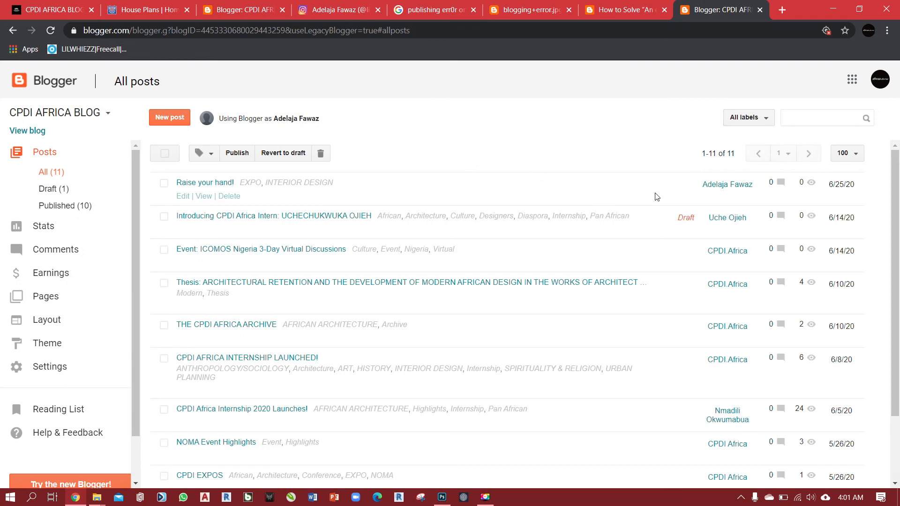
mouse_move(702, 220)
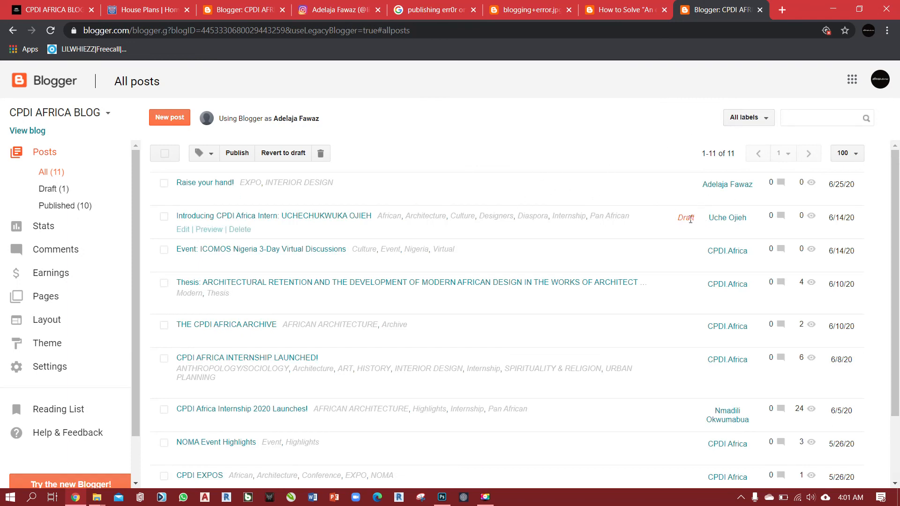
mouse_move(247, 192)
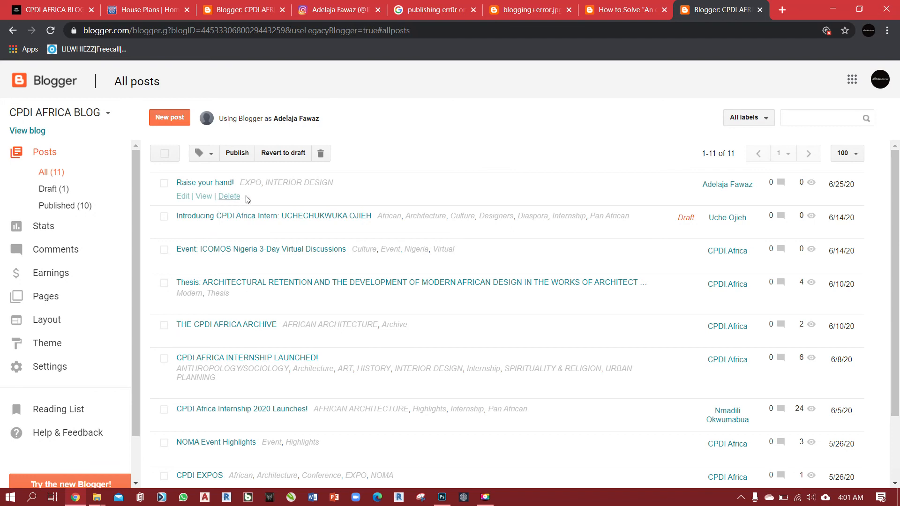
left_click(182, 199)
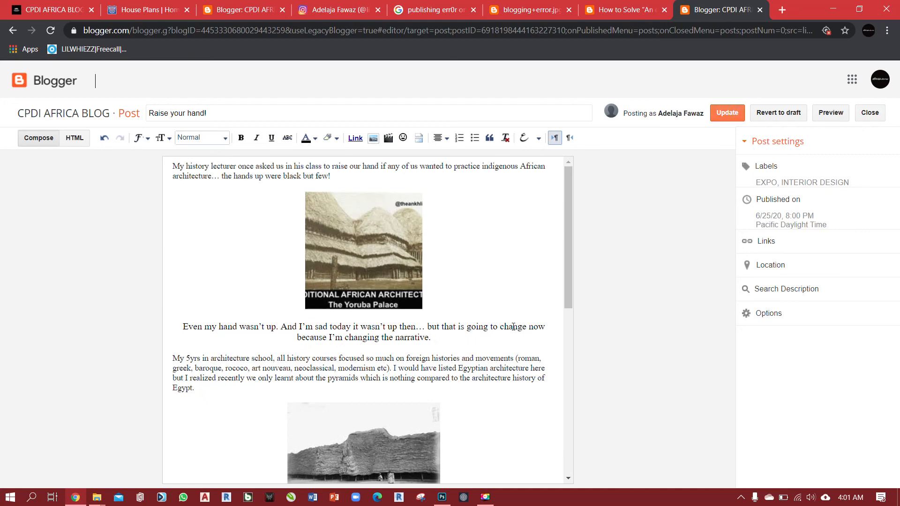
left_click(720, 113)
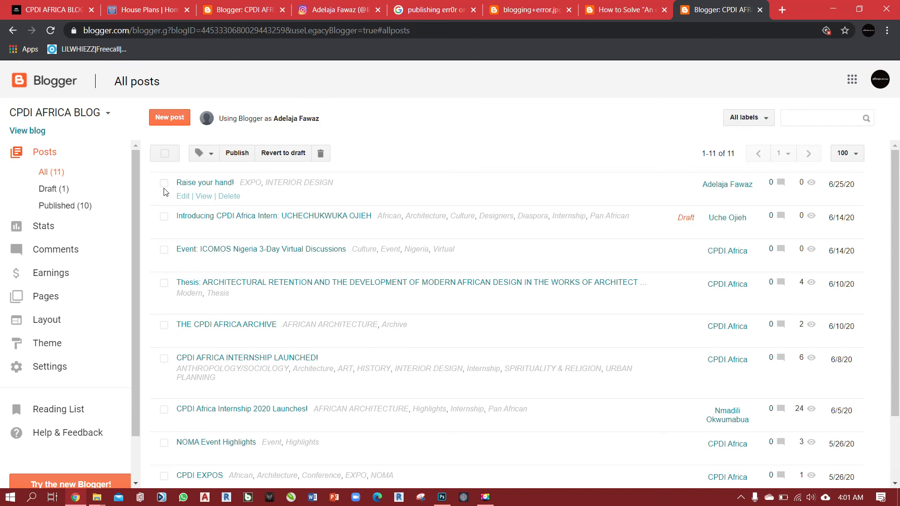
Revert the published post "Raise your hand!" to draft from the list of all posts and minimize the browser.
left_click(164, 183)
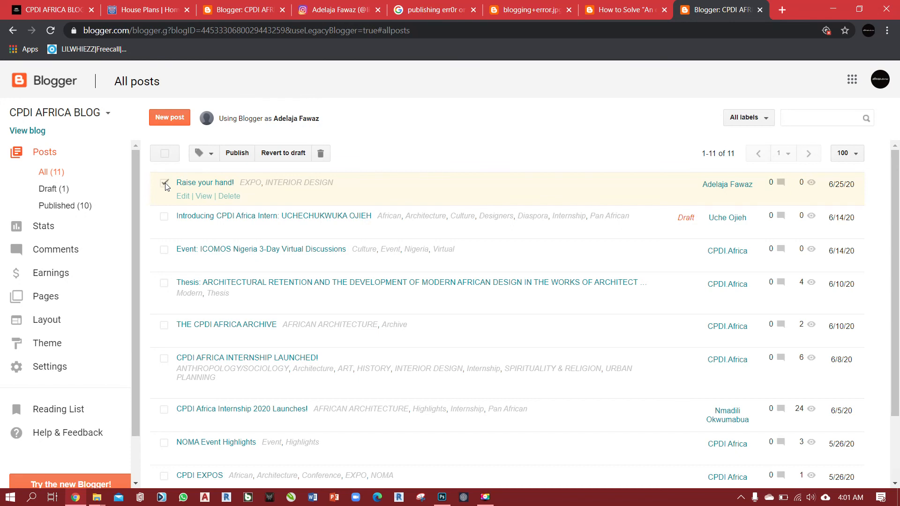
left_click(285, 154)
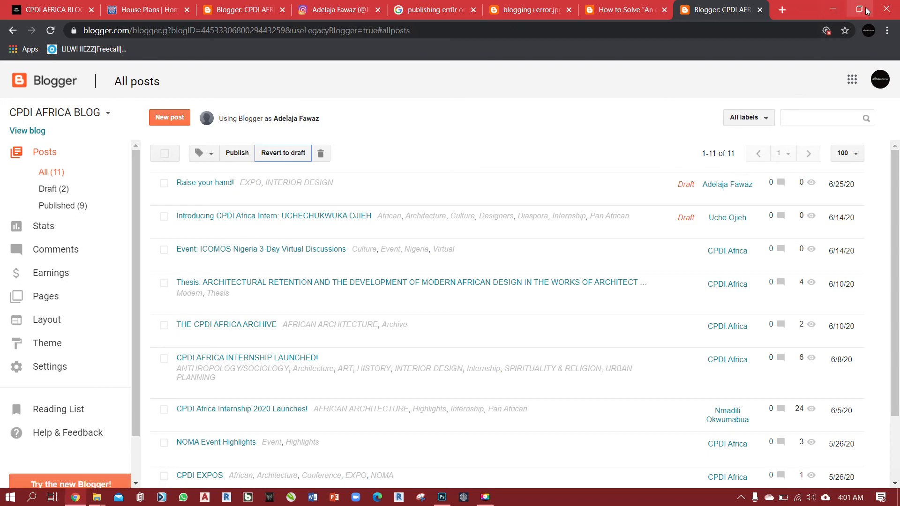
left_click(834, 9)
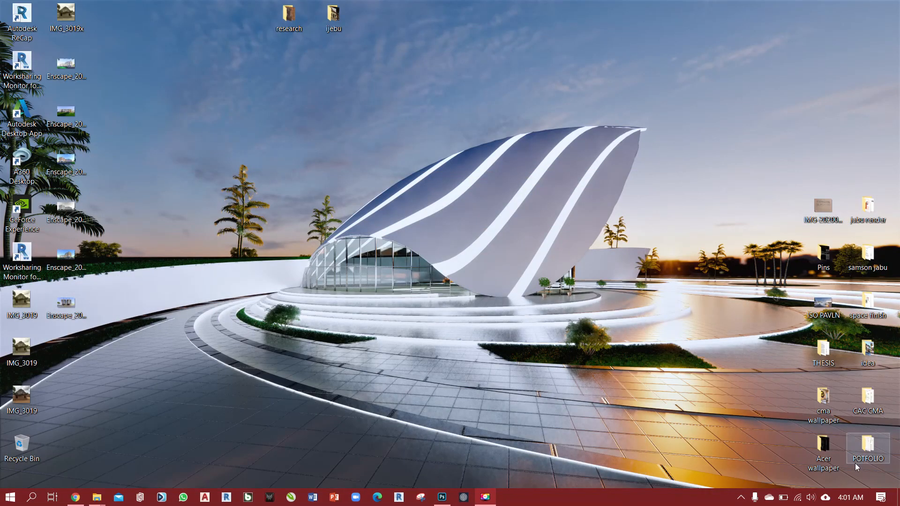